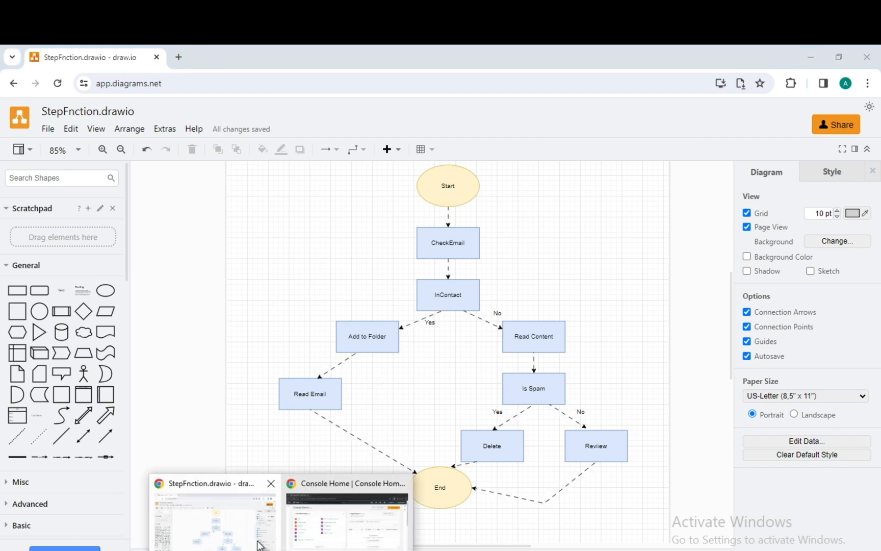
Switch to the AWS console, open the Step Functions service and start creating a state machine.
{"action": "left_click", "coordinate": [342, 515]}
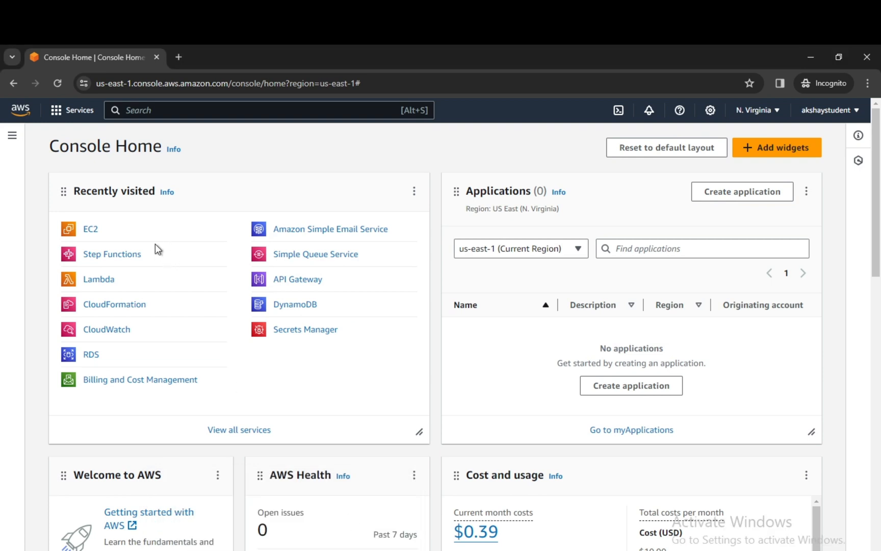
{"action": "left_click", "coordinate": [111, 256]}
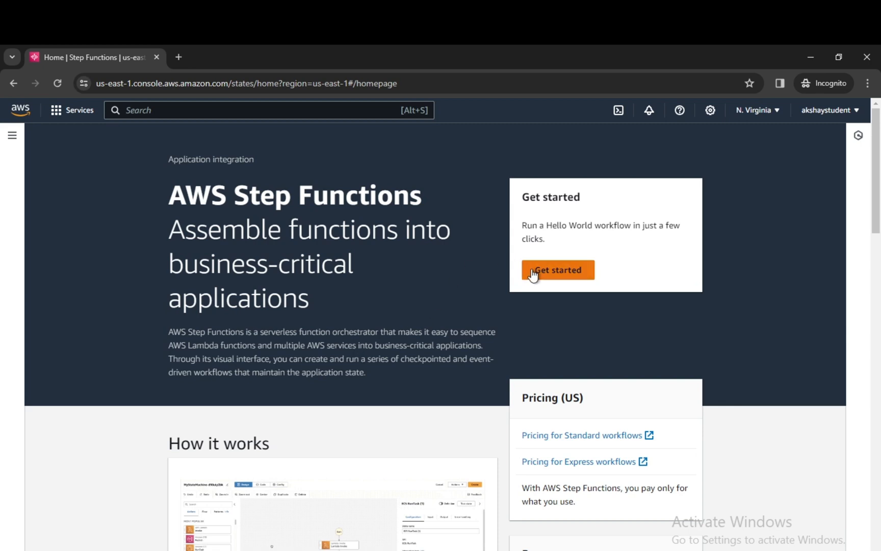
{"action": "left_click", "coordinate": [557, 274]}
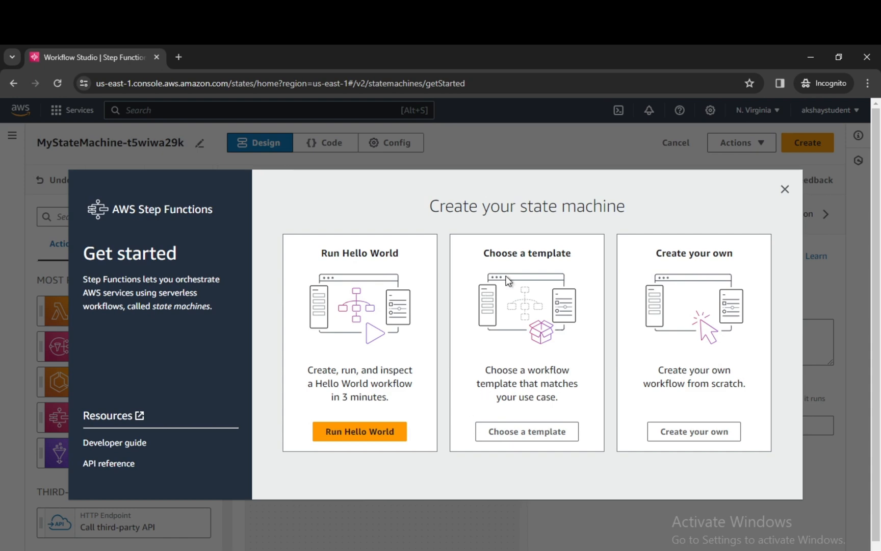
Browse the workflow templates and start the state machine from the Blank template.
{"action": "left_click_drag", "start_coordinate": [484, 254], "coordinate": [565, 254]}
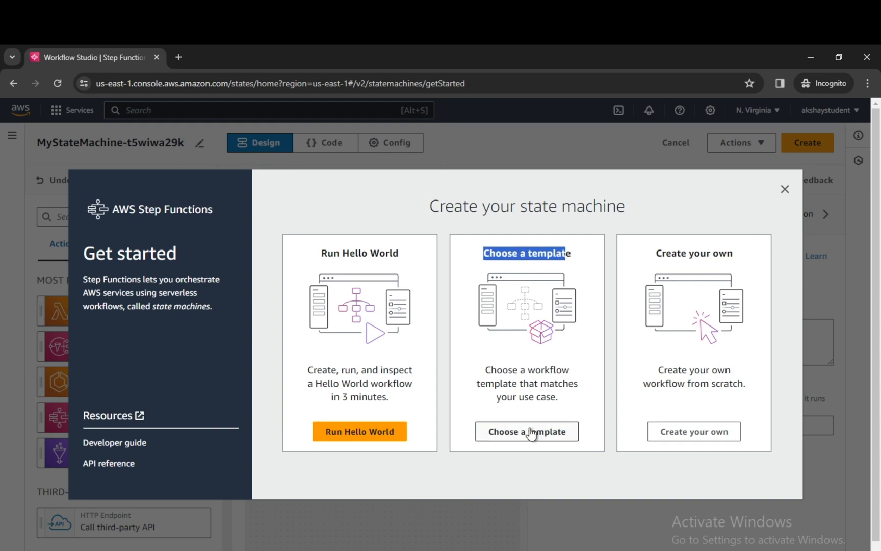
{"action": "left_click", "coordinate": [530, 432]}
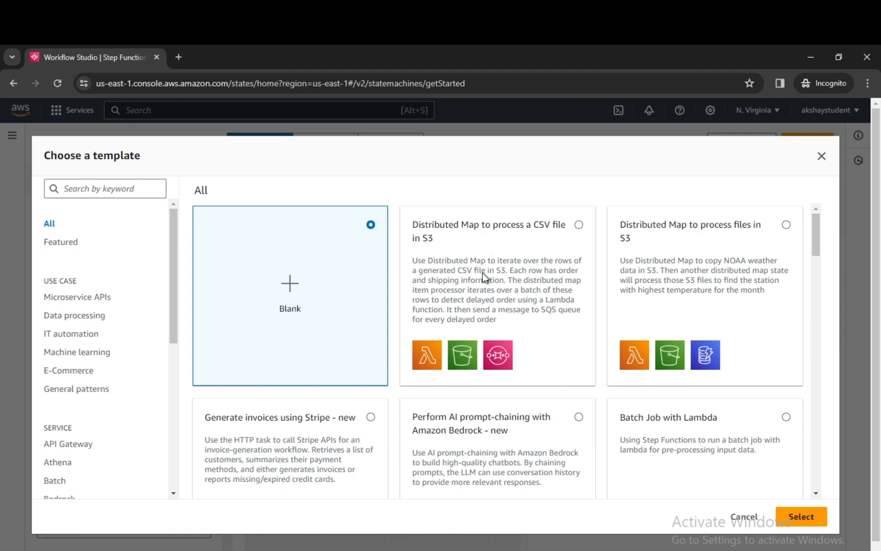
{"action": "scroll", "coordinate": [487, 287], "scroll_direction": "down", "scroll_amount": 1}
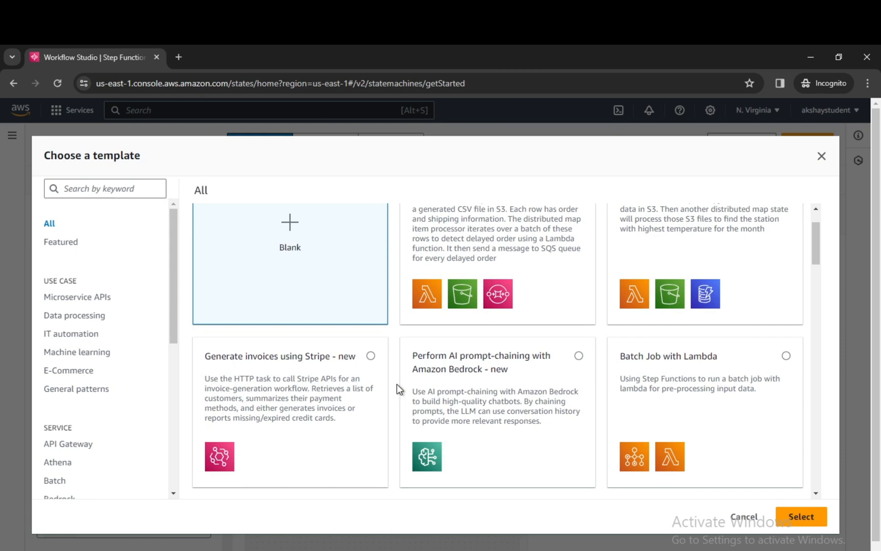
{"action": "scroll", "coordinate": [408, 390], "scroll_direction": "up", "scroll_amount": 1}
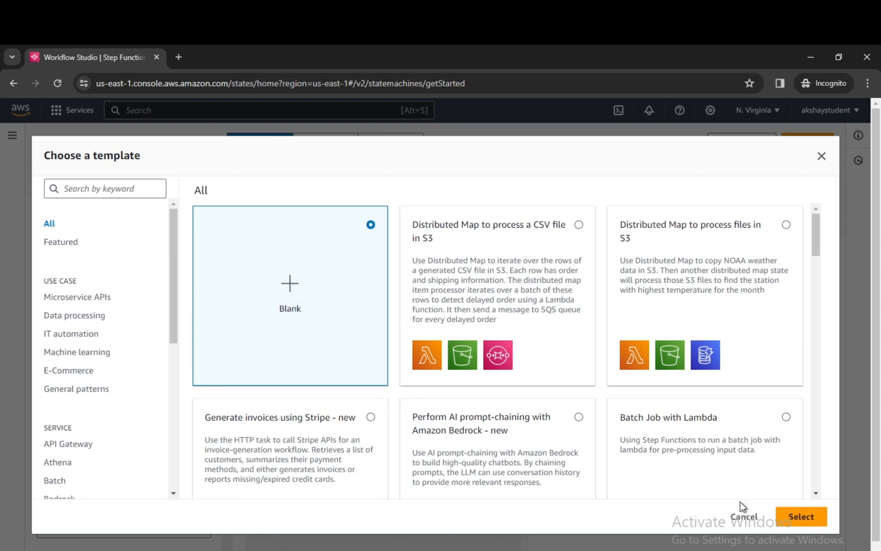
{"action": "left_click", "coordinate": [792, 517]}
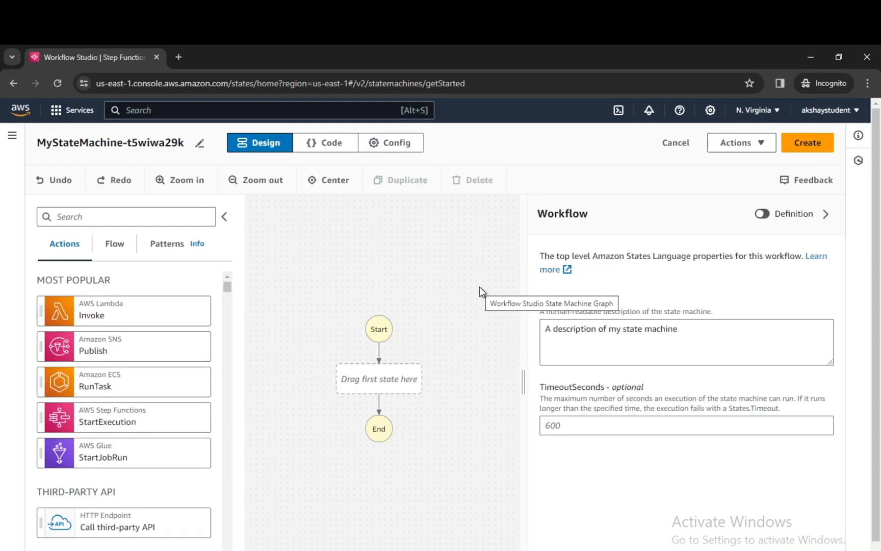
Name the state machine EmailHandlerStepFunction.
{"action": "left_click", "coordinate": [199, 144]}
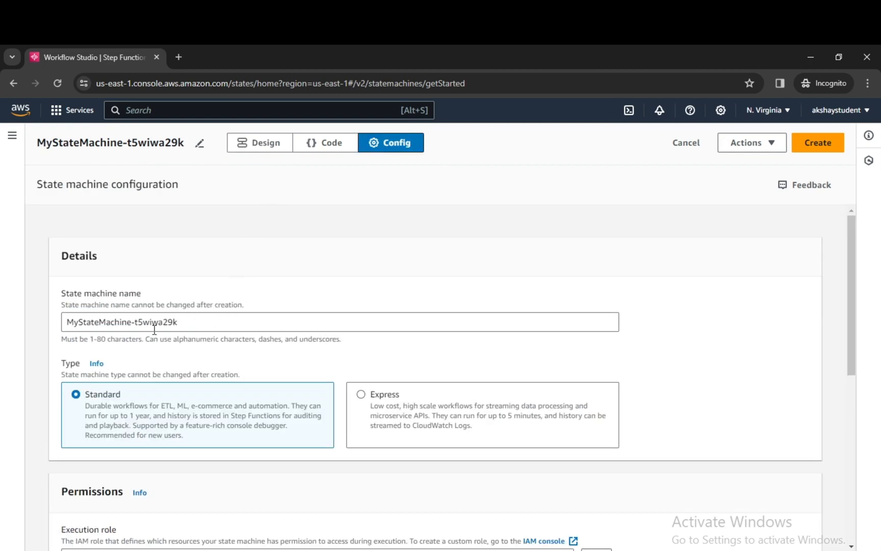
{"action": "triple_click", "coordinate": [192, 323]}
{"action": "type", "text": "Em"}
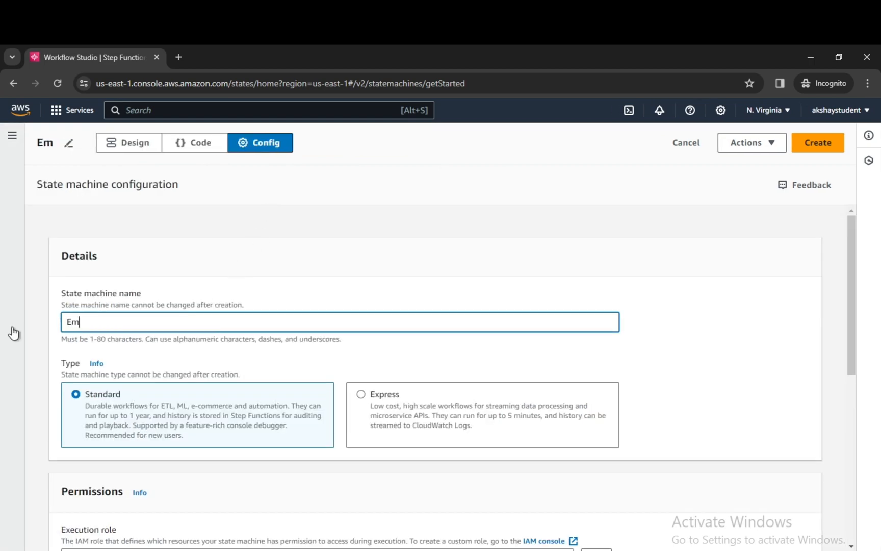
{"action": "type", "text": "ailHand"}
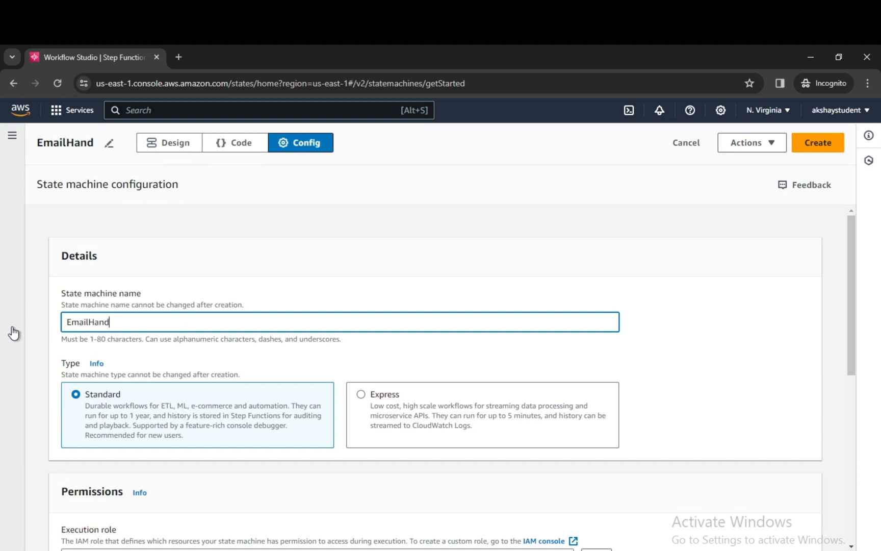
{"action": "type", "text": "lerStepFunction"}
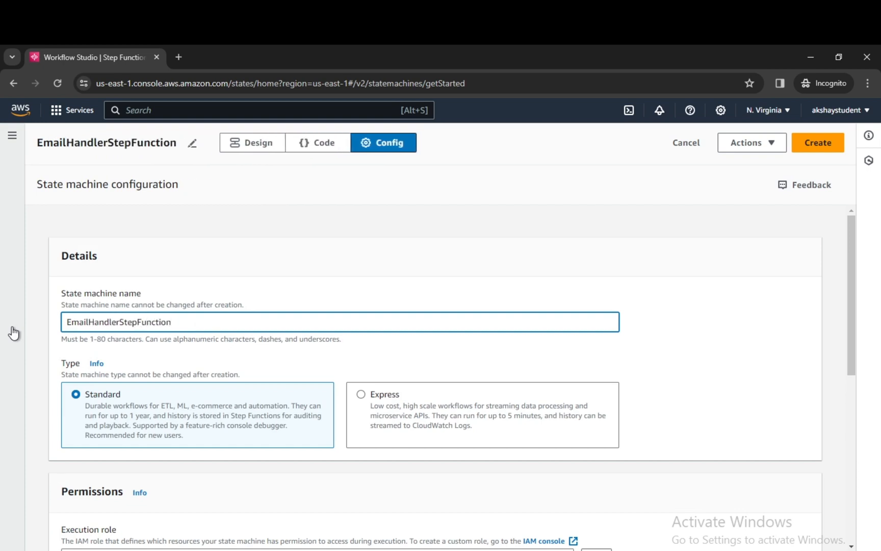
Set the execution role to the existing StepFunctions-MyStateMachine-7nbrwrn9r-role-1auov305p and look over the remaining configuration.
{"action": "scroll", "coordinate": [140, 449], "scroll_direction": "down", "scroll_amount": 1}
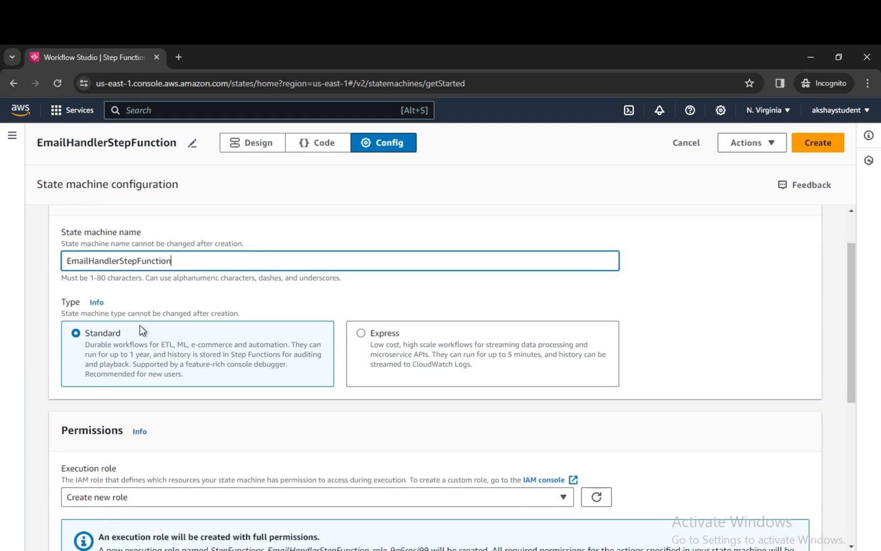
{"action": "scroll", "coordinate": [476, 375], "scroll_direction": "down", "scroll_amount": 1}
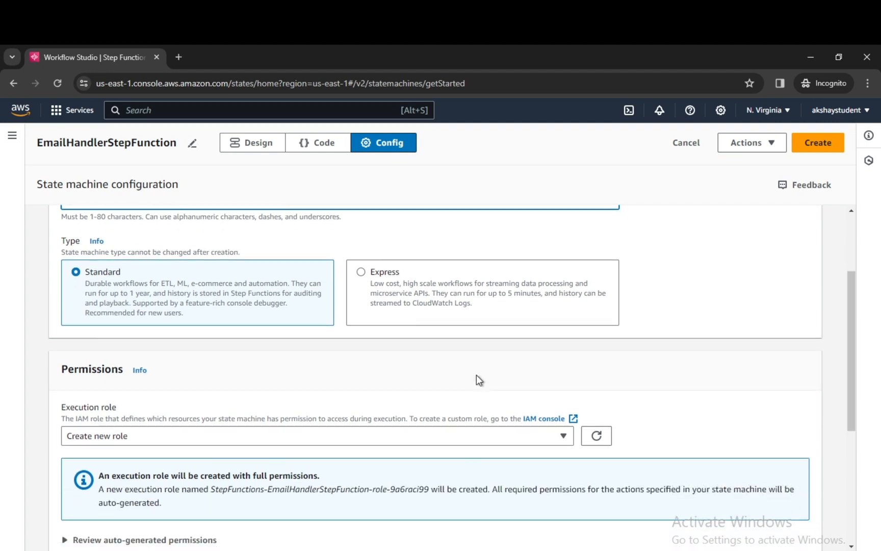
{"action": "left_click_drag", "start_coordinate": [59, 372], "coordinate": [124, 377]}
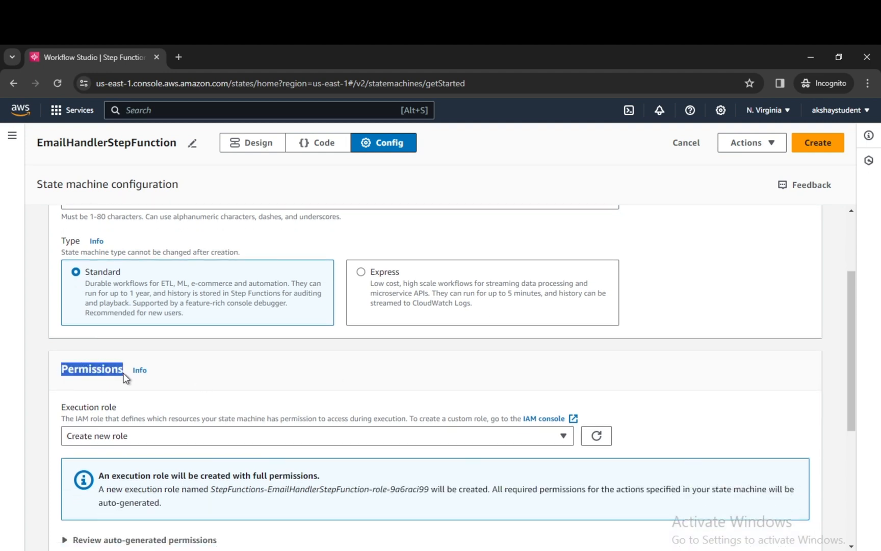
{"action": "left_click", "coordinate": [137, 433]}
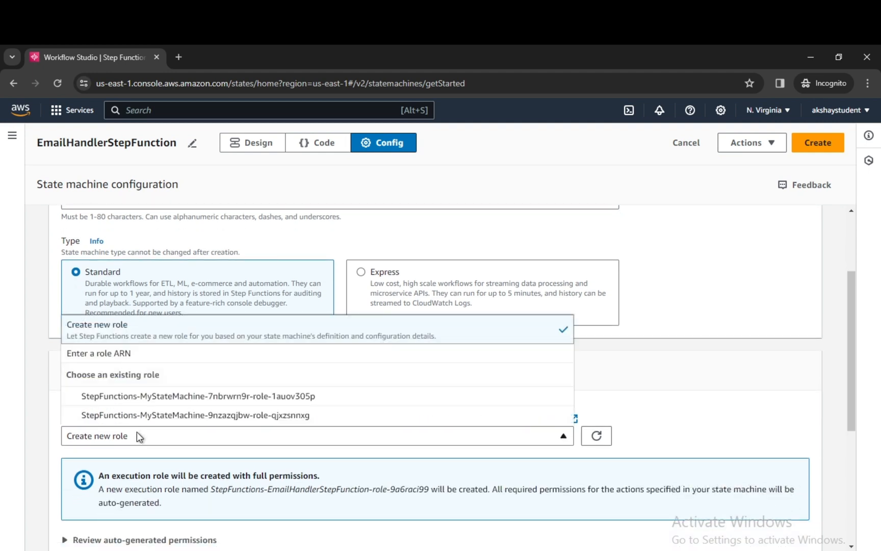
{"action": "left_click", "coordinate": [140, 404]}
{"action": "scroll", "coordinate": [215, 423], "scroll_direction": "down", "scroll_amount": 3}
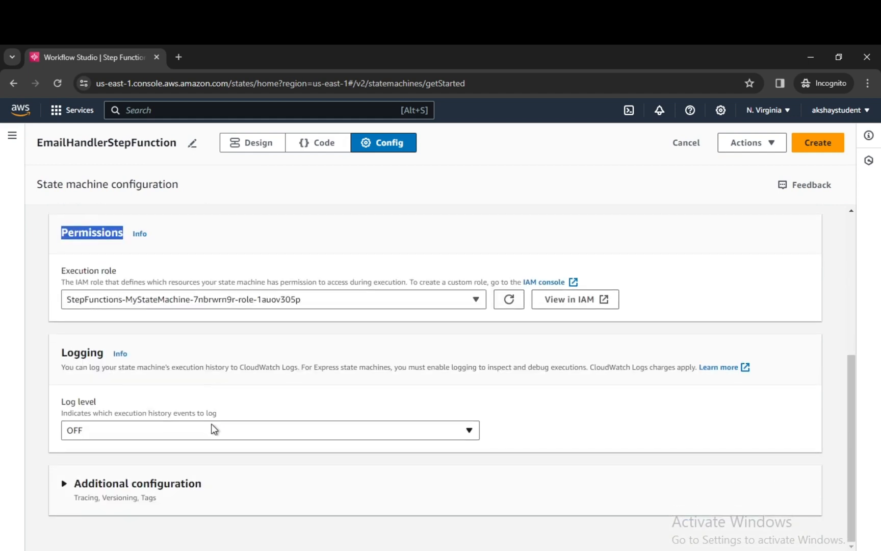
{"action": "scroll", "coordinate": [186, 485], "scroll_direction": "up", "scroll_amount": 5}
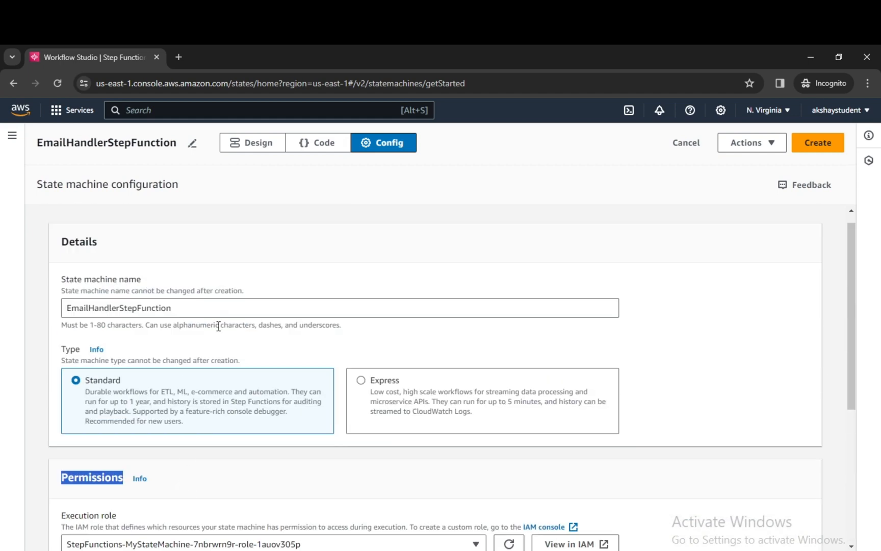
Return to the workflow design and compare the available flow states with the email-handling flowchart in draw.io.
{"action": "left_click", "coordinate": [238, 143]}
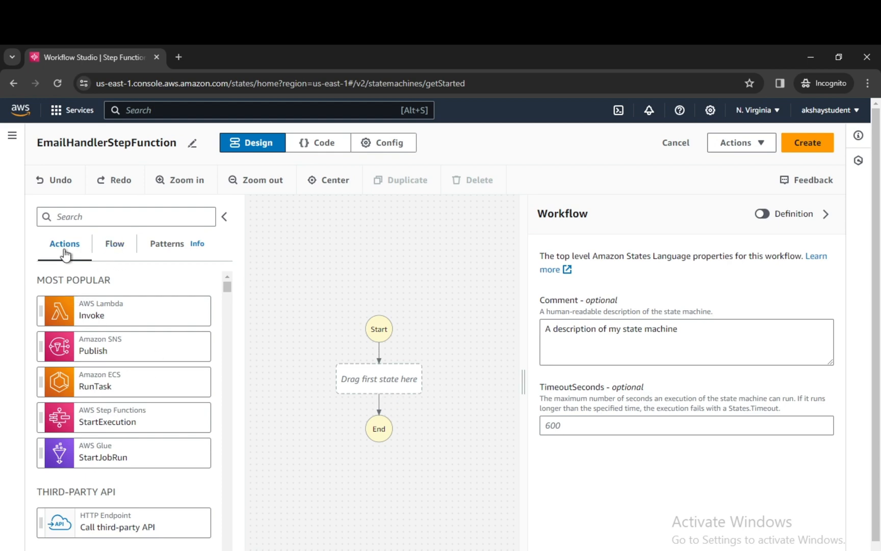
{"action": "left_click", "coordinate": [114, 244]}
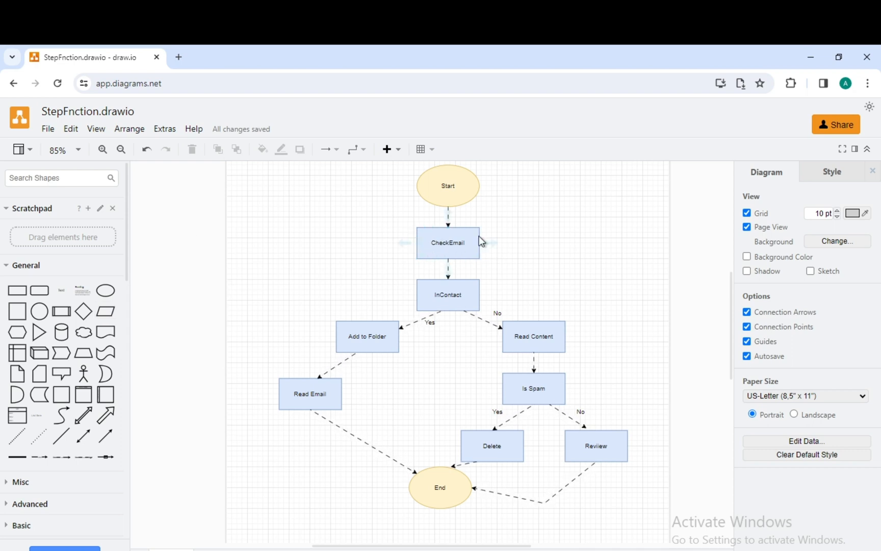
{"action": "left_click", "coordinate": [442, 294]}
{"action": "left_click", "coordinate": [380, 340]}
{"action": "key", "text": "alt+Tab"}
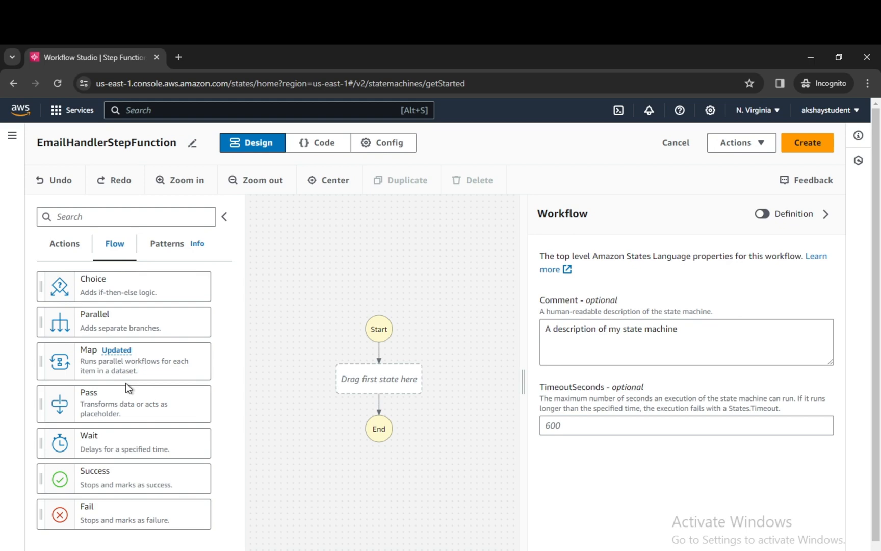
{"action": "key", "text": "alt+Tab"}
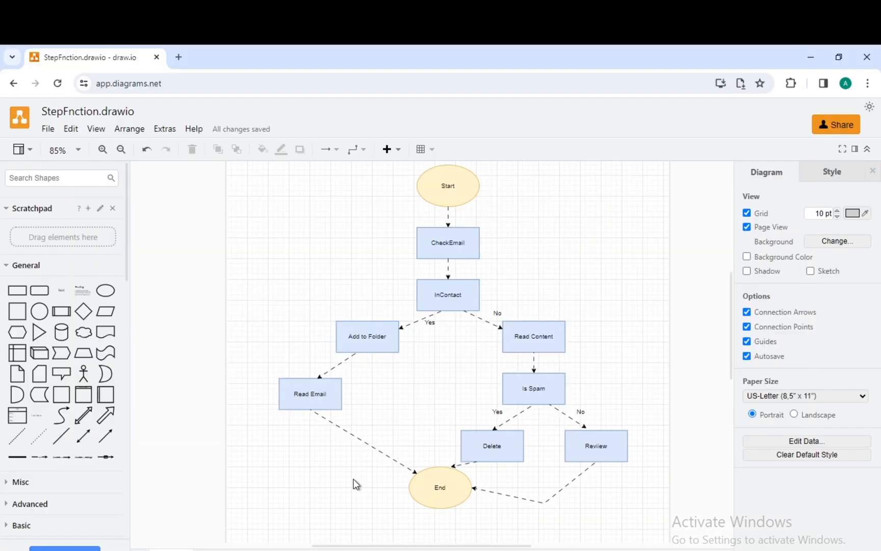
Examine the "Combine Lambda Function With Human Approval" slide in PowerPoint and return to Workflow Studio.
{"action": "key", "text": "alt+Tab"}
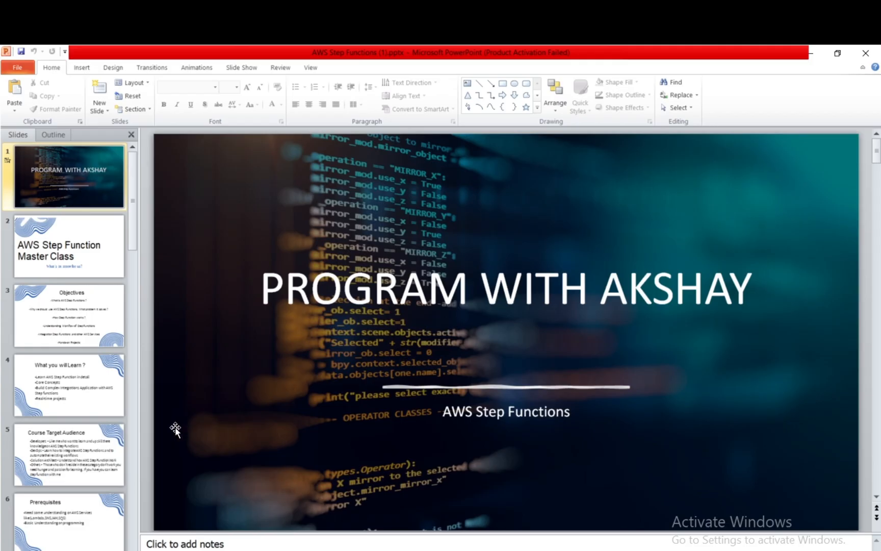
{"action": "scroll", "coordinate": [72, 480], "scroll_direction": "down", "scroll_amount": 7}
{"action": "left_click", "coordinate": [58, 376]}
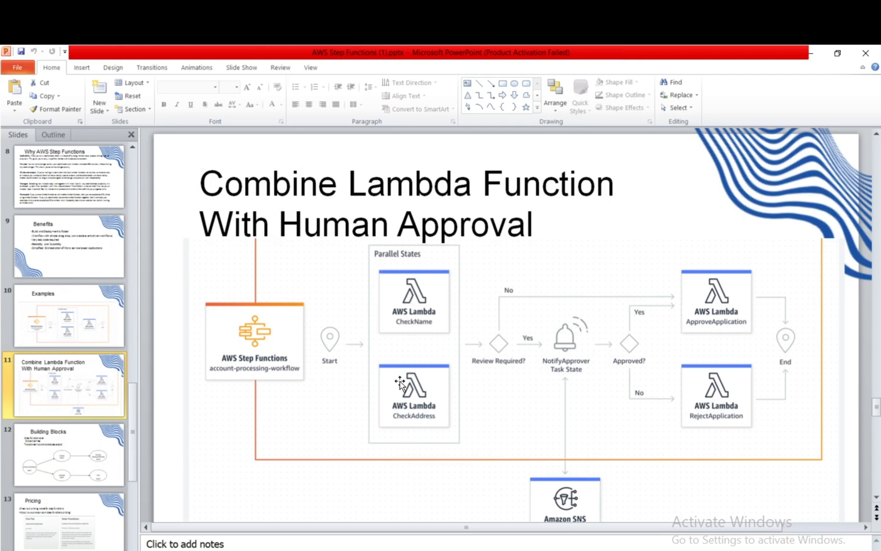
{"action": "key", "text": "alt+Tab"}
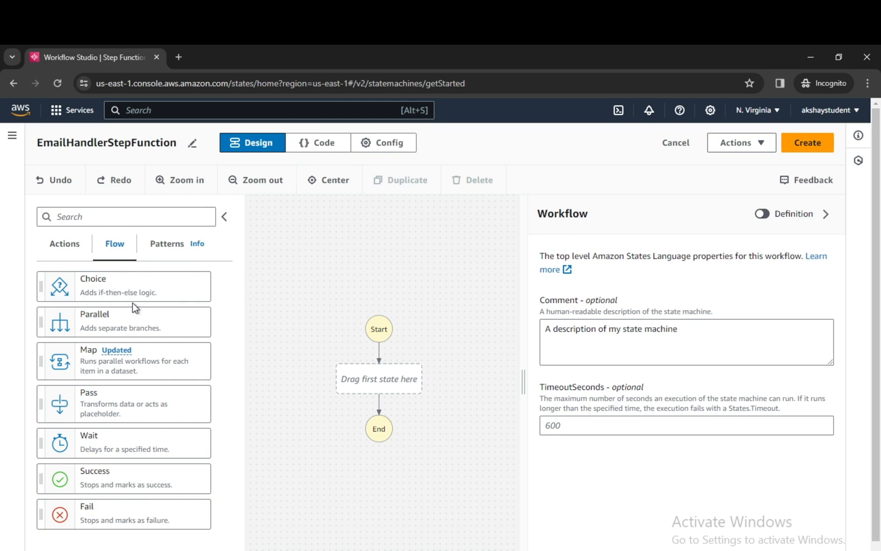
Review the ready-made workflow patterns and the code definition of the state machine.
{"action": "left_click", "coordinate": [166, 244]}
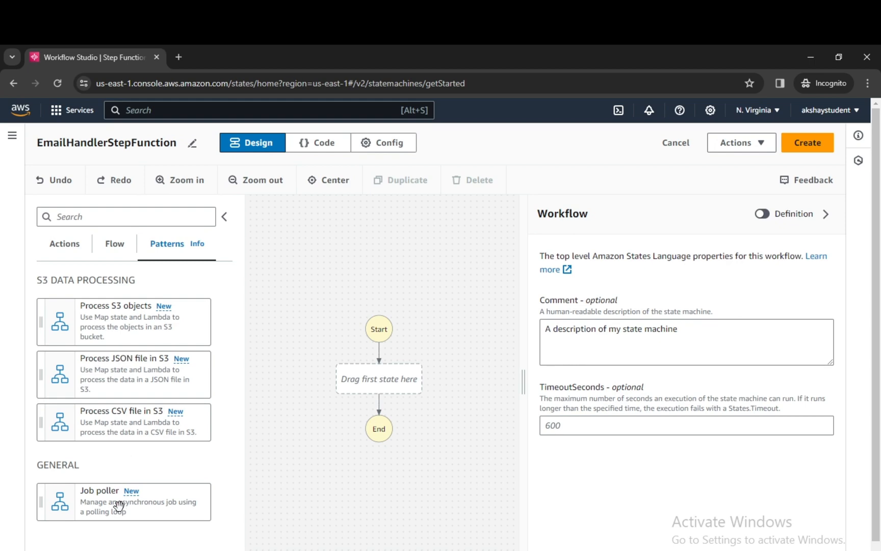
{"action": "left_click", "coordinate": [121, 245]}
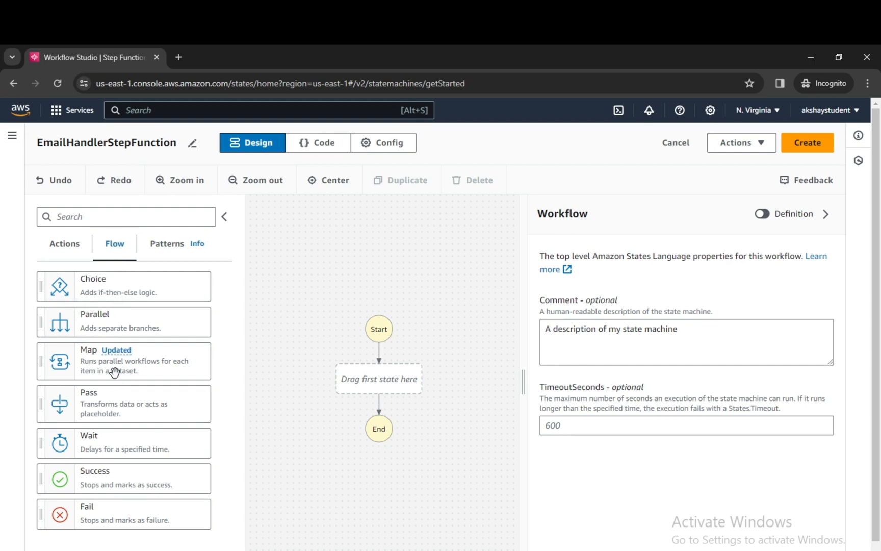
{"action": "left_click", "coordinate": [314, 145]}
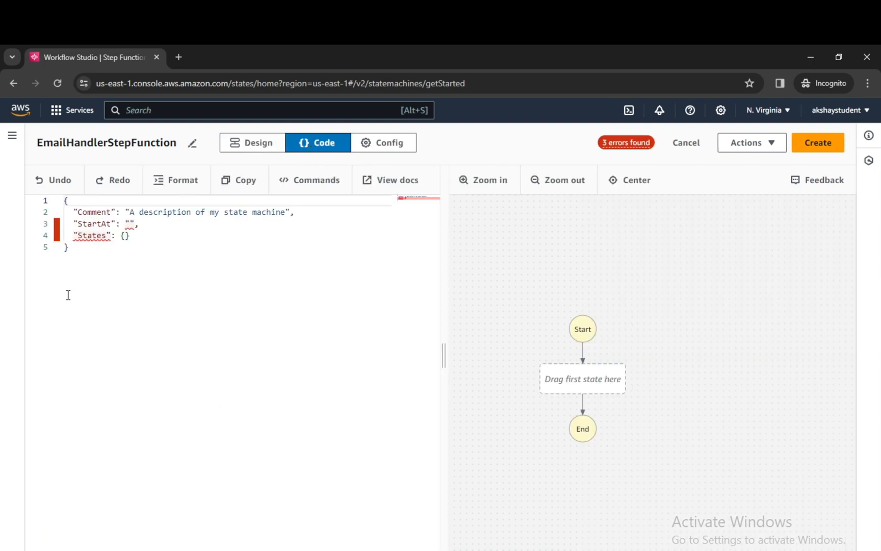
{"action": "left_click_drag", "start_coordinate": [132, 271], "coordinate": [63, 200]}
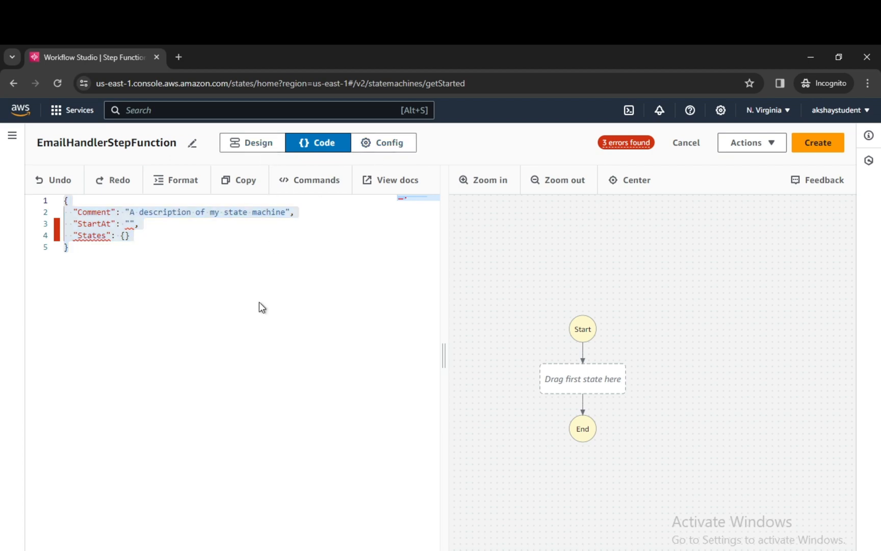
Return to the visual design and check the list of validation errors for the empty workflow.
{"action": "left_click", "coordinate": [247, 148]}
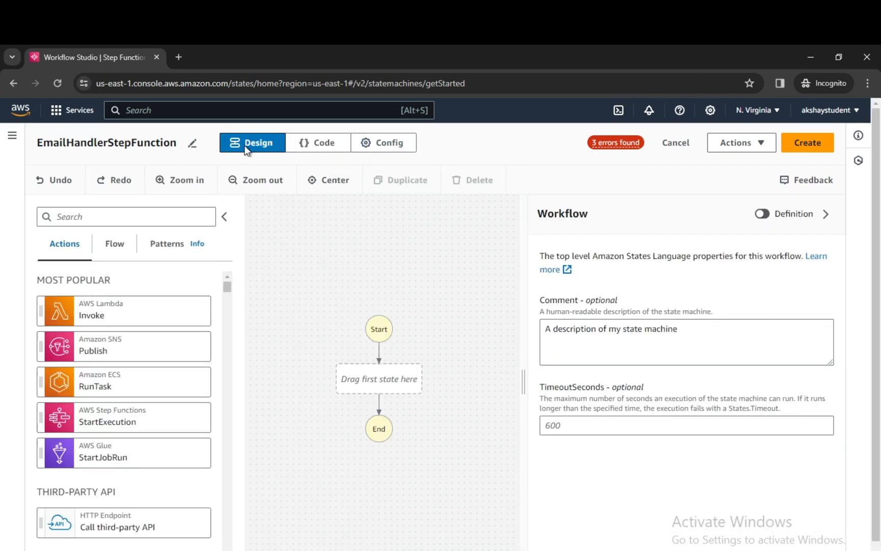
{"action": "left_click", "coordinate": [615, 143]}
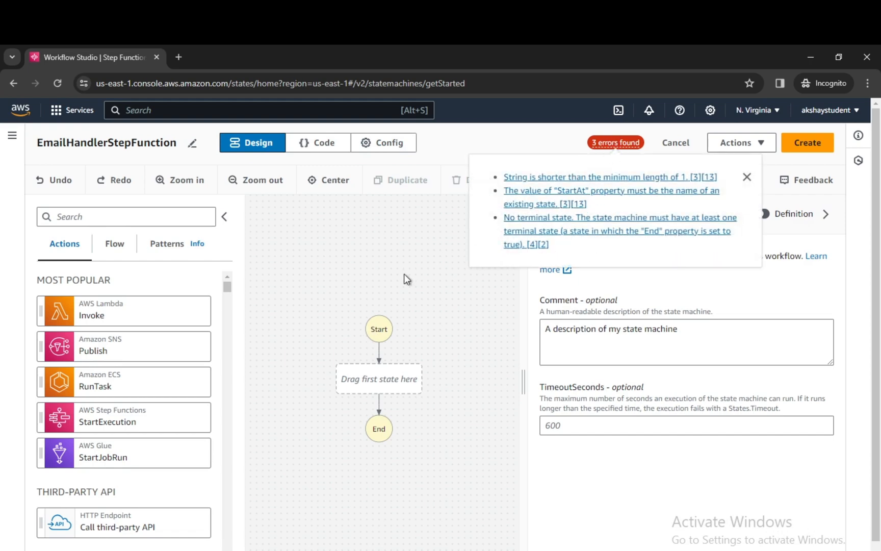
{"action": "left_click", "coordinate": [390, 342]}
Add a Pass flow state between Start and End and dismiss the tip about testing states.
{"action": "left_click", "coordinate": [105, 246]}
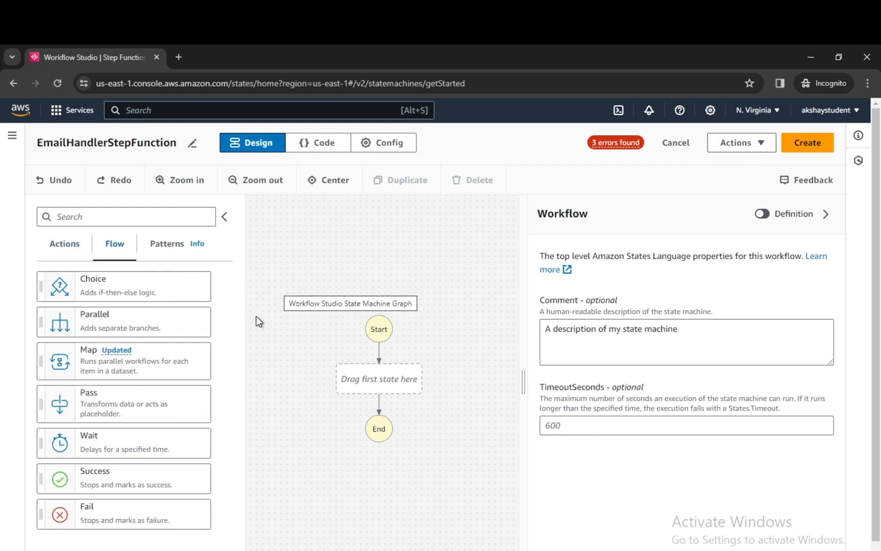
{"action": "left_click_drag", "start_coordinate": [102, 403], "coordinate": [358, 381]}
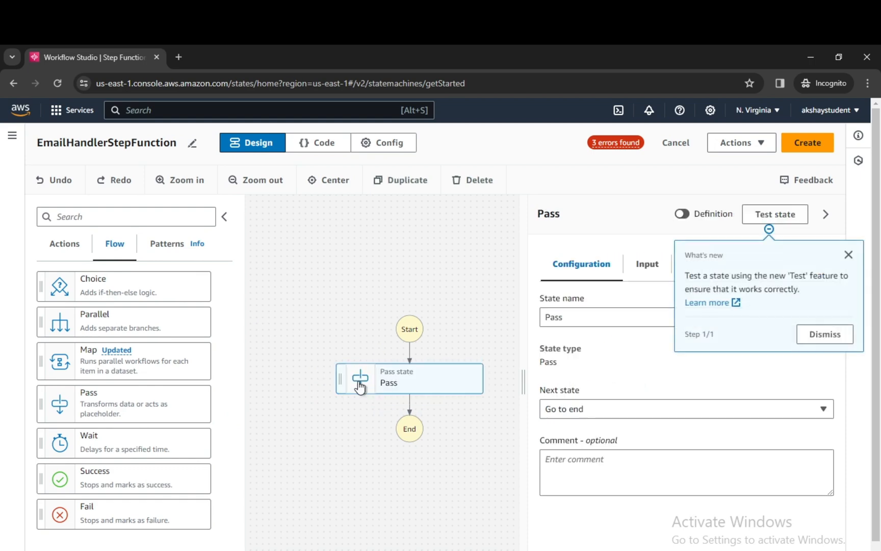
{"action": "left_click", "coordinate": [827, 335]}
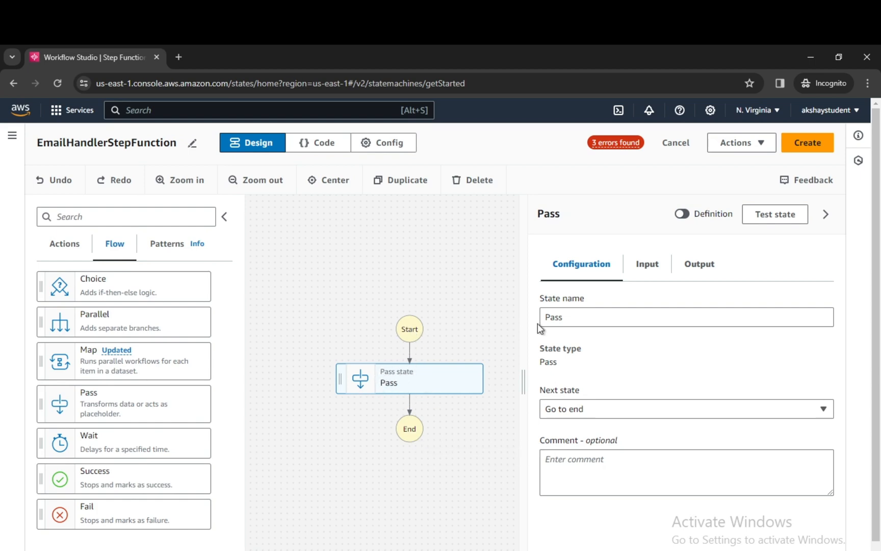
Check the first state after Start in the draw.io flowchart, then return to the Pass state's name in Workflow Studio.
{"action": "left_click", "coordinate": [581, 320]}
{"action": "key", "text": "alt+Tab"}
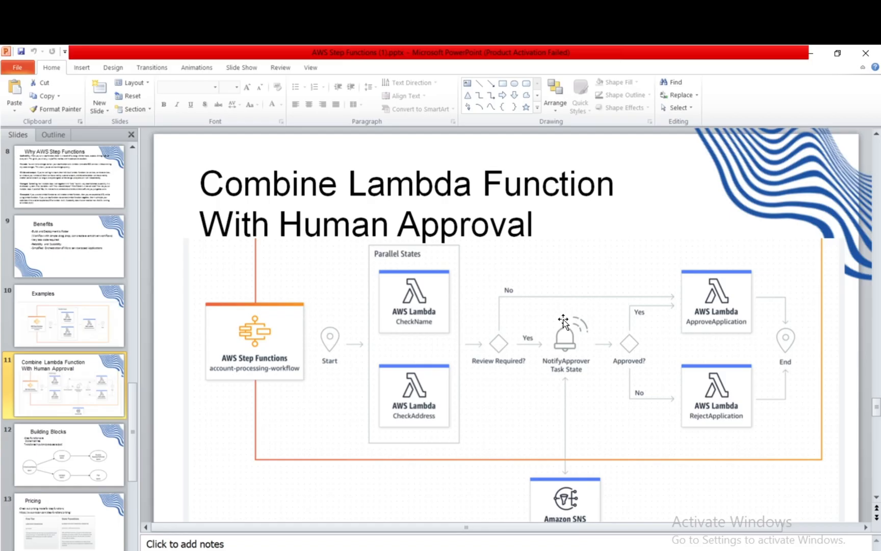
{"action": "key", "text": "alt+Tab"}
{"action": "key", "text": "alt+Tab"}
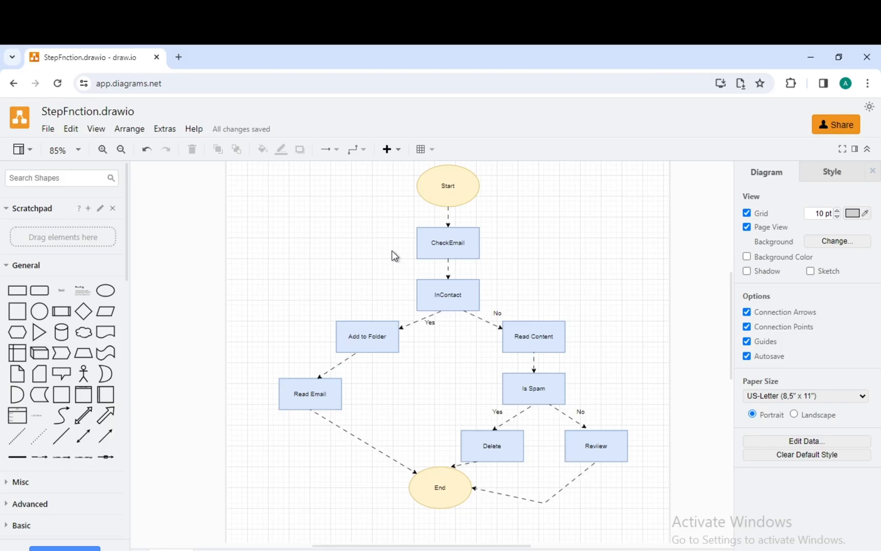
{"action": "key", "text": "alt+Tab"}
{"action": "key", "text": "alt+Tab"}
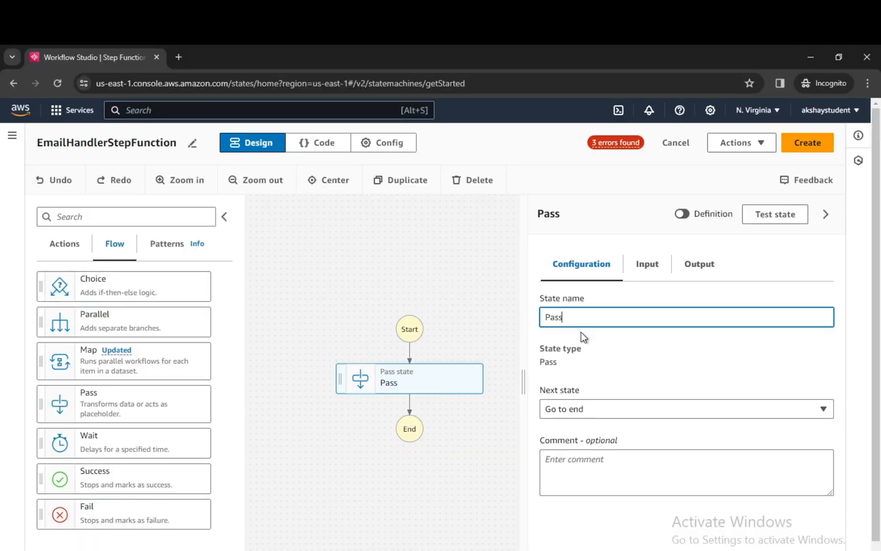
Rename the Pass state as CheckEmail.
{"action": "key", "text": "ctrl+a"}
{"action": "type", "text": "cHECK"}
{"action": "key", "text": "BackSpace"}
{"action": "key", "text": "BackSpace"}
{"action": "key", "text": "BackSpace"}
{"action": "key", "text": "BackSpace"}
{"action": "key", "text": "BackSpace"}
{"action": "type", "text": "cEH"}
{"action": "key", "text": "BackSpace"}
{"action": "key", "text": "BackSpace"}
{"action": "key", "text": "BackSpace"}
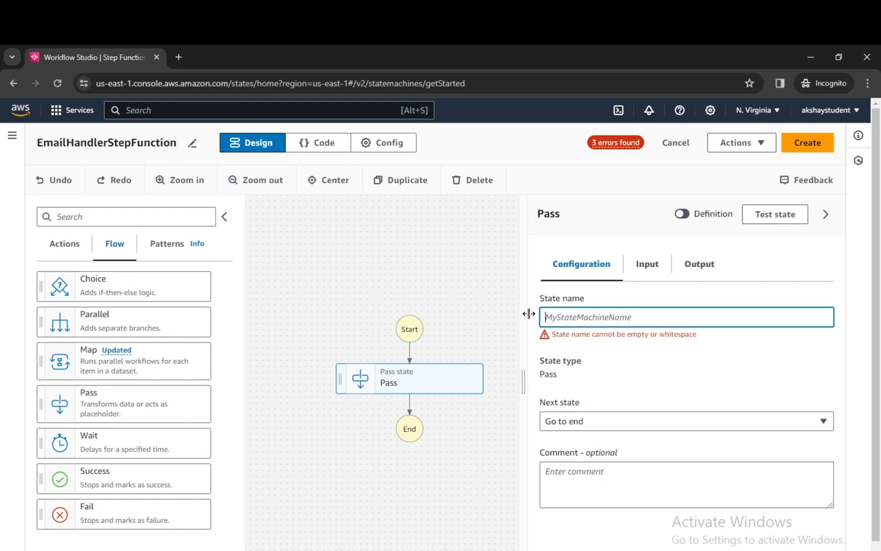
{"action": "type", "text": "CheckEmail"}
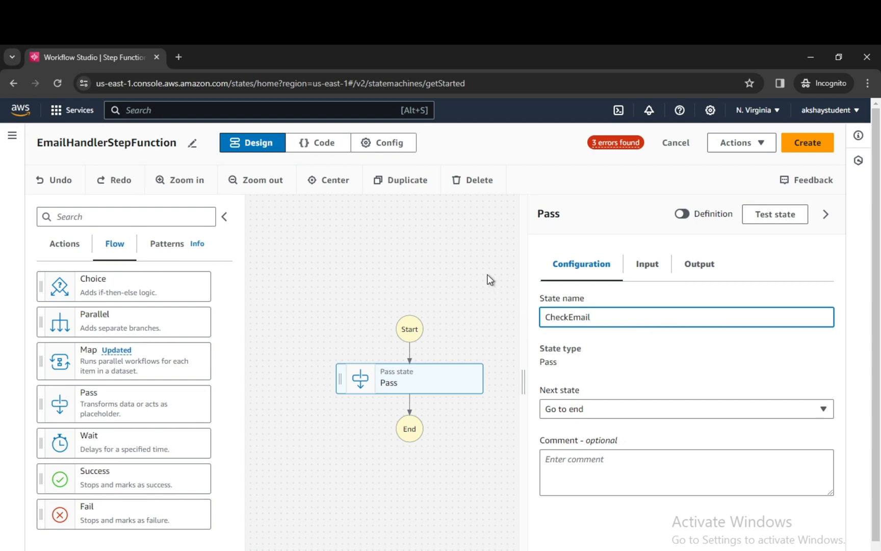
{"action": "left_click", "coordinate": [491, 416]}
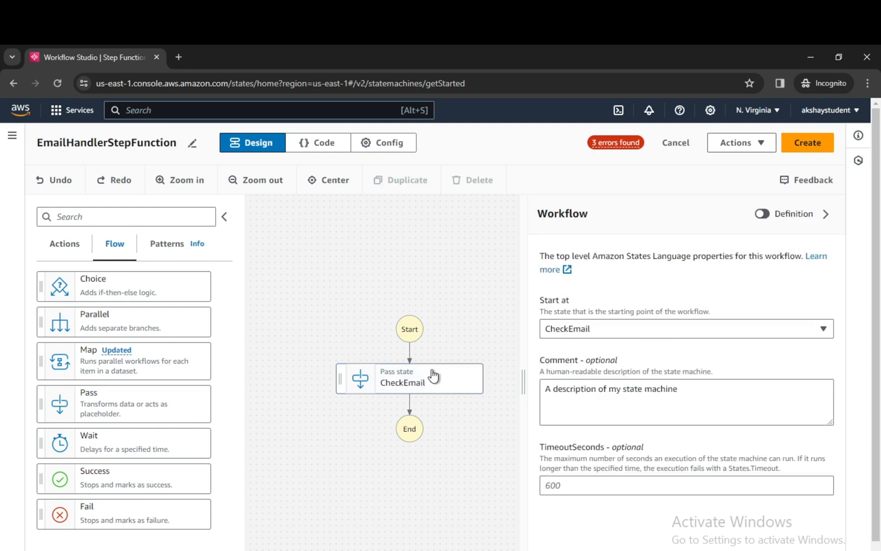
Review the workflow's comment and timeout settings and the definition code of the CheckEmail state.
{"action": "left_click_drag", "start_coordinate": [686, 391], "coordinate": [522, 384]}
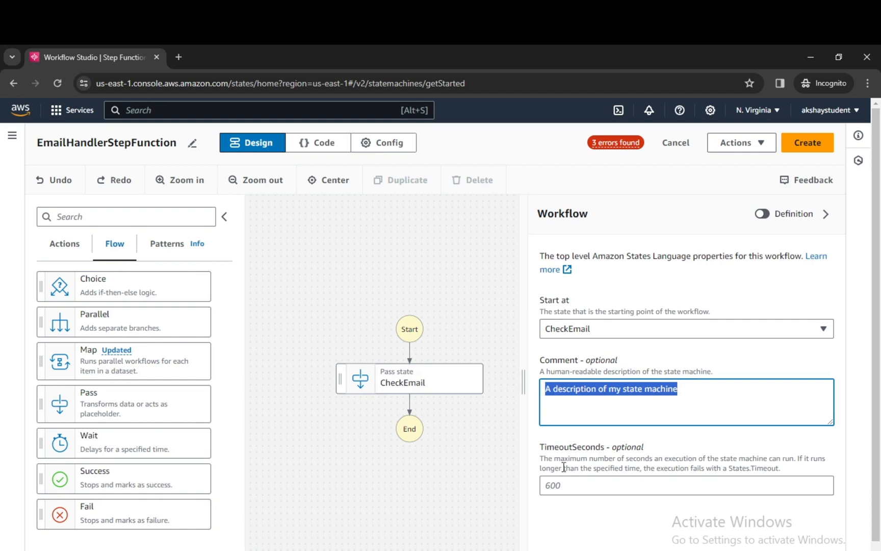
{"action": "left_click", "coordinate": [567, 485]}
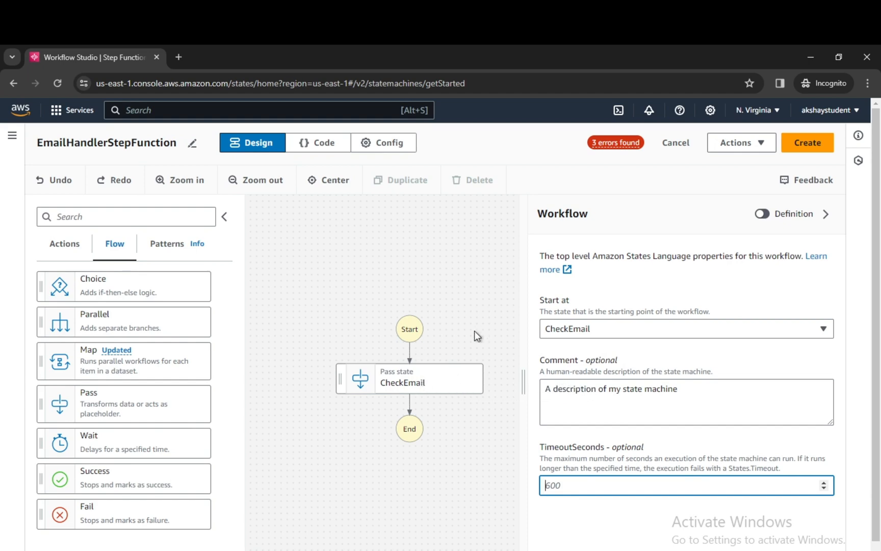
{"action": "left_click", "coordinate": [765, 213]}
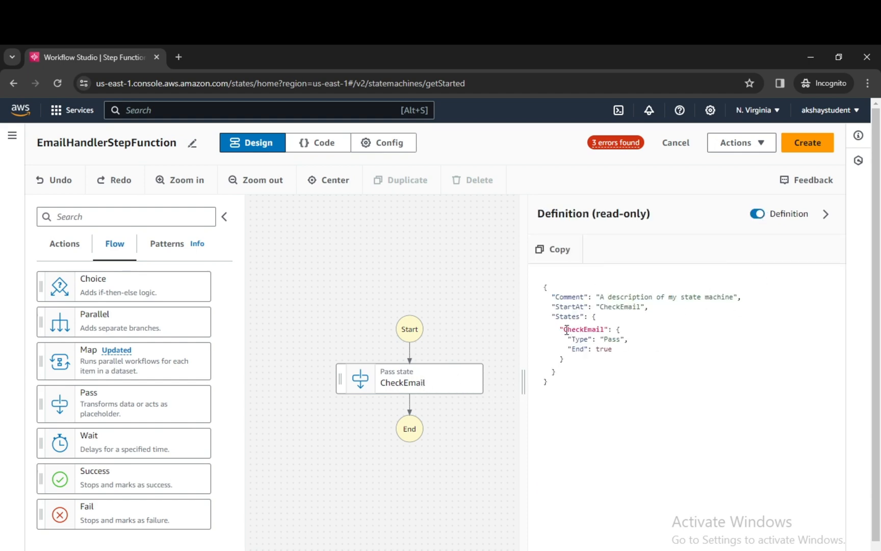
{"action": "left_click", "coordinate": [559, 328]}
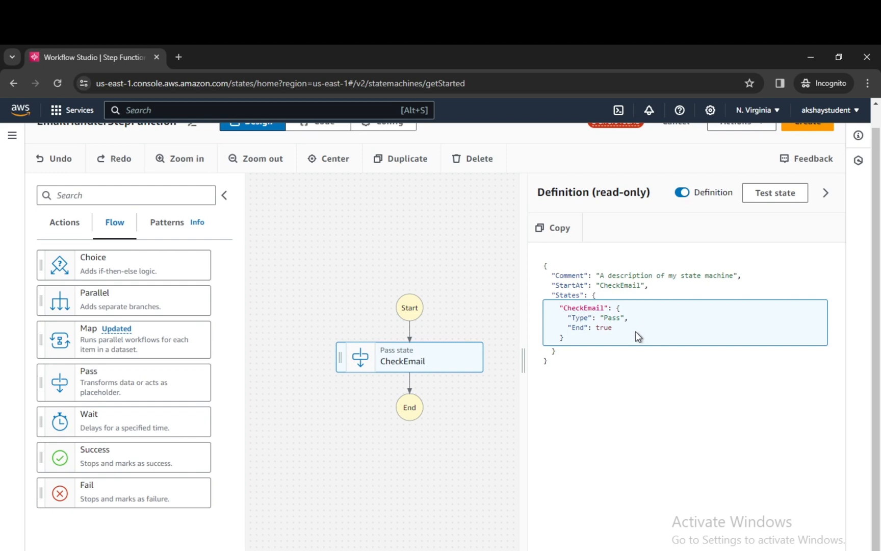
{"action": "scroll", "coordinate": [633, 330], "scroll_direction": "up", "scroll_amount": 1}
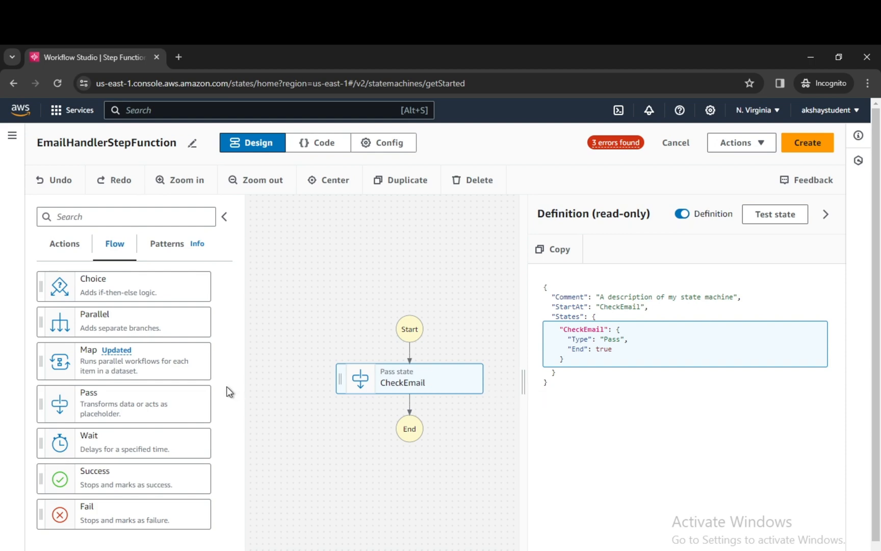
Add a second Pass state between CheckEmail and End, hide the definition code, and name the state InContact.
{"action": "left_click_drag", "start_coordinate": [109, 405], "coordinate": [372, 413]}
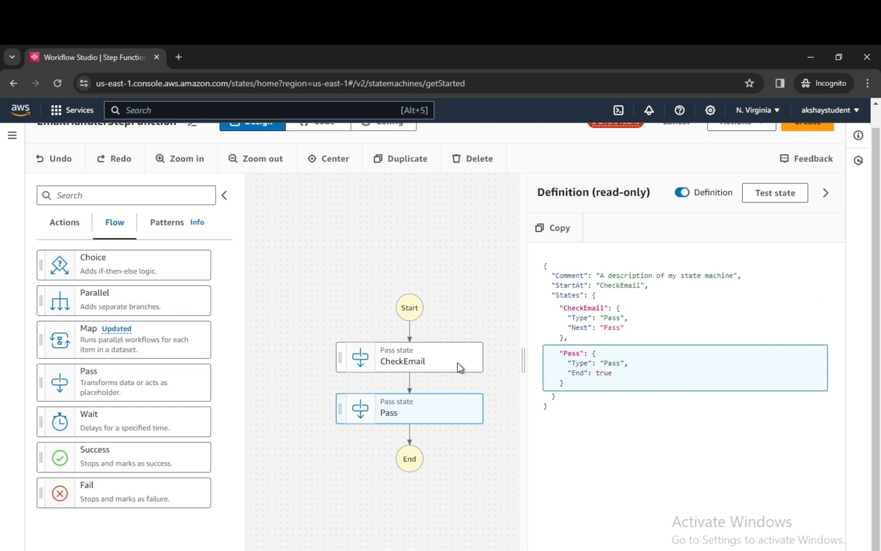
{"action": "left_click", "coordinate": [681, 193]}
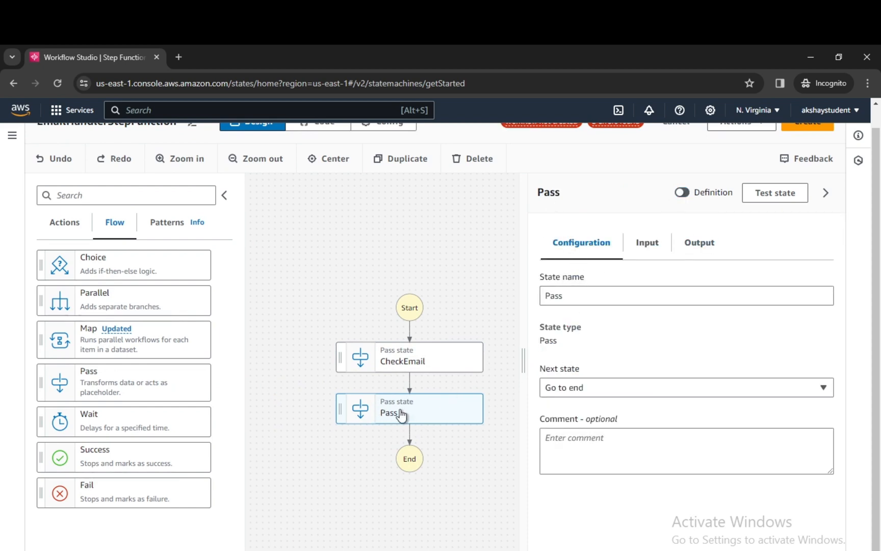
{"action": "key", "text": "alt+Tab"}
{"action": "key", "text": "alt+Tab"}
{"action": "left_click_drag", "start_coordinate": [614, 301], "coordinate": [518, 287]}
{"action": "type", "text": "IN"}
{"action": "type", "text": "nContac"}
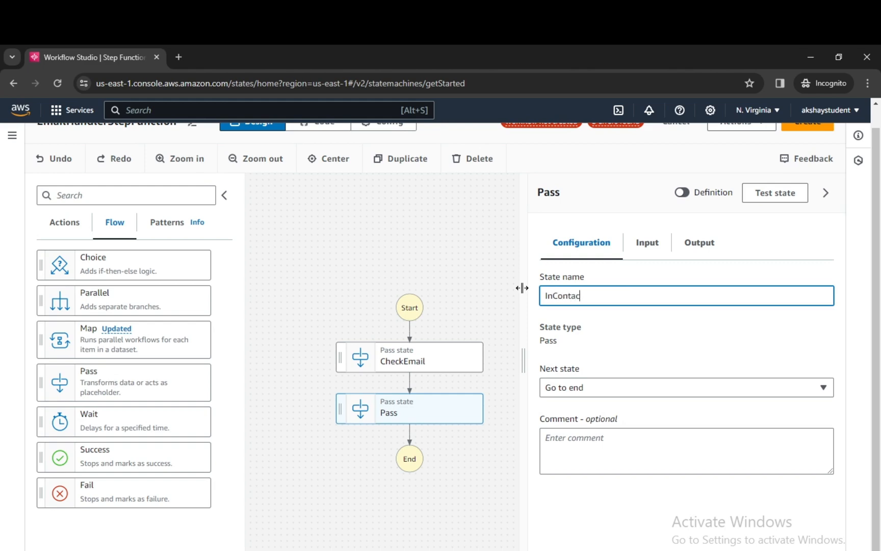
{"action": "type", "text": "t"}
Check the Yes/No branching in the draw.io flowchart and add a Choice state after InContact in Workflow Studio.
{"action": "key", "text": "alt+Tab"}
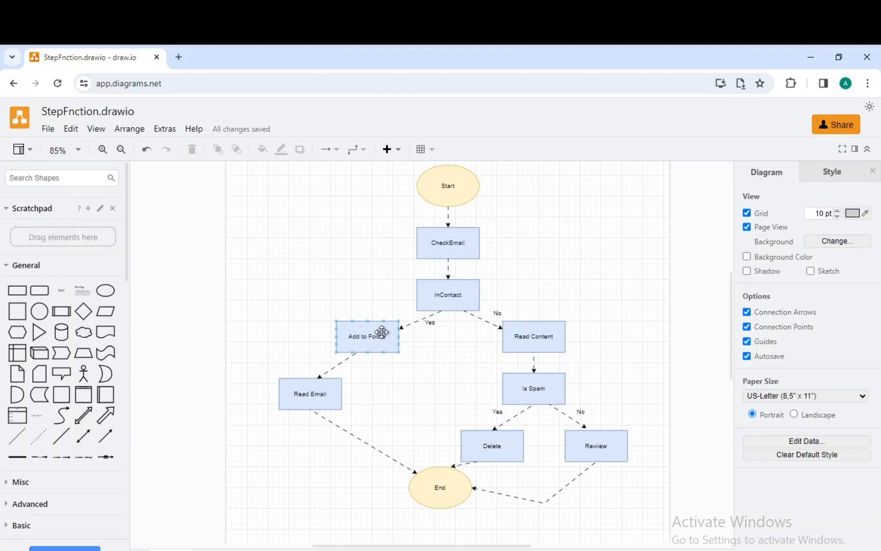
{"action": "key", "text": "alt+Tab"}
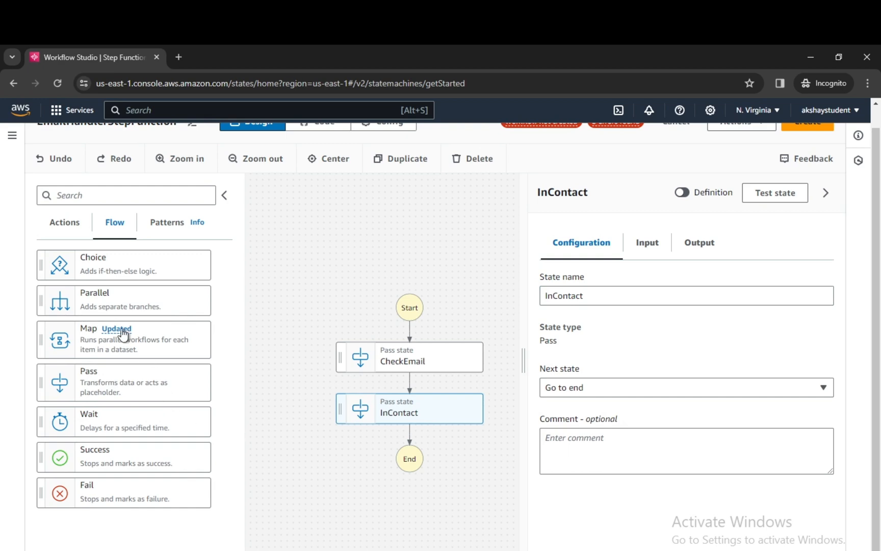
{"action": "left_click_drag", "start_coordinate": [112, 268], "coordinate": [409, 460]}
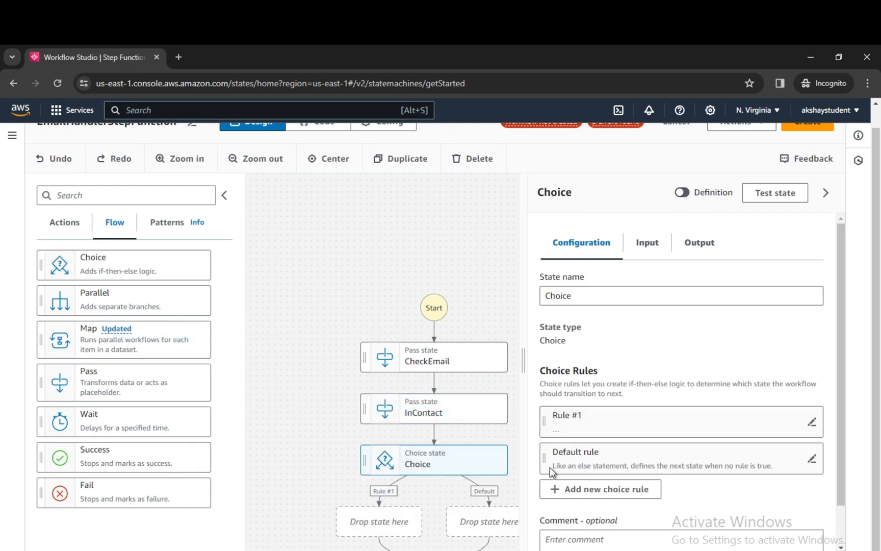
{"action": "scroll", "coordinate": [423, 479], "scroll_direction": "down", "scroll_amount": 1}
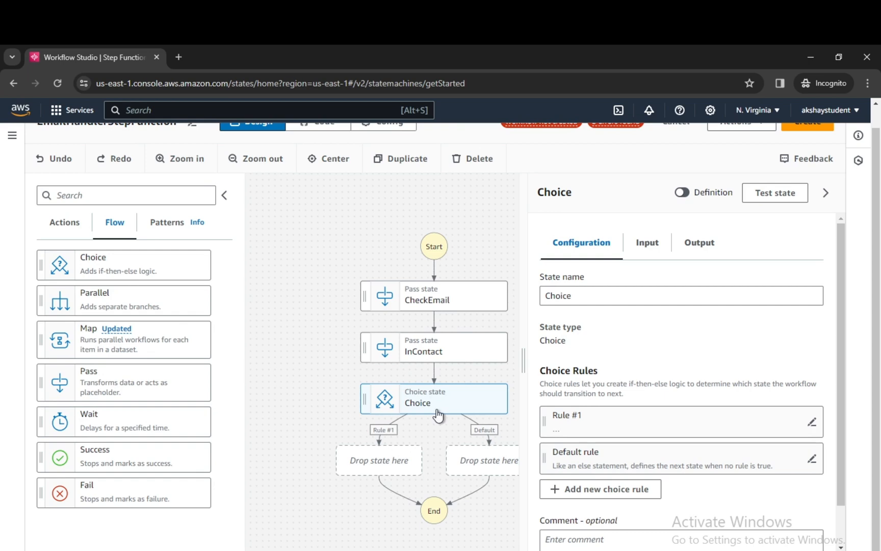
Delete the InContact Pass state and rename the Choice state as INContact.
{"action": "left_click", "coordinate": [427, 350]}
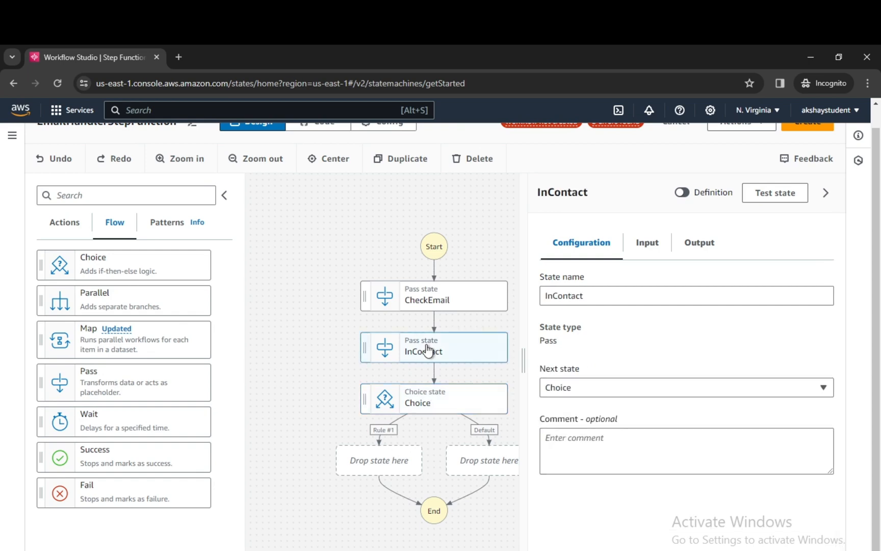
{"action": "key", "text": "Delete"}
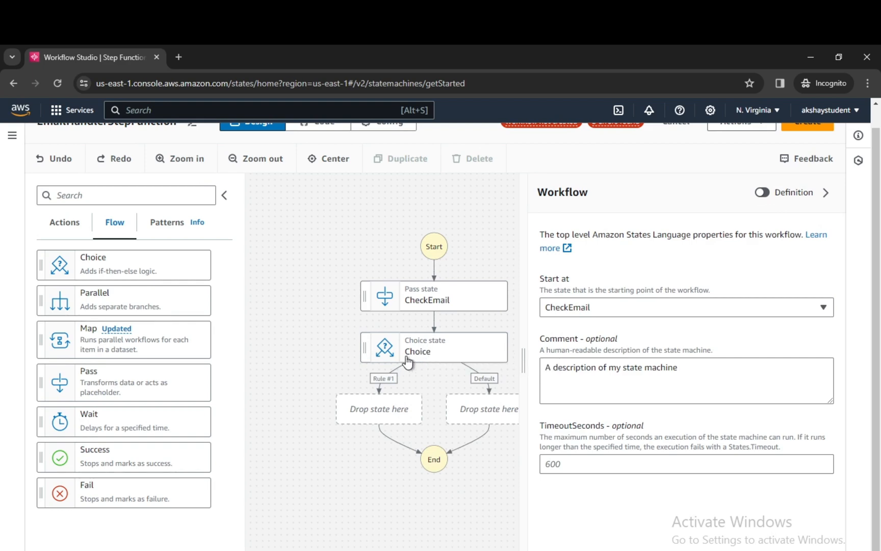
{"action": "left_click", "coordinate": [421, 356]}
{"action": "left_click", "coordinate": [622, 296]}
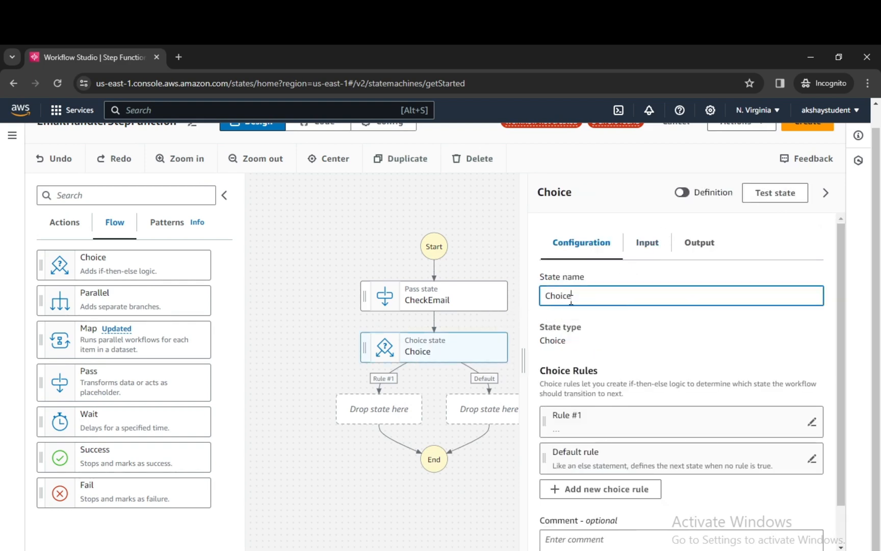
{"action": "key", "text": "ctrl+a"}
{"action": "type", "text": "INContact"}
{"action": "left_click", "coordinate": [512, 347]}
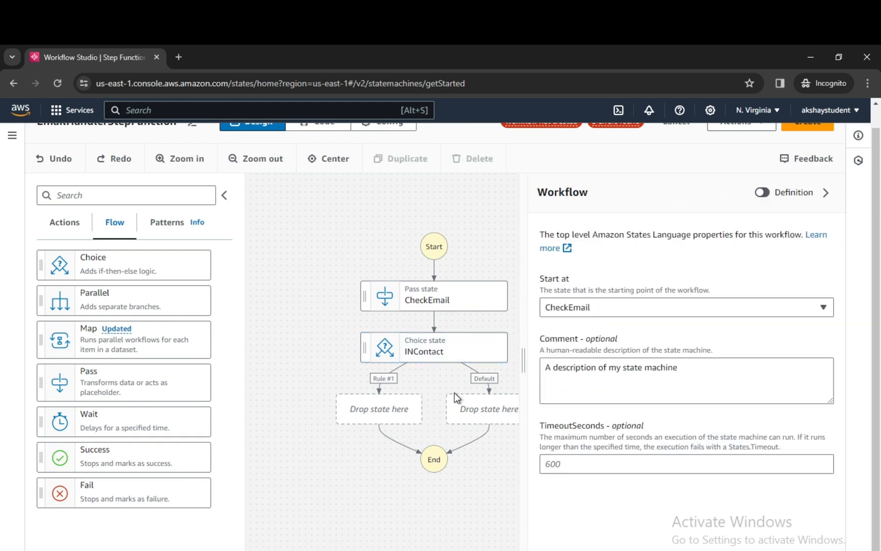
Set the condition of INContact's Rule #1 to variable $.INContact is equal to the Boolean constant true and save it.
{"action": "left_click", "coordinate": [381, 380]}
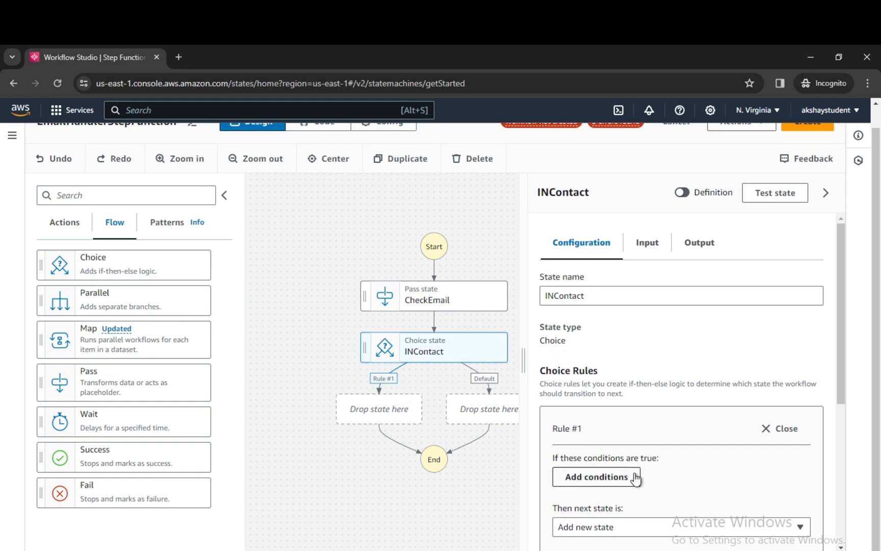
{"action": "scroll", "coordinate": [635, 478], "scroll_direction": "down", "scroll_amount": 2}
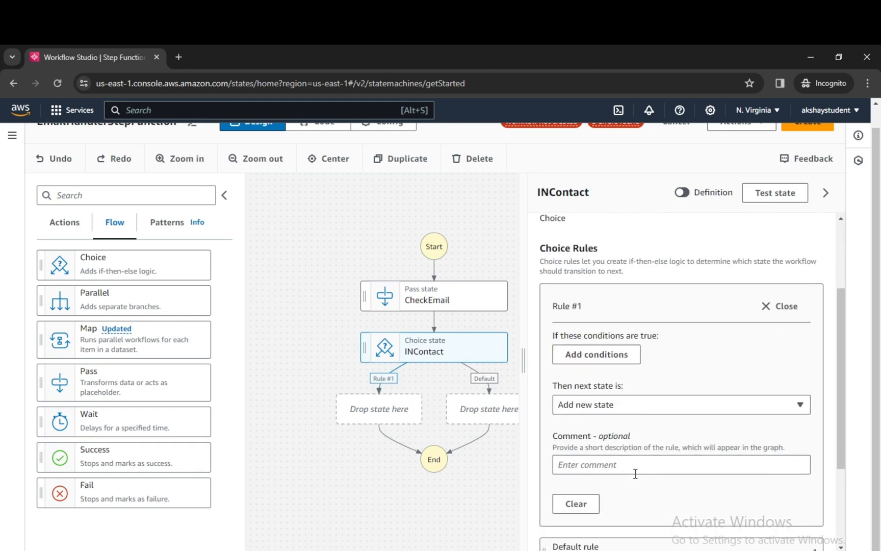
{"action": "left_click", "coordinate": [611, 356]}
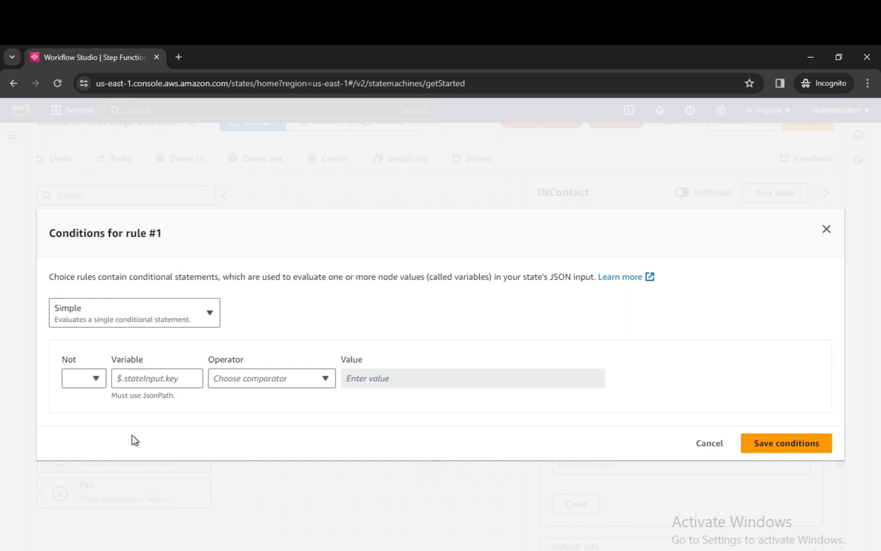
{"action": "left_click", "coordinate": [185, 377]}
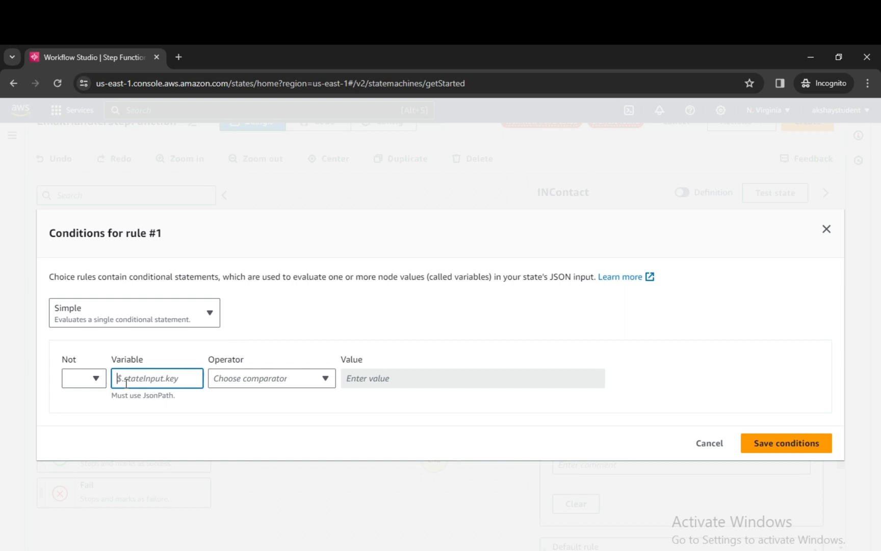
{"action": "type", "text": "$.INContact"}
{"action": "left_click", "coordinate": [261, 387]}
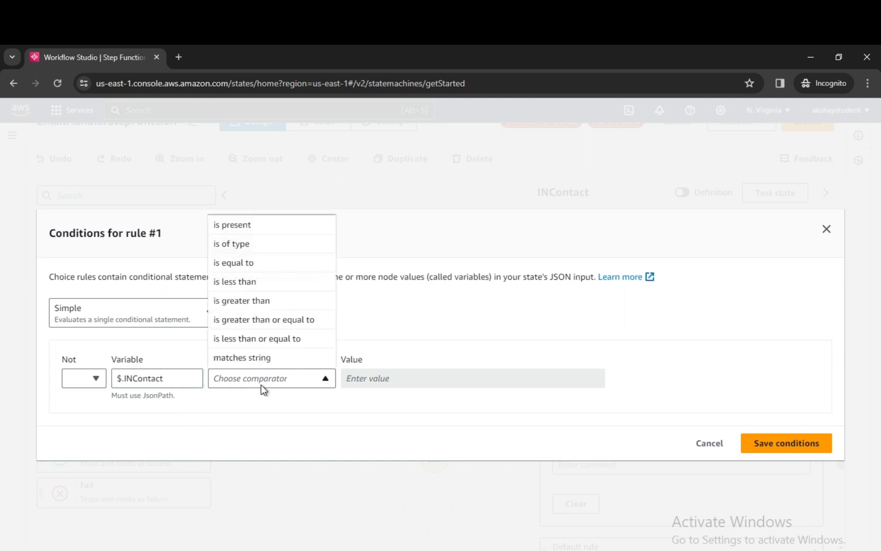
{"action": "left_click", "coordinate": [245, 262]}
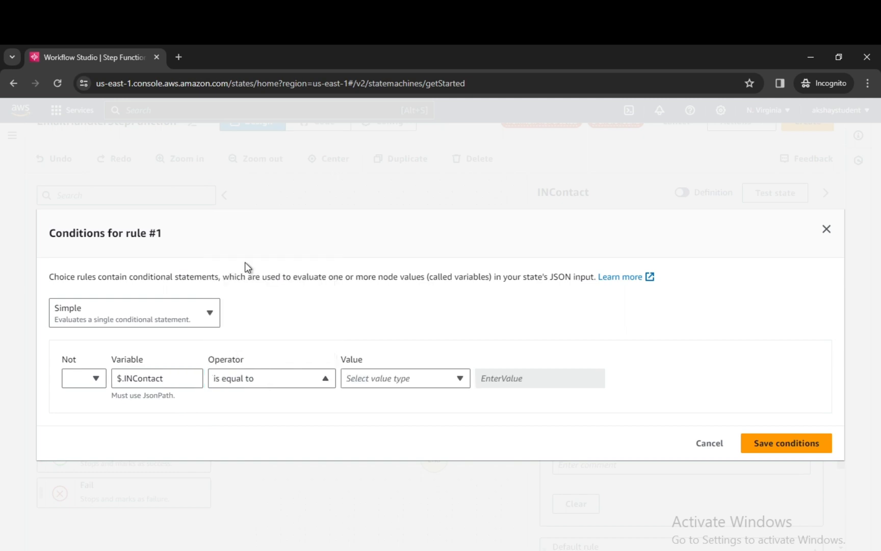
{"action": "left_click", "coordinate": [376, 386]}
{"action": "left_click", "coordinate": [382, 344]}
{"action": "left_click", "coordinate": [503, 382]}
{"action": "left_click", "coordinate": [501, 407]}
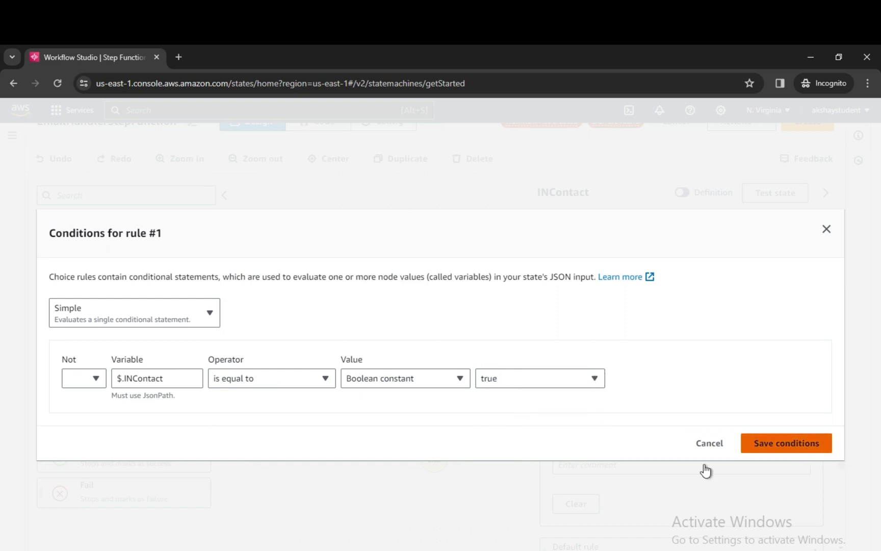
{"action": "left_click", "coordinate": [786, 443]}
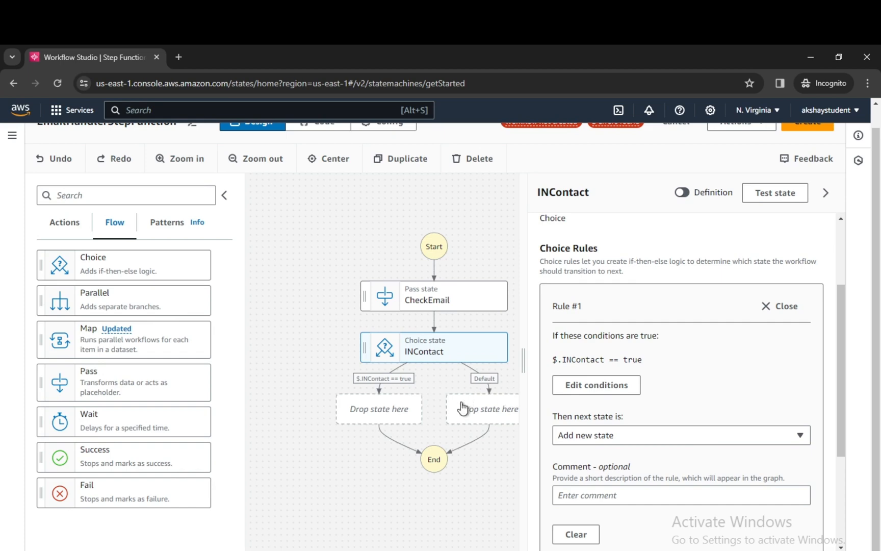
Add a second choice rule to the INContact Choice state.
{"action": "left_click_drag", "start_coordinate": [474, 507], "coordinate": [415, 505]}
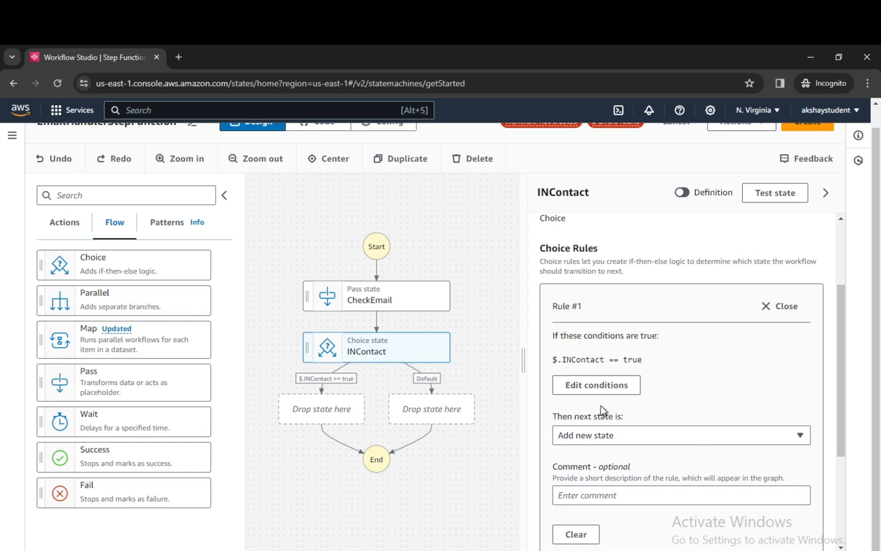
{"action": "scroll", "coordinate": [683, 510], "scroll_direction": "down", "scroll_amount": 1}
{"action": "scroll", "coordinate": [586, 448], "scroll_direction": "up", "scroll_amount": 3}
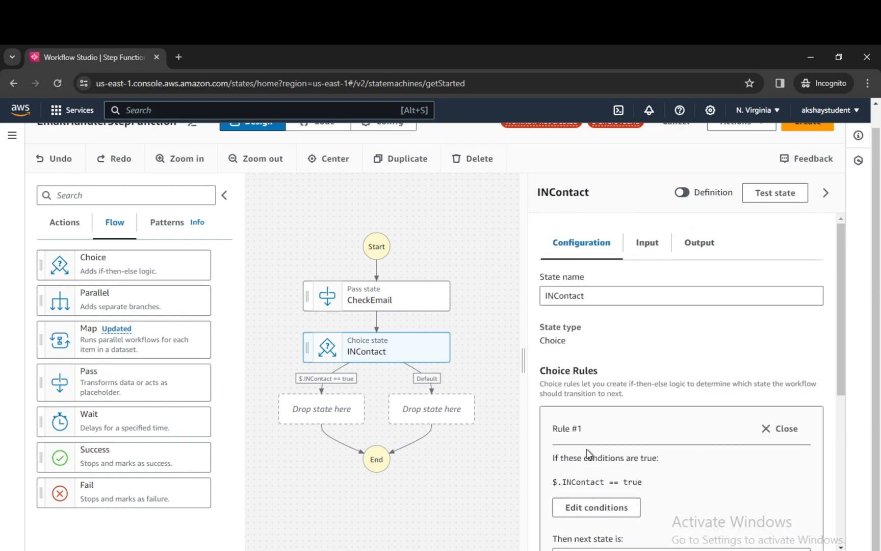
{"action": "left_click", "coordinate": [425, 380]}
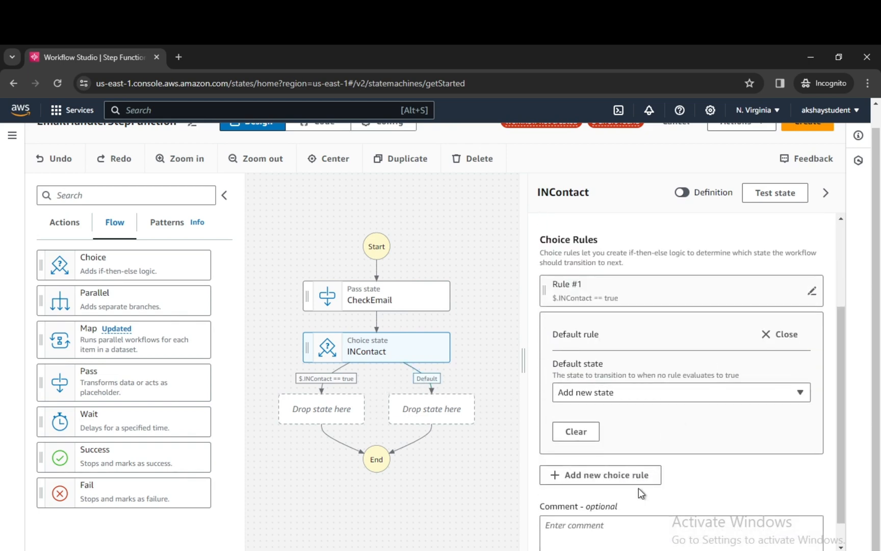
{"action": "left_click", "coordinate": [603, 475]}
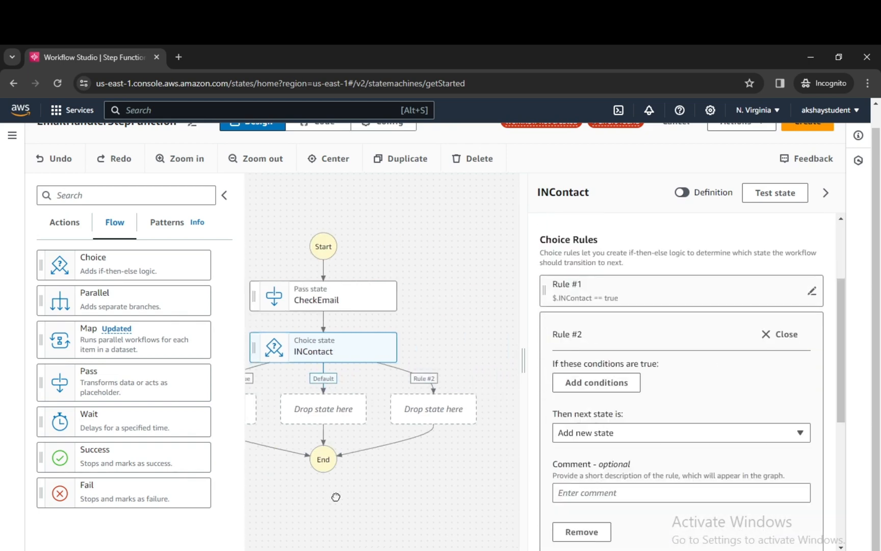
{"action": "left_click", "coordinate": [427, 382]}
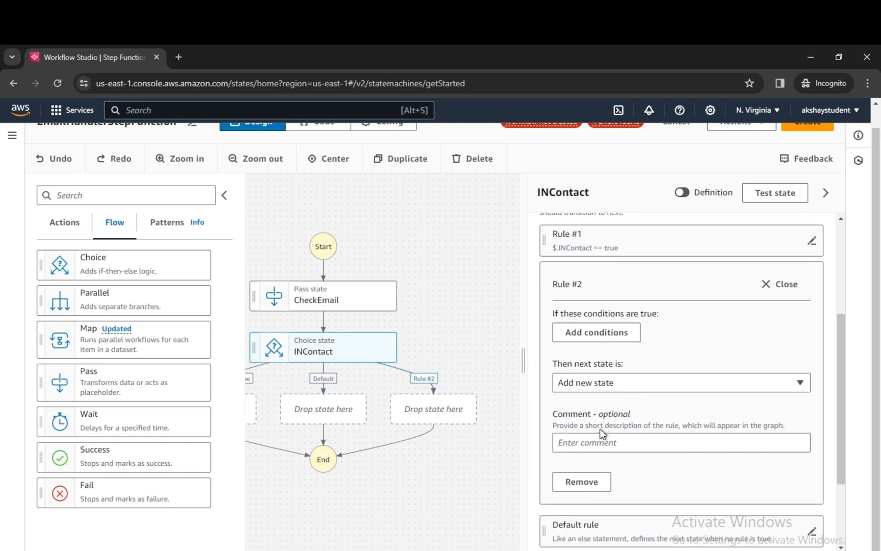
Set the condition of INContact's Rule #2 to variable $INContact is equal to the Boolean constant false and save it.
{"action": "left_click", "coordinate": [605, 333]}
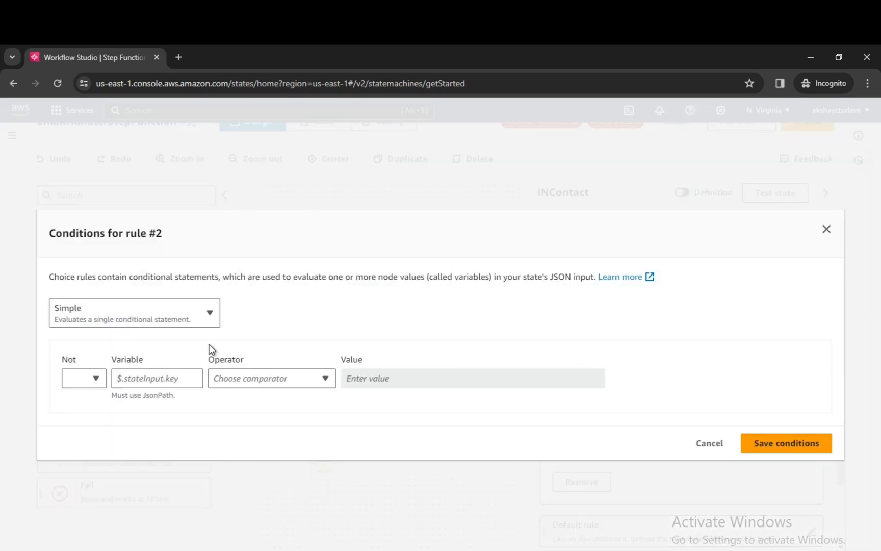
{"action": "left_click", "coordinate": [158, 386]}
{"action": "type", "text": "$INContact"}
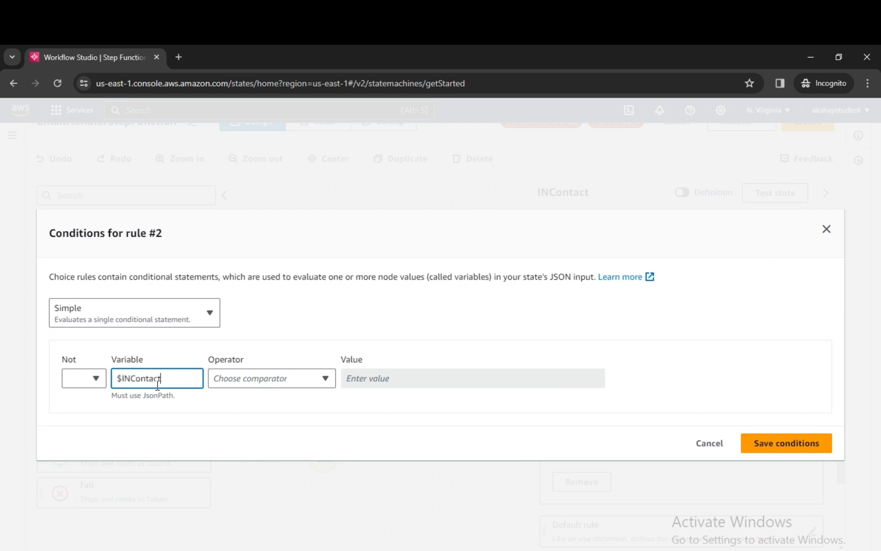
{"action": "left_click", "coordinate": [234, 384]}
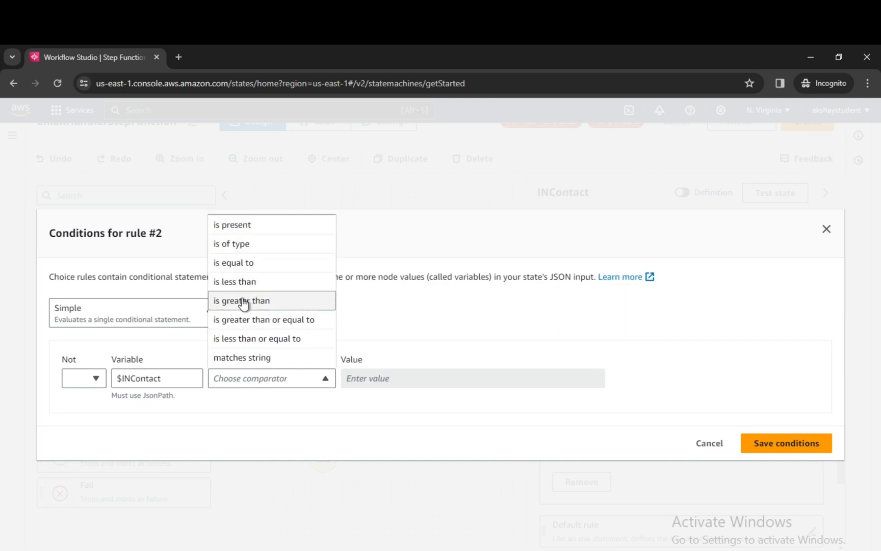
{"action": "left_click", "coordinate": [234, 263]}
{"action": "left_click", "coordinate": [391, 382]}
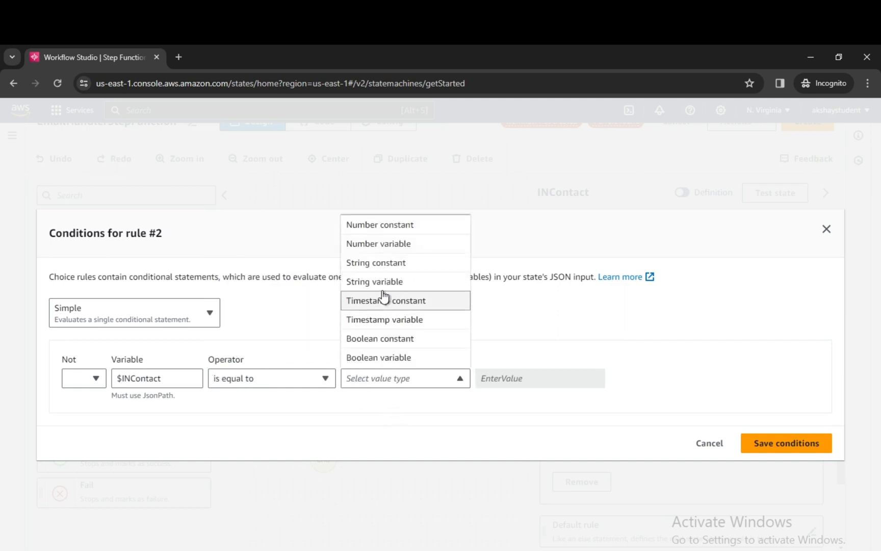
{"action": "left_click", "coordinate": [379, 344]}
{"action": "left_click", "coordinate": [519, 386]}
{"action": "left_click", "coordinate": [507, 415]}
{"action": "left_click", "coordinate": [822, 444]}
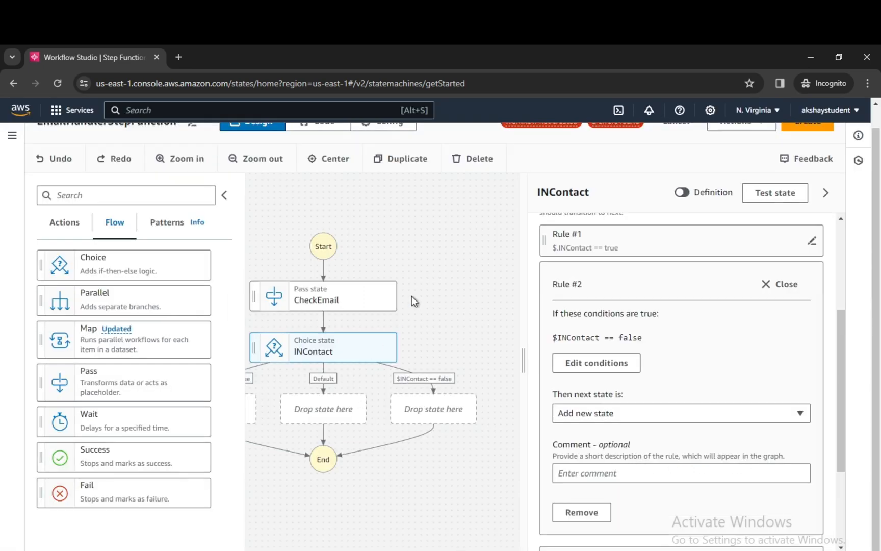
Examine INContact's branches and choice rules, including the default rule, and its input and output filter options.
{"action": "left_click_drag", "start_coordinate": [411, 296], "coordinate": [472, 293]}
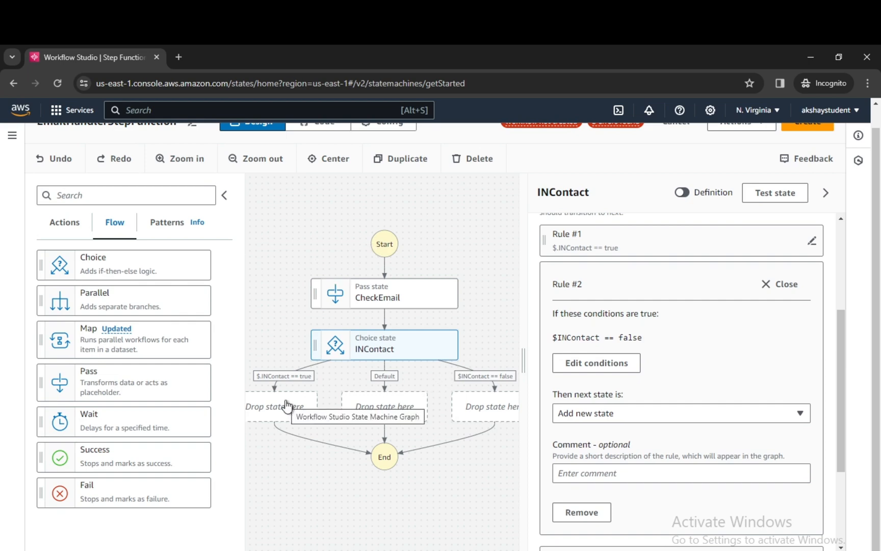
{"action": "scroll", "coordinate": [663, 443], "scroll_direction": "up", "scroll_amount": 4}
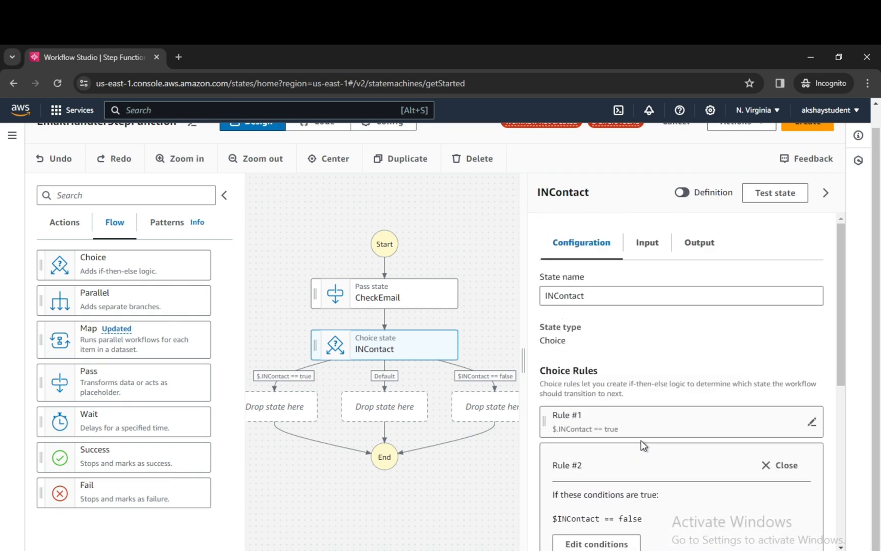
{"action": "scroll", "coordinate": [641, 440], "scroll_direction": "up", "scroll_amount": 2}
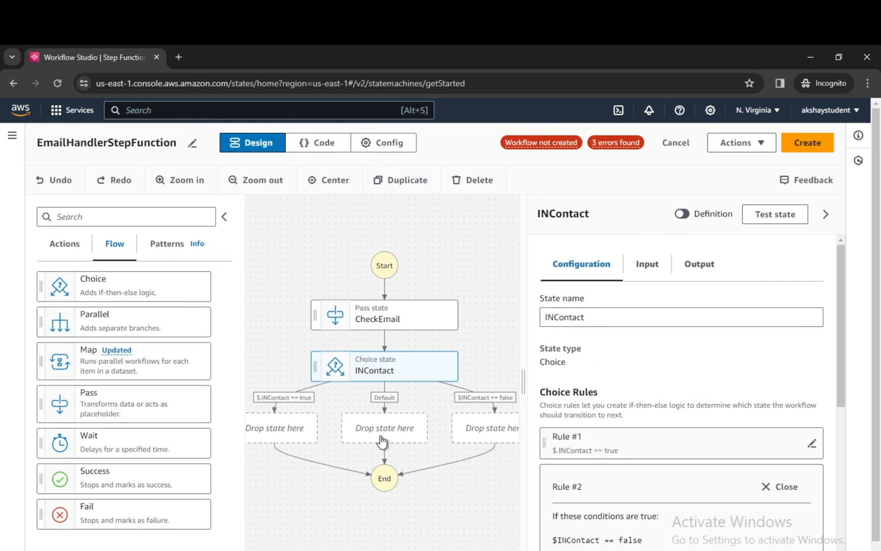
{"action": "left_click", "coordinate": [282, 398]}
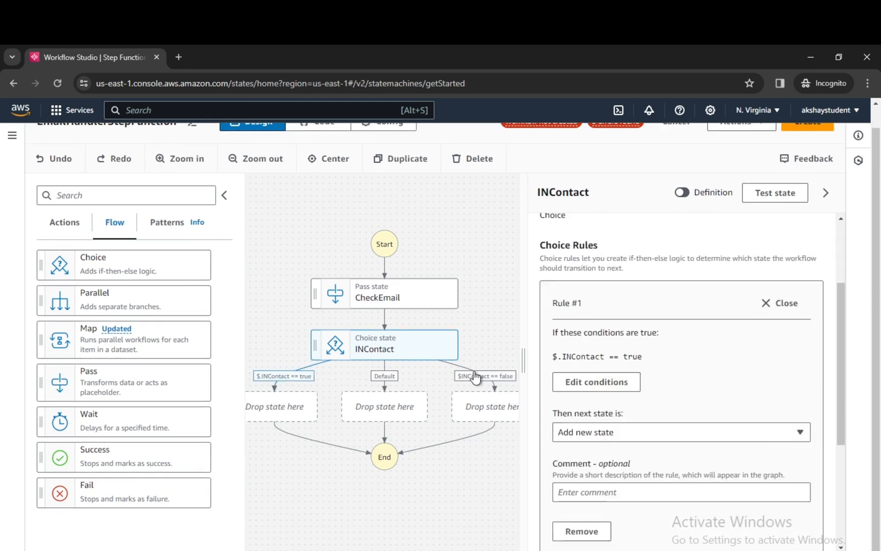
{"action": "scroll", "coordinate": [589, 370], "scroll_direction": "up", "scroll_amount": 5}
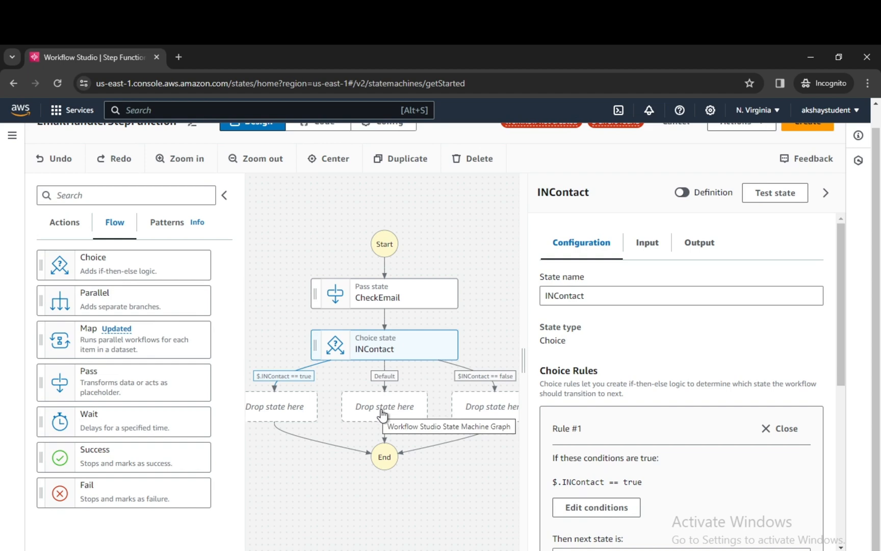
{"action": "scroll", "coordinate": [642, 422], "scroll_direction": "down", "scroll_amount": 1}
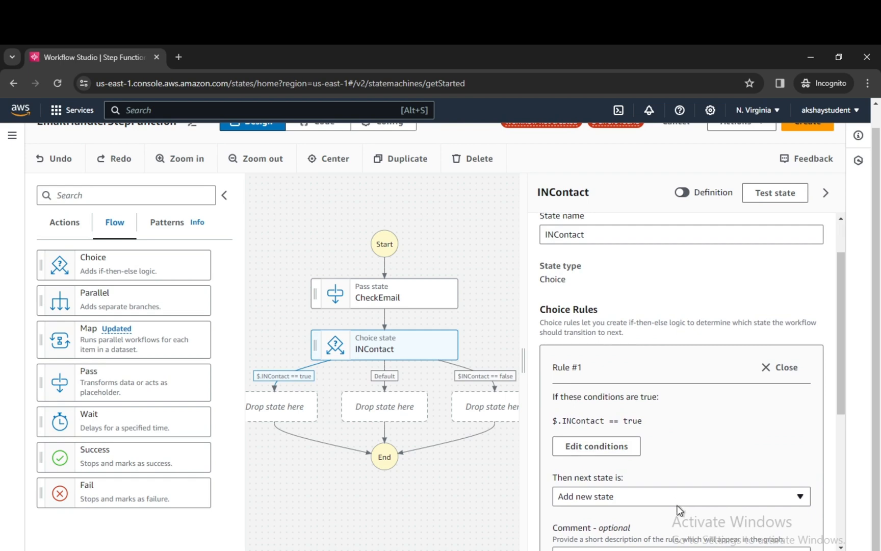
{"action": "scroll", "coordinate": [624, 458], "scroll_direction": "down", "scroll_amount": 1}
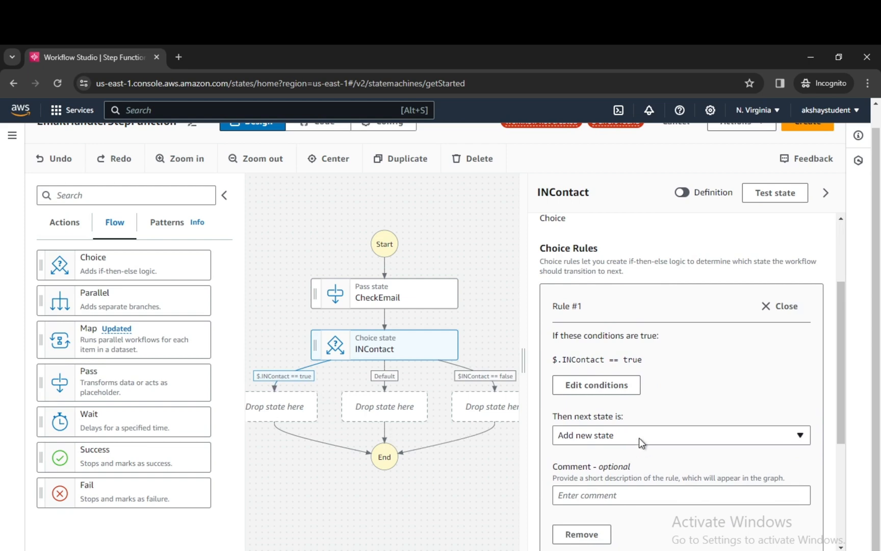
{"action": "scroll", "coordinate": [627, 487], "scroll_direction": "down", "scroll_amount": 2}
{"action": "scroll", "coordinate": [626, 484], "scroll_direction": "down", "scroll_amount": 2}
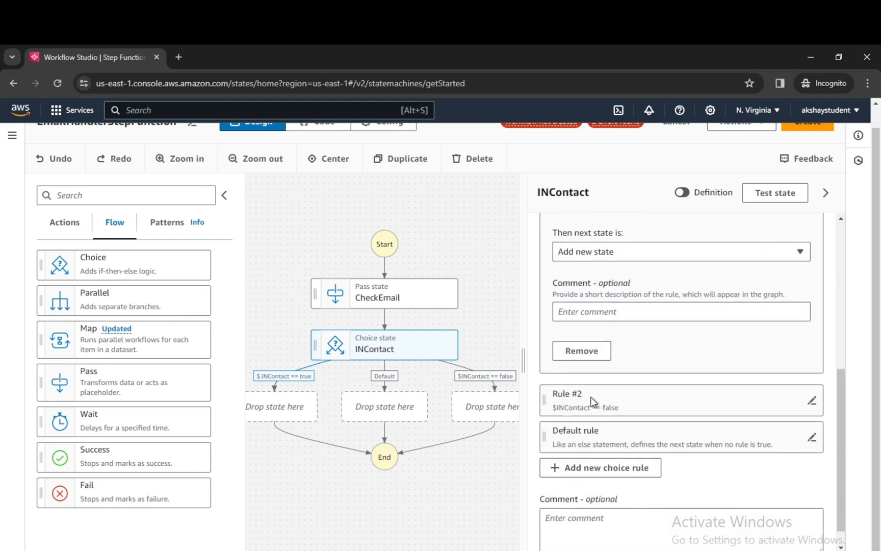
{"action": "scroll", "coordinate": [659, 505], "scroll_direction": "down", "scroll_amount": 1}
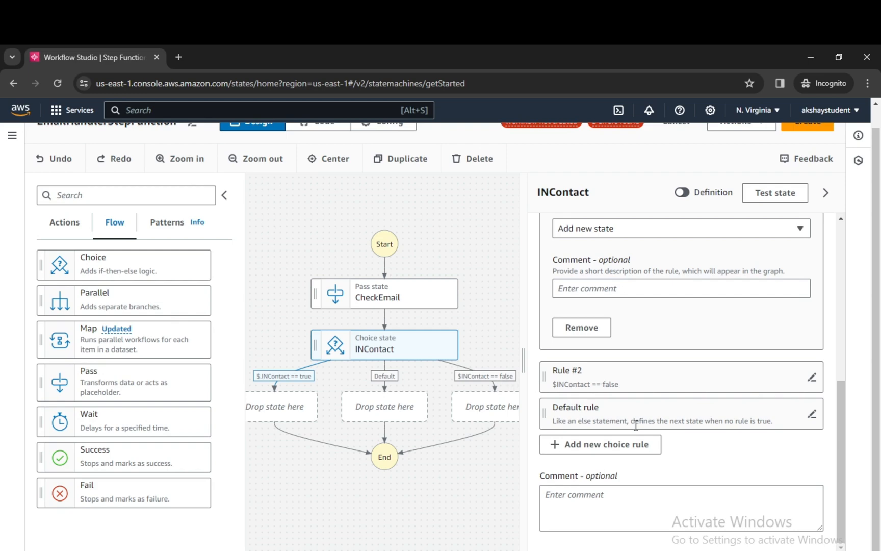
{"action": "scroll", "coordinate": [634, 427], "scroll_direction": "up", "scroll_amount": 6}
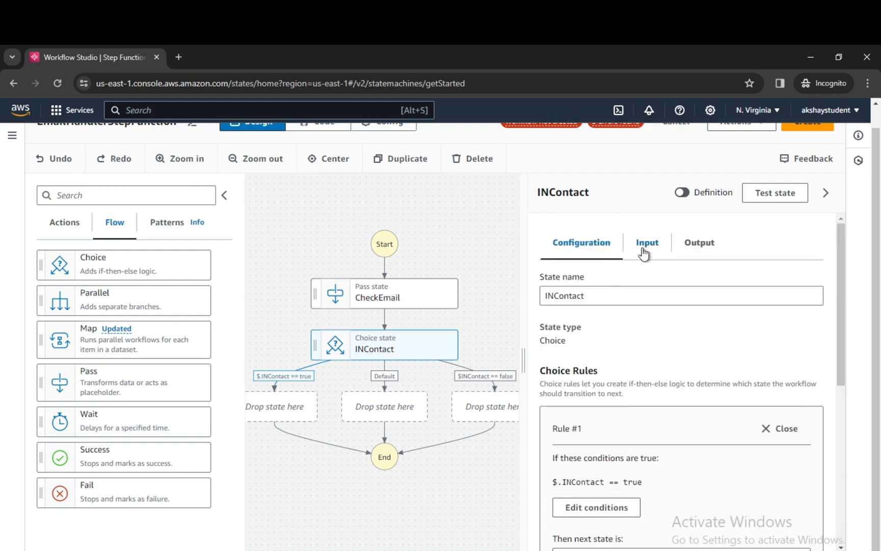
{"action": "left_click", "coordinate": [643, 250]}
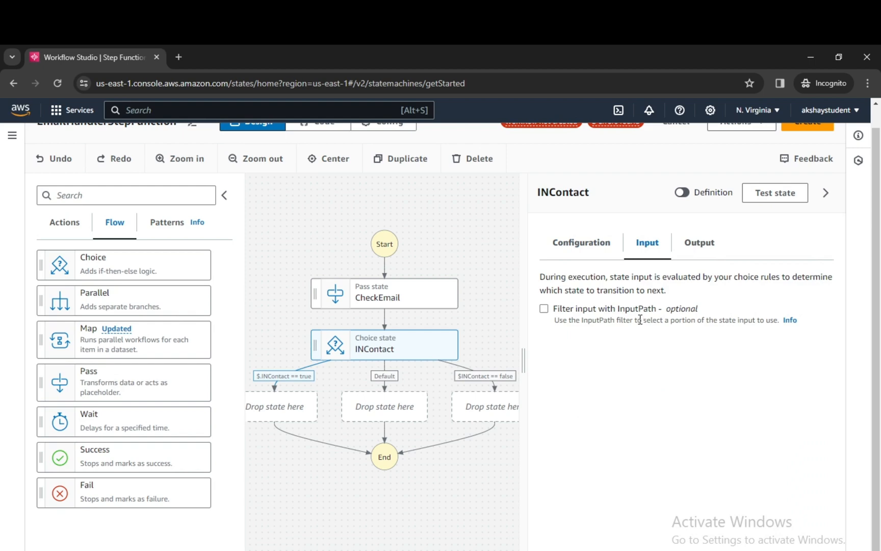
{"action": "left_click", "coordinate": [690, 259]}
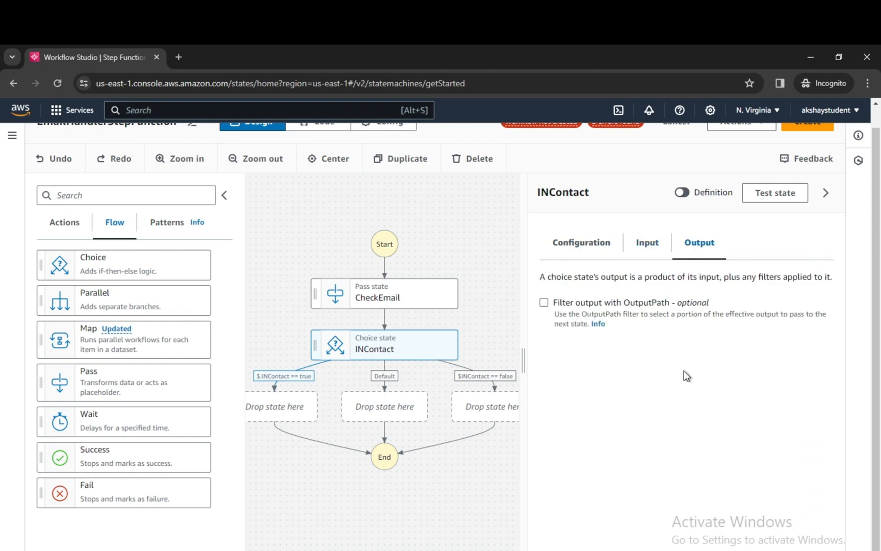
{"action": "left_click", "coordinate": [611, 252]}
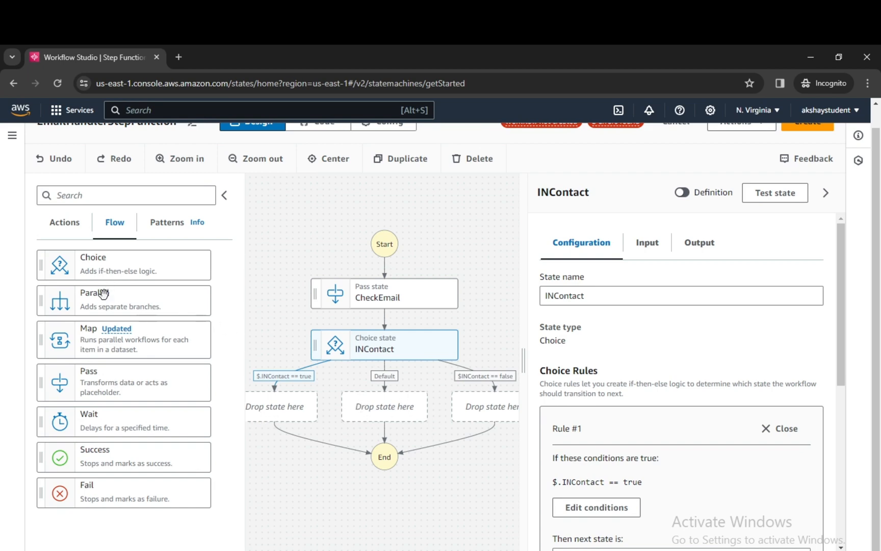
Add a Pass state to each of INContact's three branches: true, Default and false.
{"action": "left_click_drag", "start_coordinate": [114, 390], "coordinate": [262, 429]}
{"action": "left_click_drag", "start_coordinate": [119, 387], "coordinate": [443, 434]}
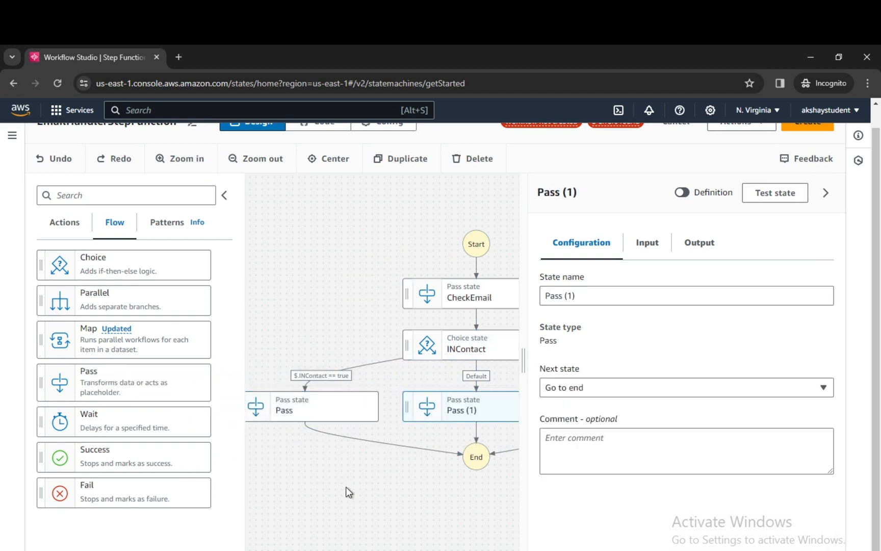
{"action": "left_click_drag", "start_coordinate": [346, 488], "coordinate": [279, 483]}
{"action": "left_click_drag", "start_coordinate": [360, 480], "coordinate": [266, 479]}
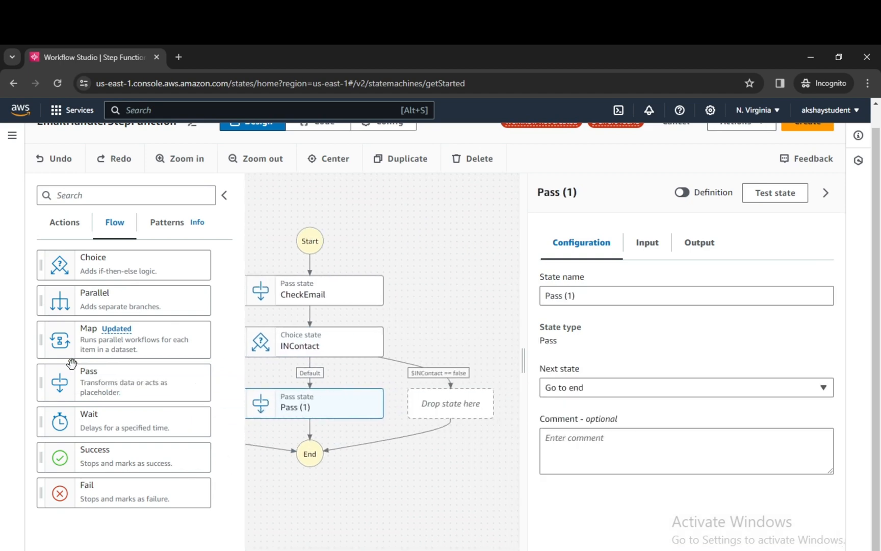
{"action": "left_click_drag", "start_coordinate": [84, 389], "coordinate": [443, 446]}
{"action": "left_click_drag", "start_coordinate": [385, 492], "coordinate": [602, 494]}
{"action": "mouse_move", "coordinate": [488, 509]}
{"action": "left_mouse_down"}
{"action": "mouse_move", "coordinate": [368, 498]}
{"action": "mouse_move", "coordinate": [385, 471]}
{"action": "left_mouse_up"}
Check the draw.io flowchart and rename the Pass state on INContact's true branch as Read Email.
{"action": "key", "text": "alt+Tab"}
{"action": "key", "text": "alt+Tab"}
{"action": "left_click", "coordinate": [287, 414]}
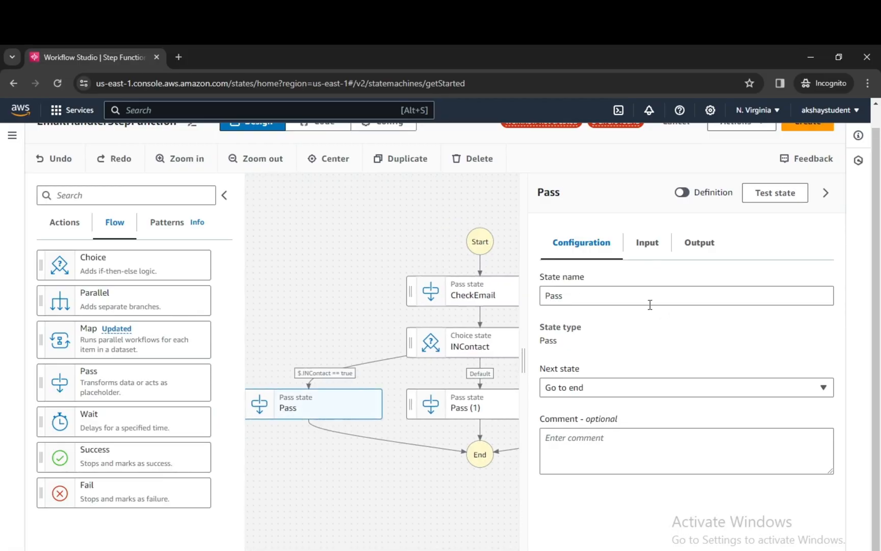
{"action": "left_click", "coordinate": [610, 294]}
{"action": "key", "text": "ctrl+a"}
{"action": "type", "text": "Read Ema"}
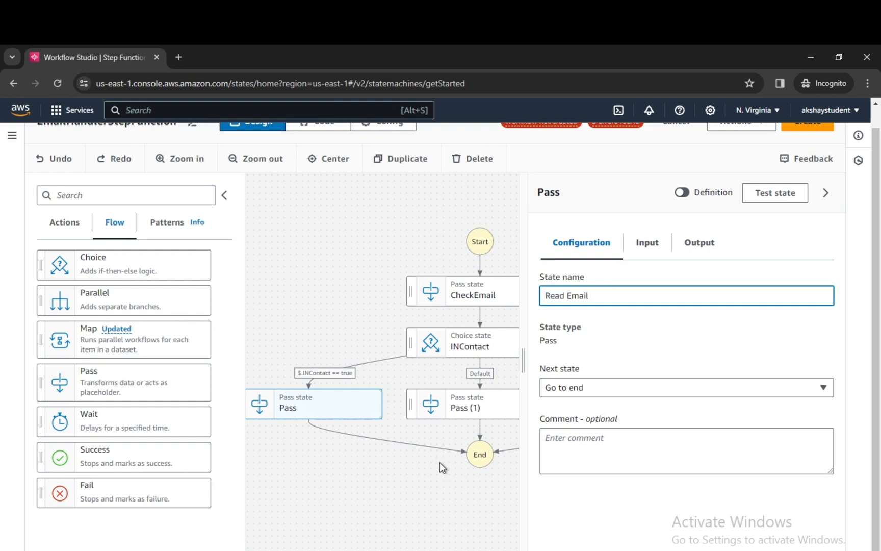
Check the flowchart again and rename the Pass state on INContact's Default branch as Do Nothing.
{"action": "key", "text": "alt+Tab"}
{"action": "key", "text": "alt+Tab"}
{"action": "left_click", "coordinate": [462, 412]}
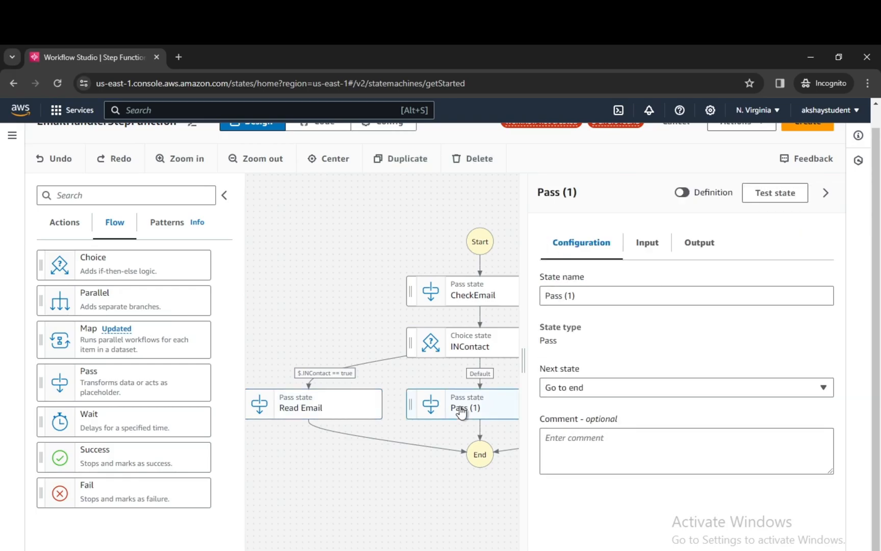
{"action": "left_click_drag", "start_coordinate": [587, 296], "coordinate": [538, 301]}
{"action": "type", "text": "Do Nothinbg"}
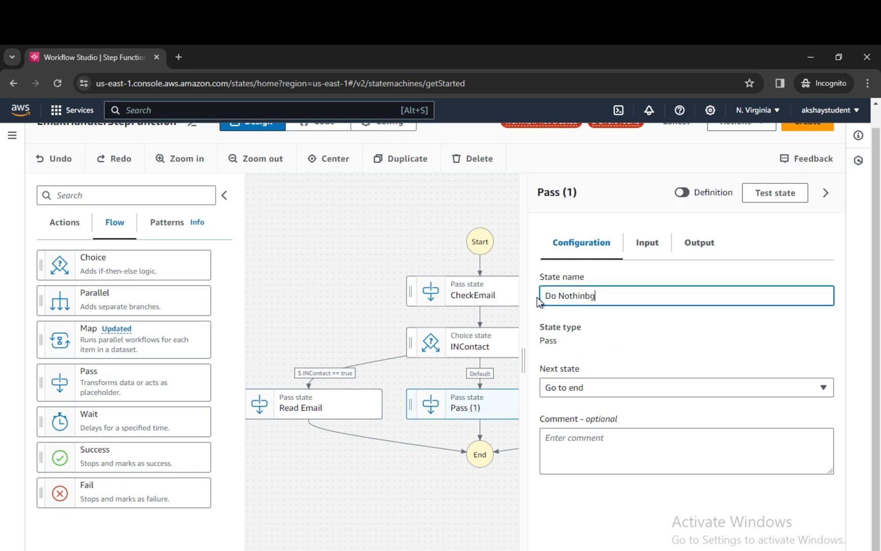
{"action": "key", "text": "BackSpace"}
{"action": "key", "text": "BackSpace"}
{"action": "type", "text": "g"}
{"action": "left_click", "coordinate": [397, 523]}
Check the No branch in the draw.io flowchart and rename the Pass state on INContact's false branch as Read The Content.
{"action": "key", "text": "alt+Tab"}
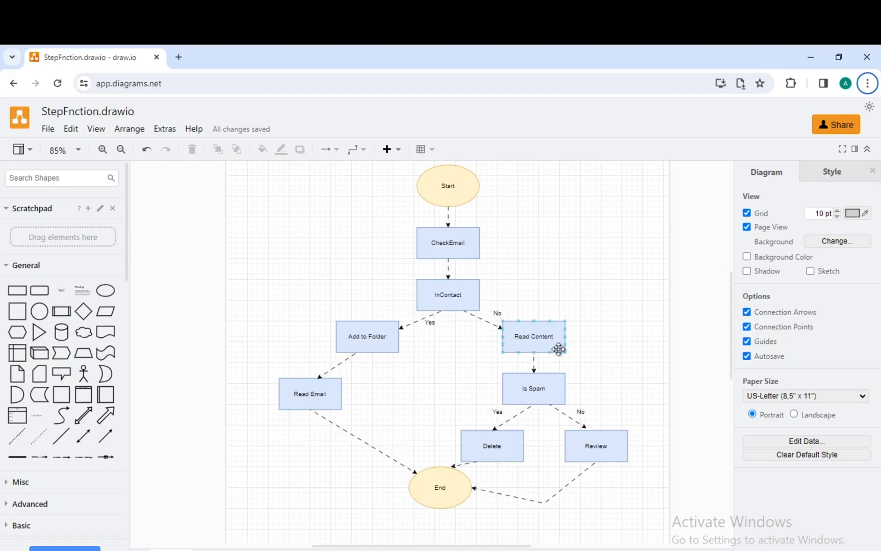
{"action": "key", "text": "alt+Tab"}
{"action": "left_click_drag", "start_coordinate": [403, 511], "coordinate": [246, 498]}
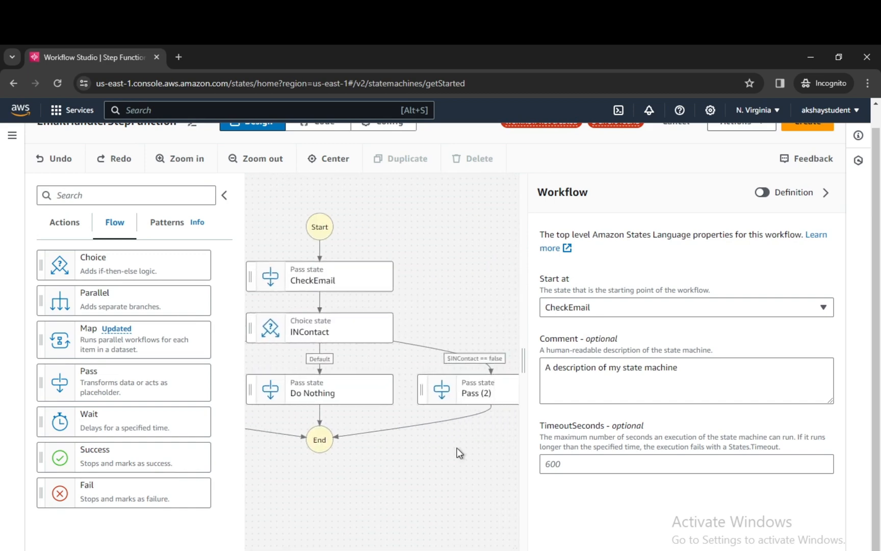
{"action": "left_click", "coordinate": [487, 396]}
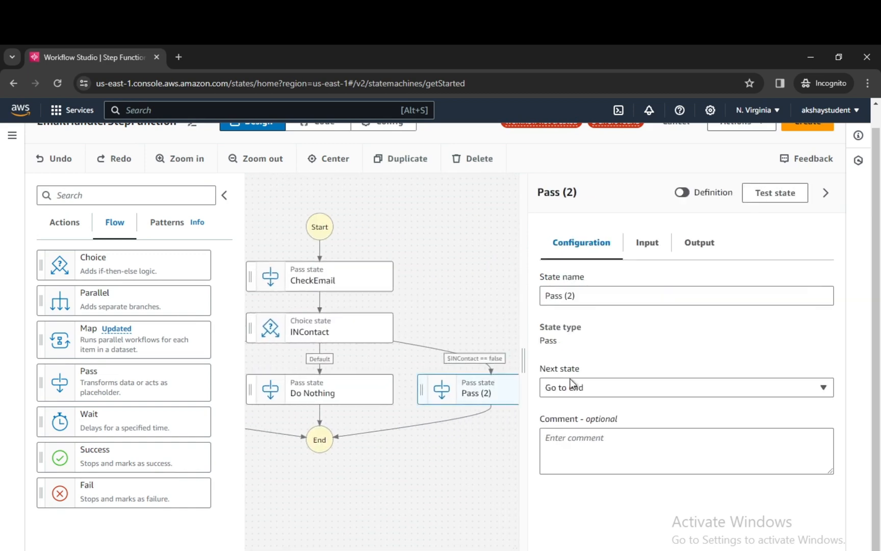
{"action": "left_click_drag", "start_coordinate": [598, 297], "coordinate": [495, 300]}
{"action": "key", "text": "ctrl+a"}
{"action": "type", "text": "Read The Content"}
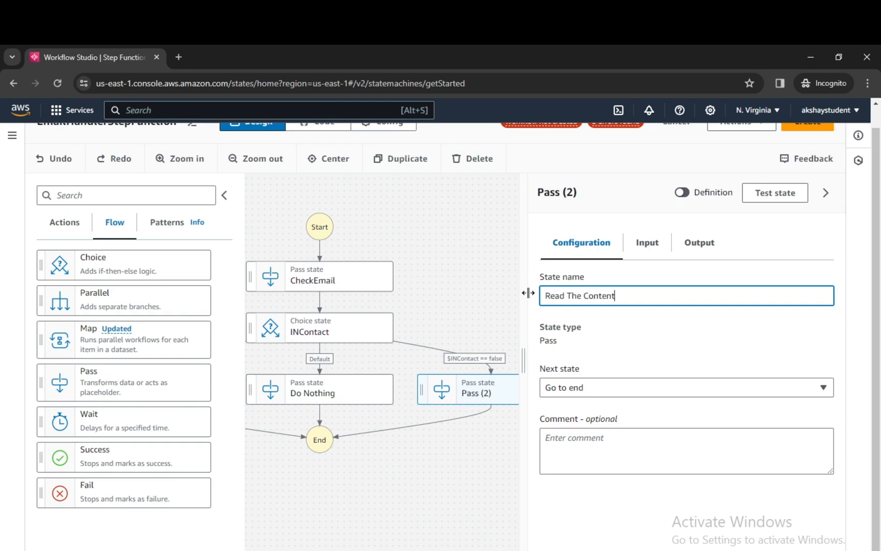
{"action": "left_click_drag", "start_coordinate": [445, 496], "coordinate": [527, 498]}
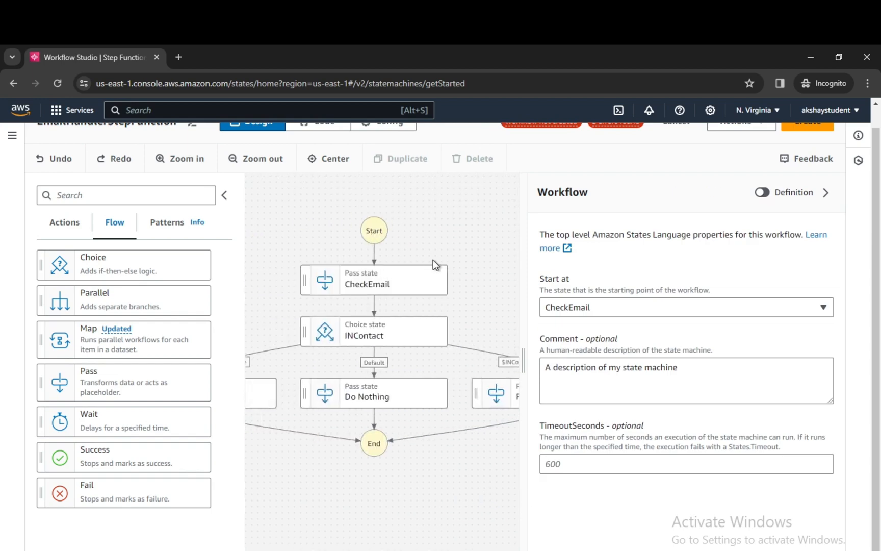
{"action": "scroll", "coordinate": [433, 263], "scroll_direction": "up", "scroll_amount": 1}
{"action": "scroll", "coordinate": [433, 260], "scroll_direction": "up", "scroll_amount": 1}
{"action": "left_click_drag", "start_coordinate": [384, 395], "coordinate": [384, 315]}
{"action": "left_click_drag", "start_coordinate": [383, 279], "coordinate": [393, 288]}
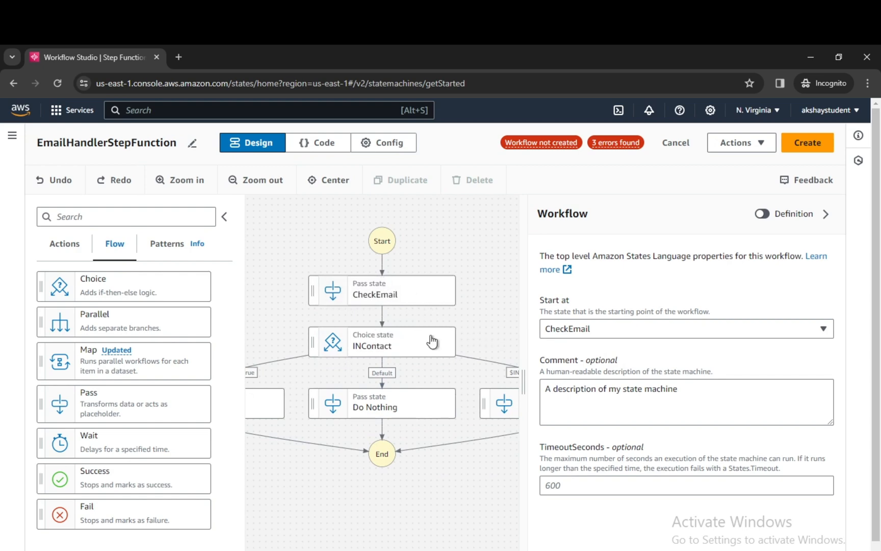
Show the workflow's read-only definition and examine the code of the CheckEmail state and INContact's true rule.
{"action": "left_click", "coordinate": [761, 214]}
{"action": "scroll", "coordinate": [679, 413], "scroll_direction": "down", "scroll_amount": 1}
{"action": "scroll", "coordinate": [679, 412], "scroll_direction": "up", "scroll_amount": 1}
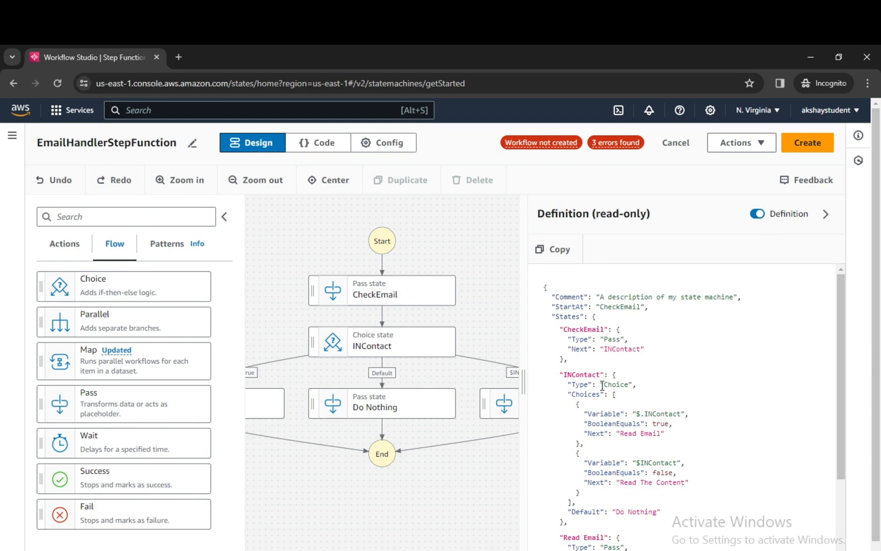
{"action": "left_click_drag", "start_coordinate": [563, 332], "coordinate": [580, 349]}
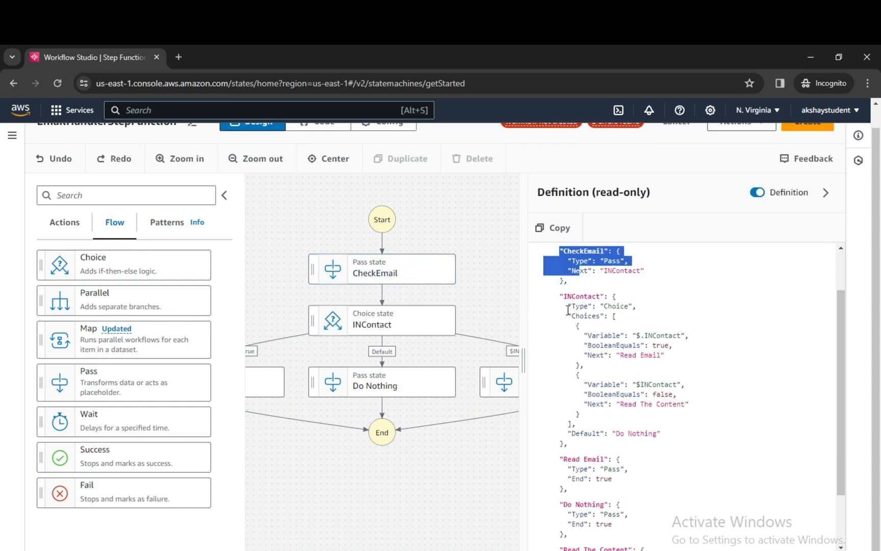
{"action": "left_click_drag", "start_coordinate": [560, 300], "coordinate": [594, 344]}
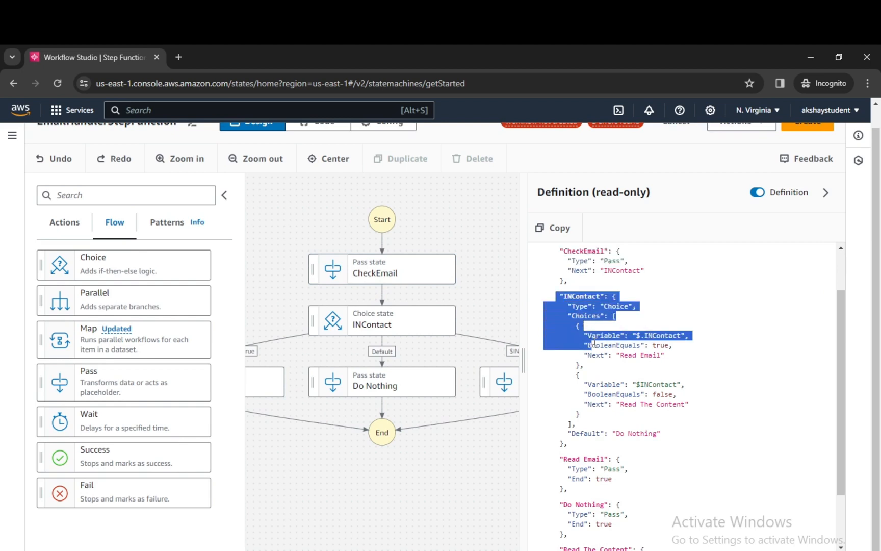
{"action": "left_click", "coordinate": [611, 302]}
{"action": "left_click_drag", "start_coordinate": [583, 289], "coordinate": [693, 294]}
{"action": "left_click", "coordinate": [611, 273]}
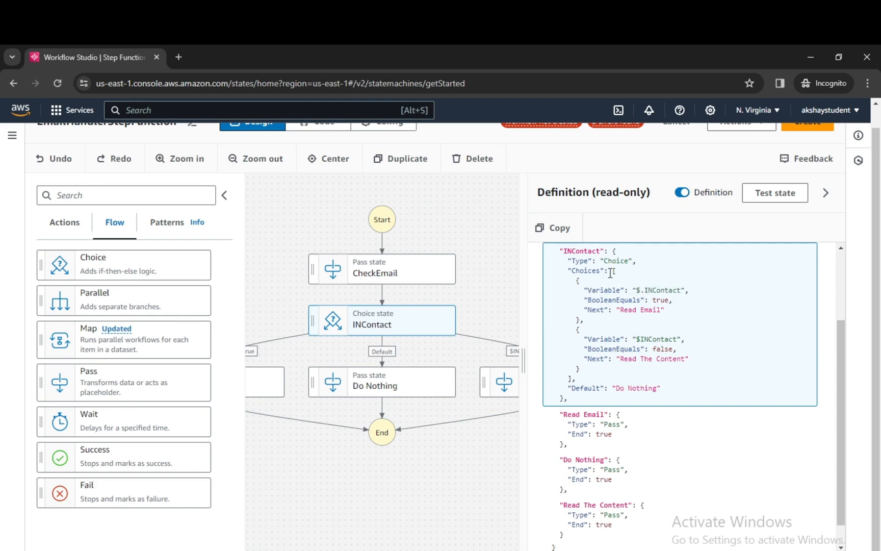
{"action": "left_click_drag", "start_coordinate": [582, 292], "coordinate": [682, 291]}
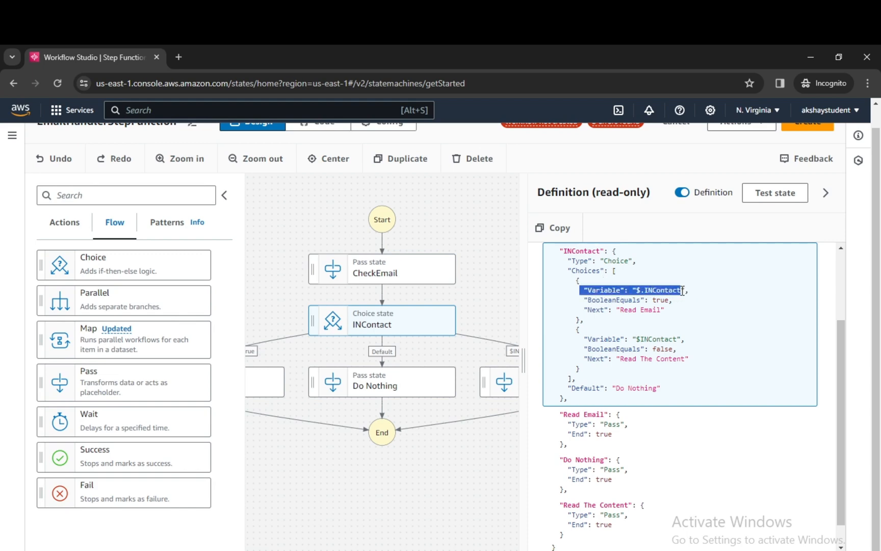
{"action": "left_click_drag", "start_coordinate": [561, 306], "coordinate": [665, 310]}
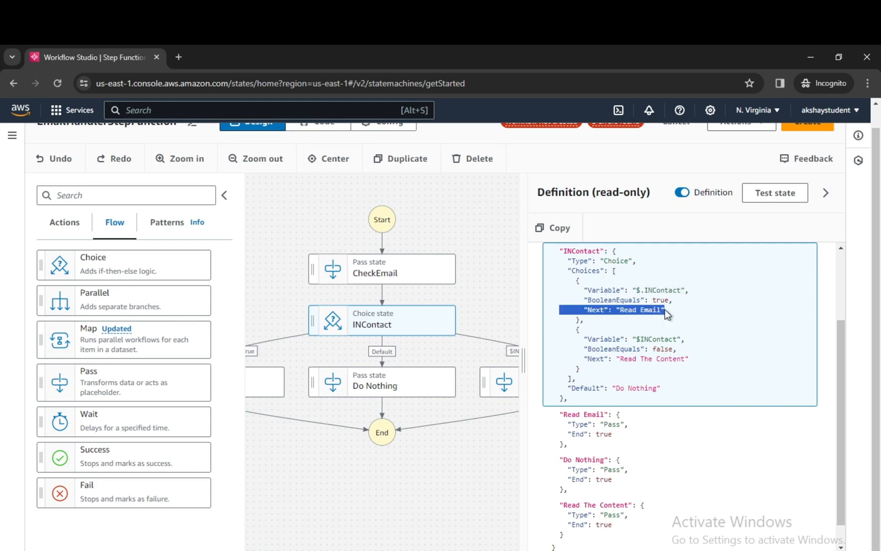
{"action": "left_click", "coordinate": [613, 319]}
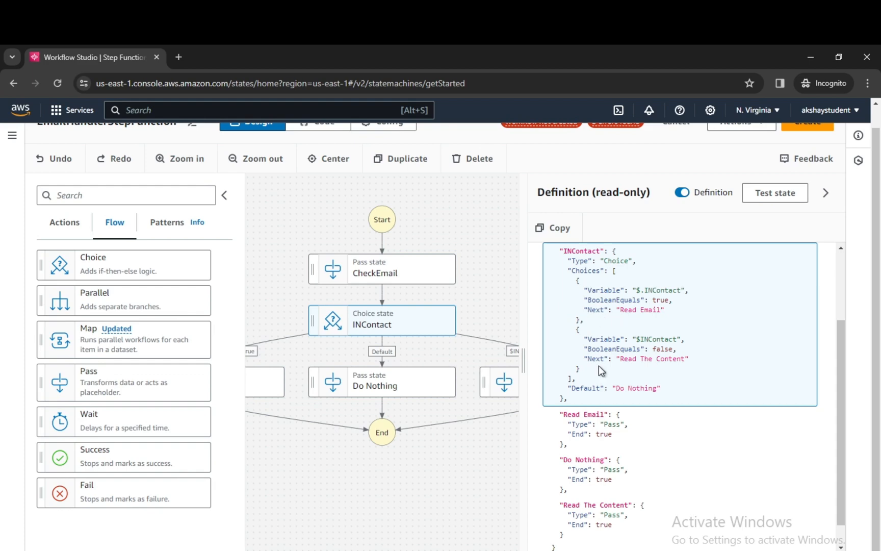
Examine INContact's false rule and the Read Email, Do Nothing and Read The Content states in the definition.
{"action": "left_click_drag", "start_coordinate": [582, 339], "coordinate": [696, 347]}
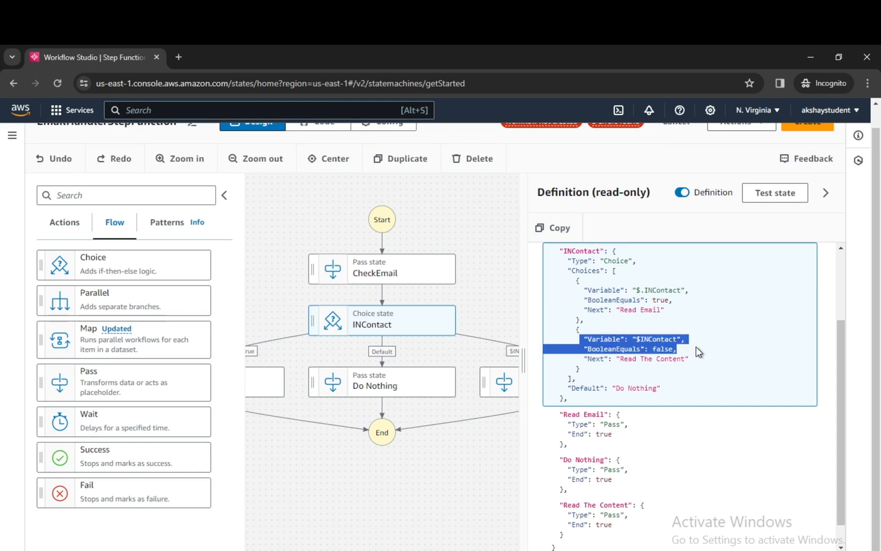
{"action": "left_click", "coordinate": [638, 367]}
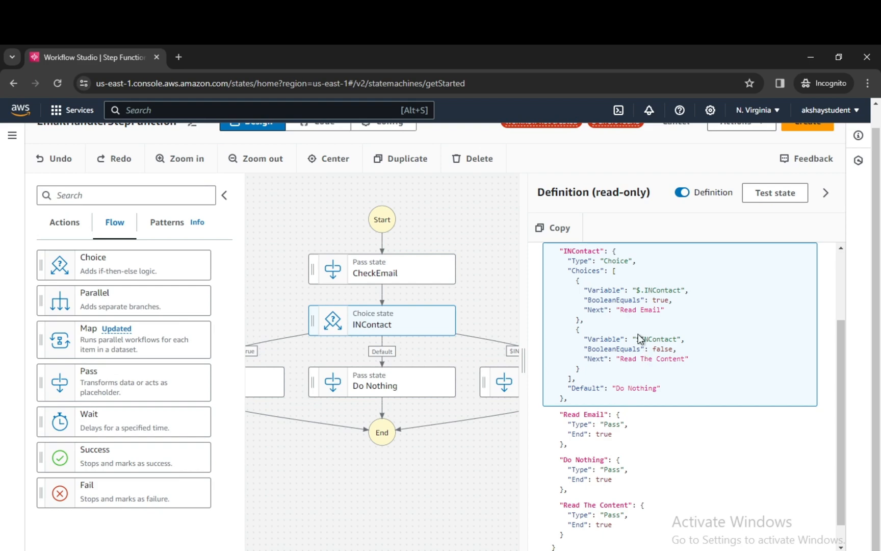
{"action": "left_click_drag", "start_coordinate": [584, 349], "coordinate": [650, 349]}
{"action": "left_click_drag", "start_coordinate": [584, 359], "coordinate": [689, 358]}
{"action": "left_click", "coordinate": [625, 419]}
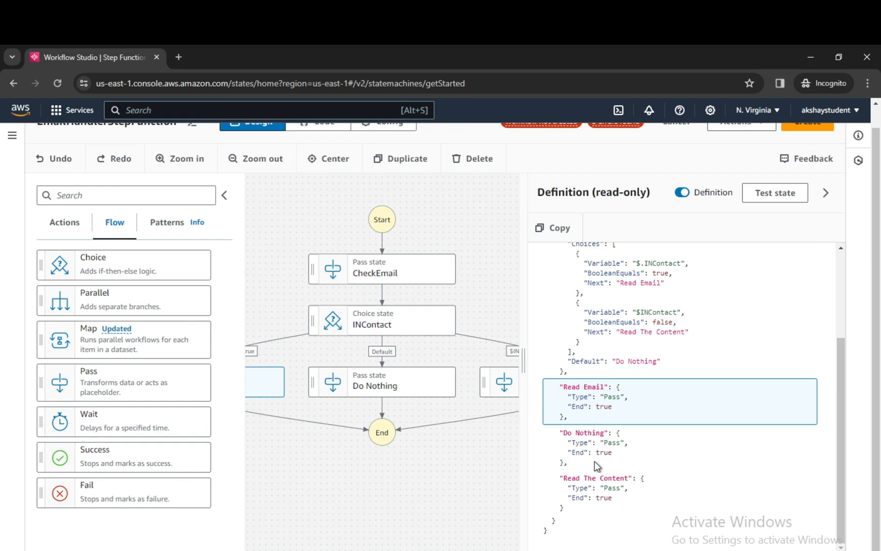
{"action": "left_click", "coordinate": [594, 442]}
{"action": "left_click", "coordinate": [599, 484]}
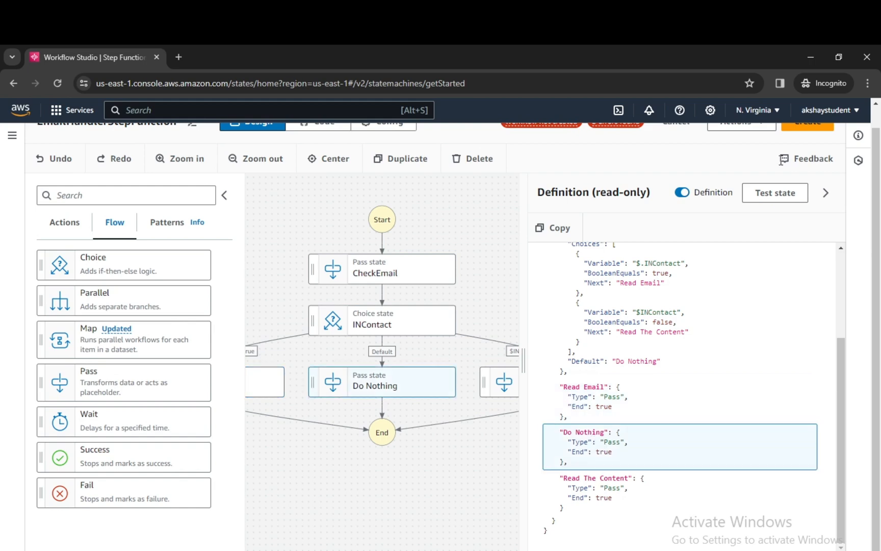
Correct the variable in the condition of INContact's rule #2 to $.INContact and save the condition.
{"action": "left_click", "coordinate": [482, 395]}
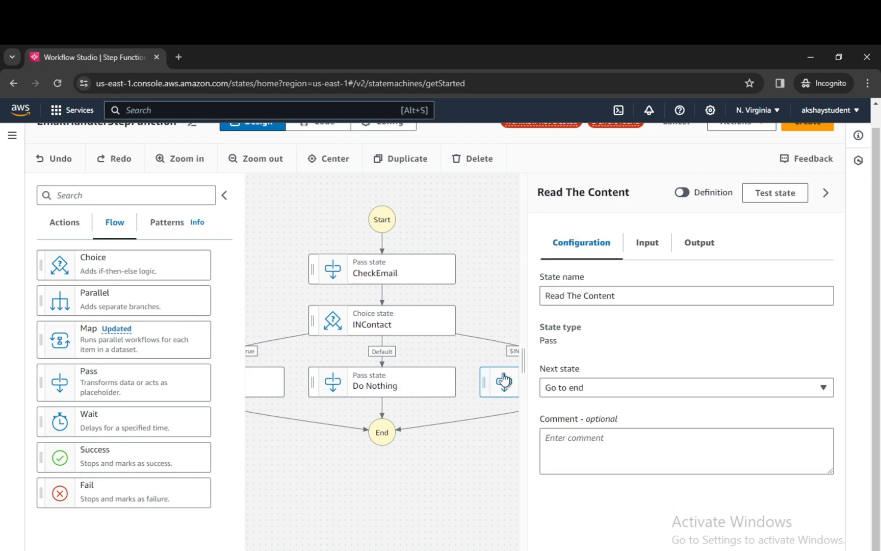
{"action": "left_click", "coordinate": [507, 354]}
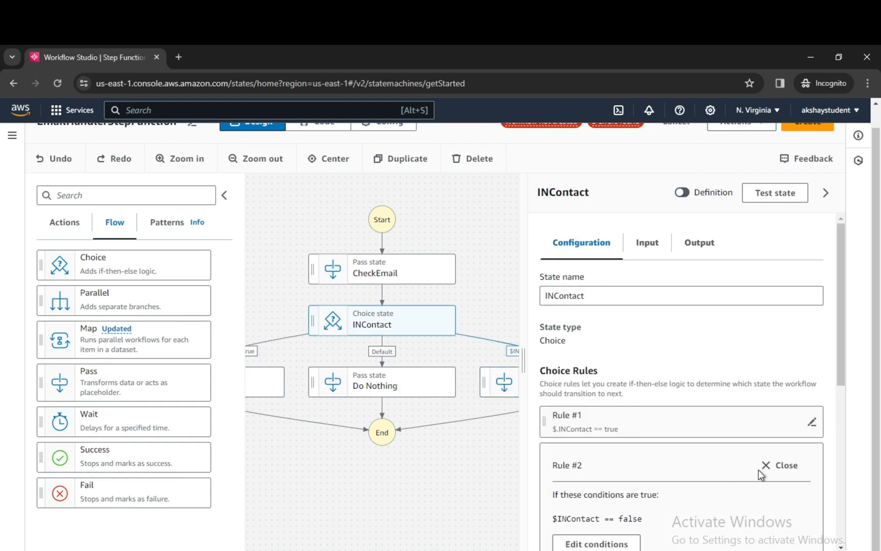
{"action": "scroll", "coordinate": [685, 496], "scroll_direction": "down", "scroll_amount": 2}
{"action": "left_click", "coordinate": [587, 483]}
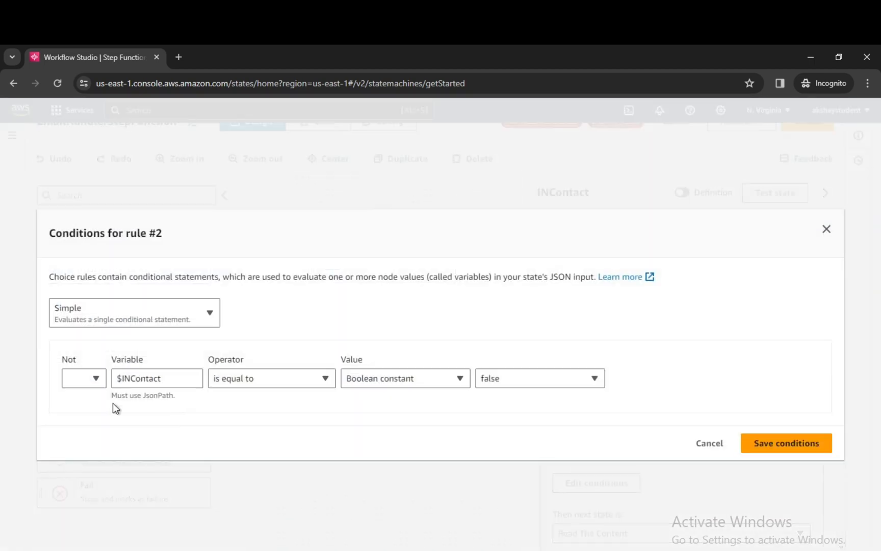
{"action": "left_click", "coordinate": [121, 378]}
{"action": "type", "text": "."}
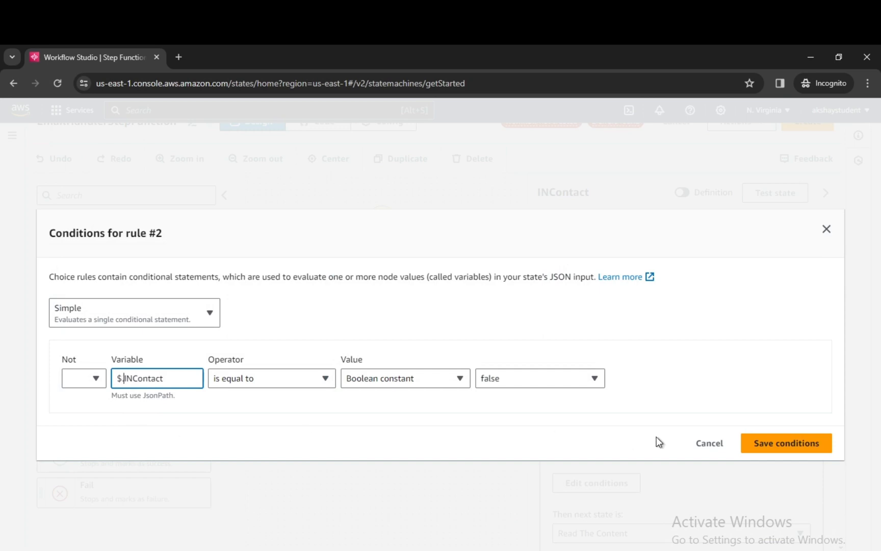
{"action": "left_click", "coordinate": [770, 443]}
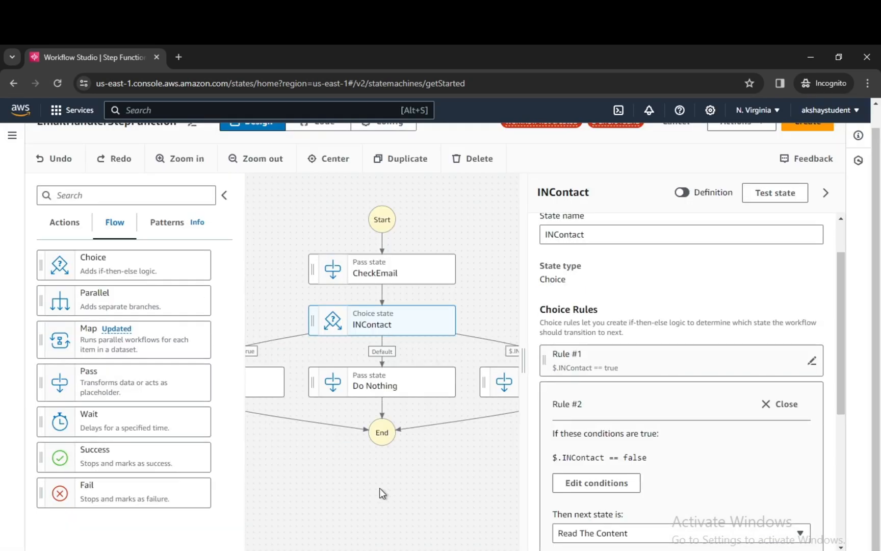
{"action": "scroll", "coordinate": [450, 402], "scroll_direction": "up", "scroll_amount": 1}
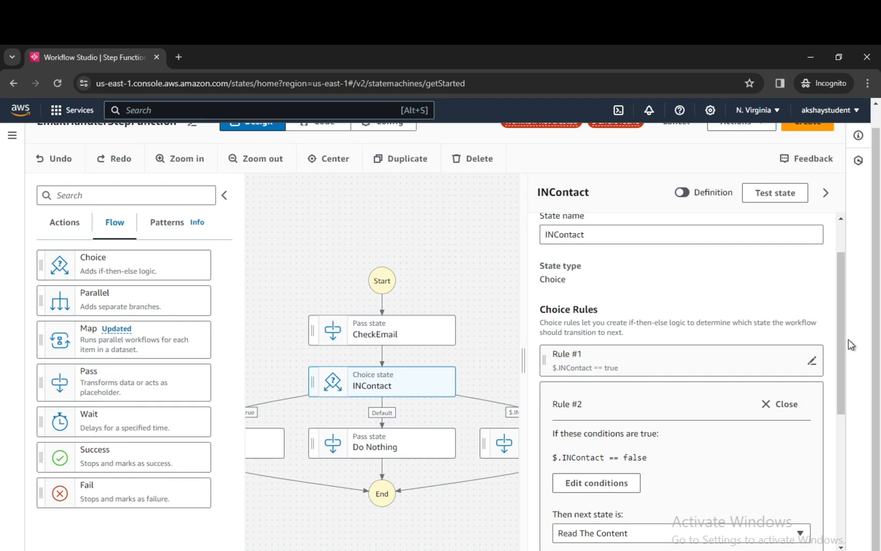
{"action": "scroll", "coordinate": [847, 345], "scroll_direction": "up", "scroll_amount": 1}
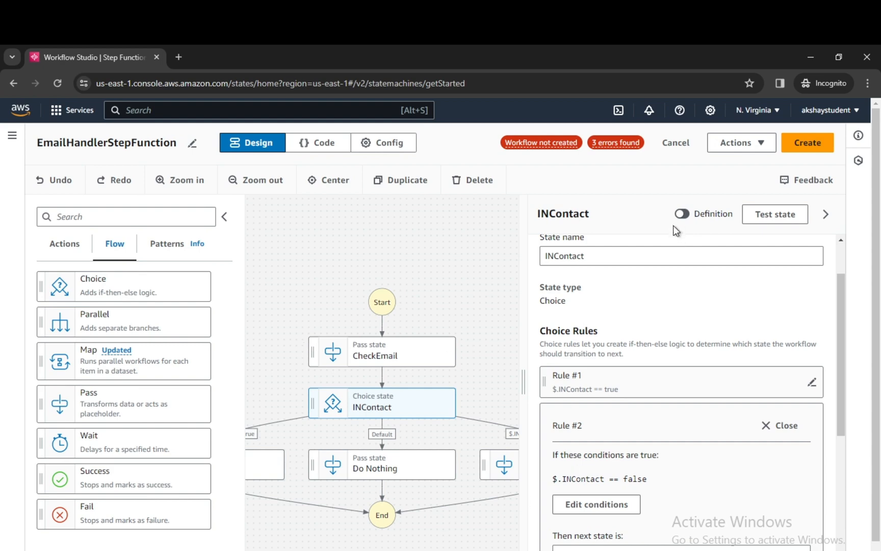
Look through the available state machine actions and zoom out to inspect the whole workflow graph, centered.
{"action": "left_click", "coordinate": [729, 146]}
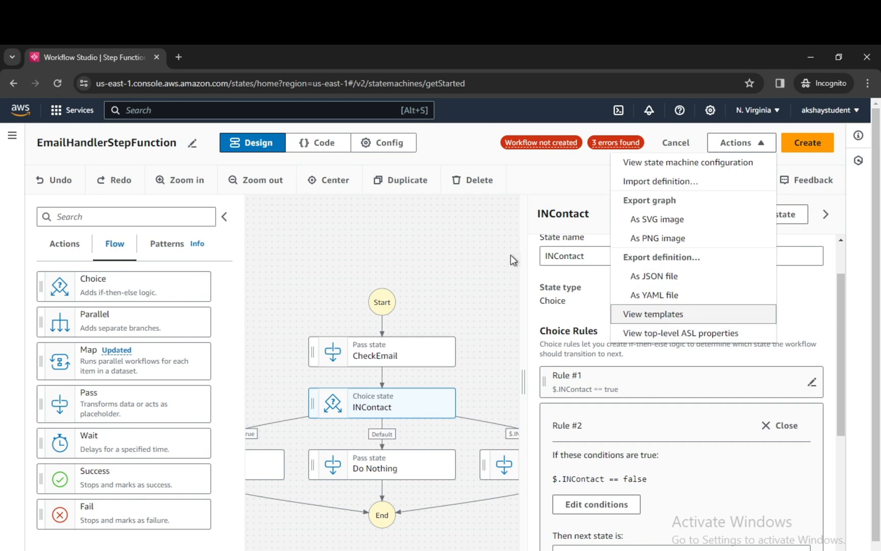
{"action": "left_click", "coordinate": [471, 269]}
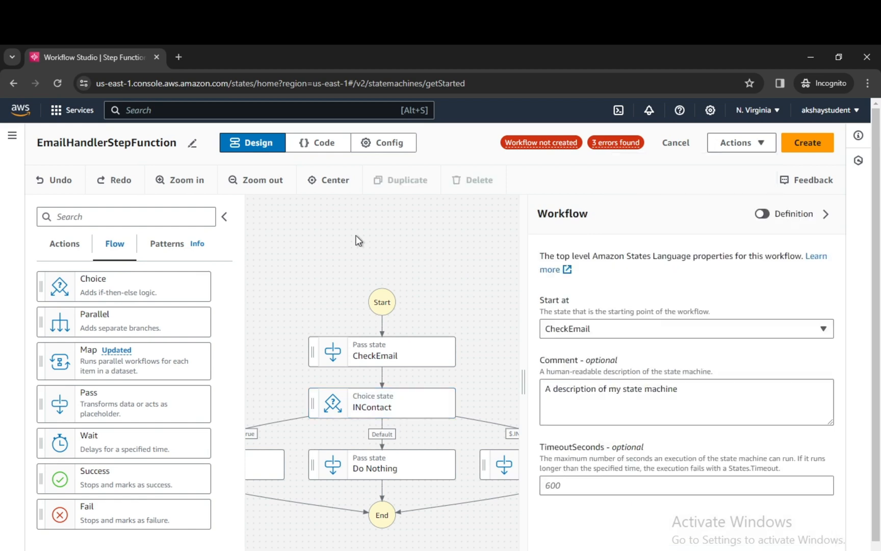
{"action": "left_click", "coordinate": [168, 181]}
{"action": "left_click", "coordinate": [254, 185]}
{"action": "left_click", "coordinate": [253, 183]}
{"action": "left_click", "coordinate": [312, 181]}
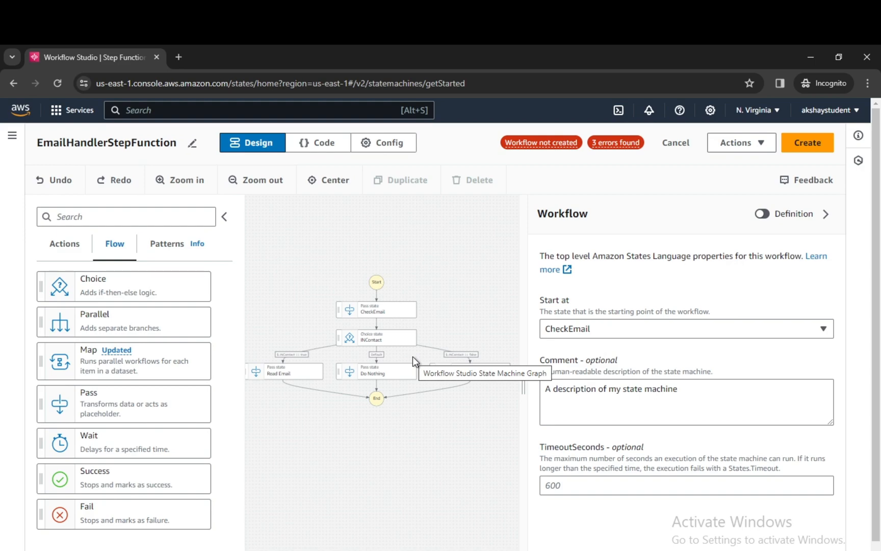
Create the EmailHandlerStepFunction state machine, checking the listed StartAt error and saving anyway.
{"action": "left_click", "coordinate": [807, 142]}
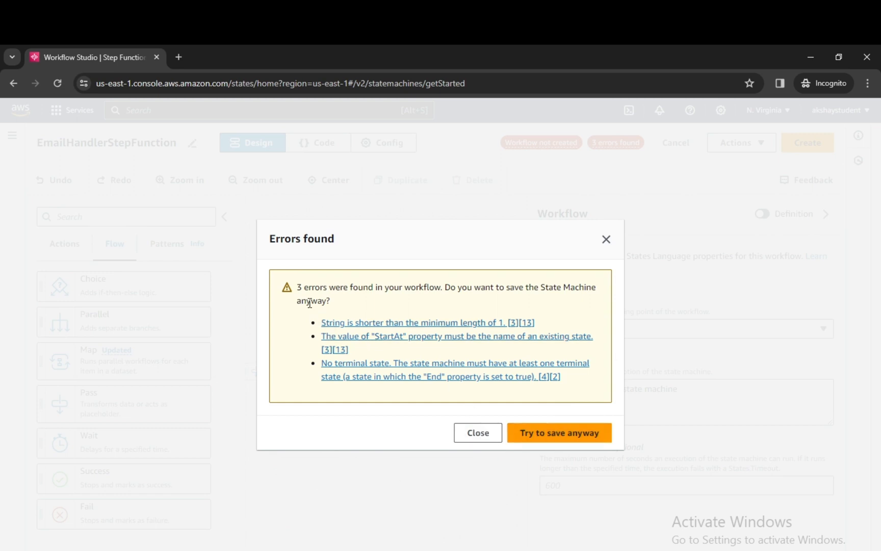
{"action": "left_click_drag", "start_coordinate": [297, 287], "coordinate": [368, 288]}
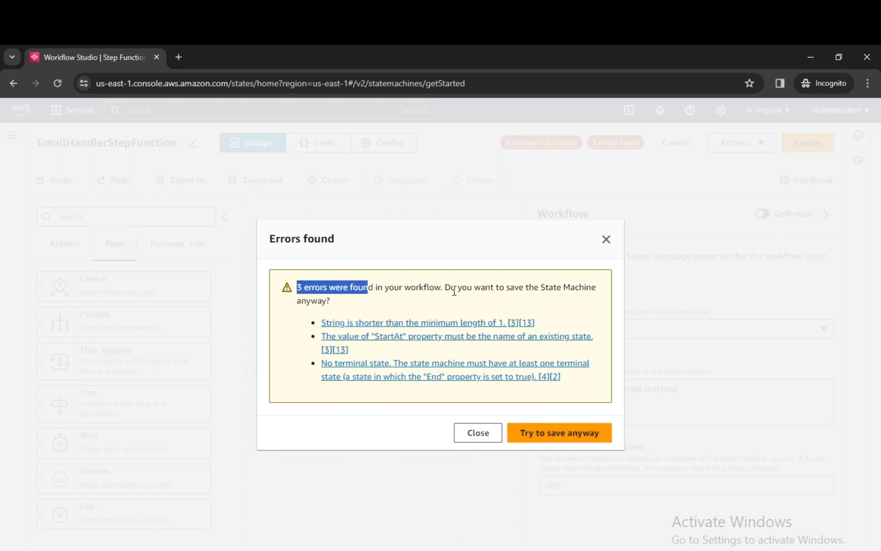
{"action": "left_click_drag", "start_coordinate": [451, 288], "coordinate": [526, 289]}
{"action": "left_click", "coordinate": [408, 330]}
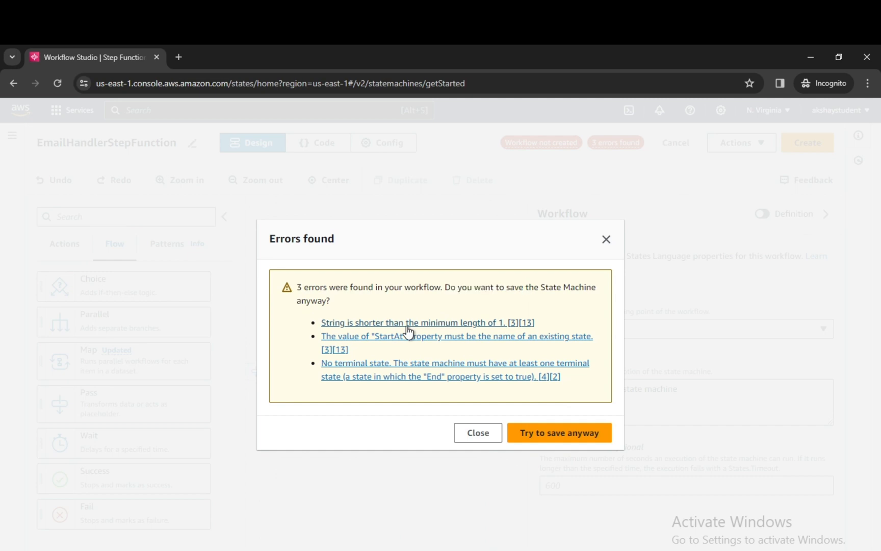
{"action": "left_click", "coordinate": [413, 336]}
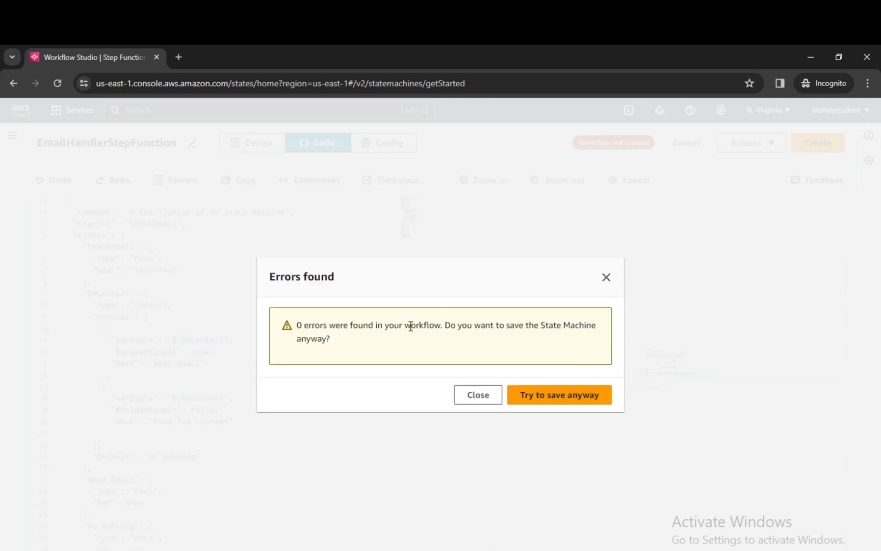
{"action": "left_click", "coordinate": [522, 403]}
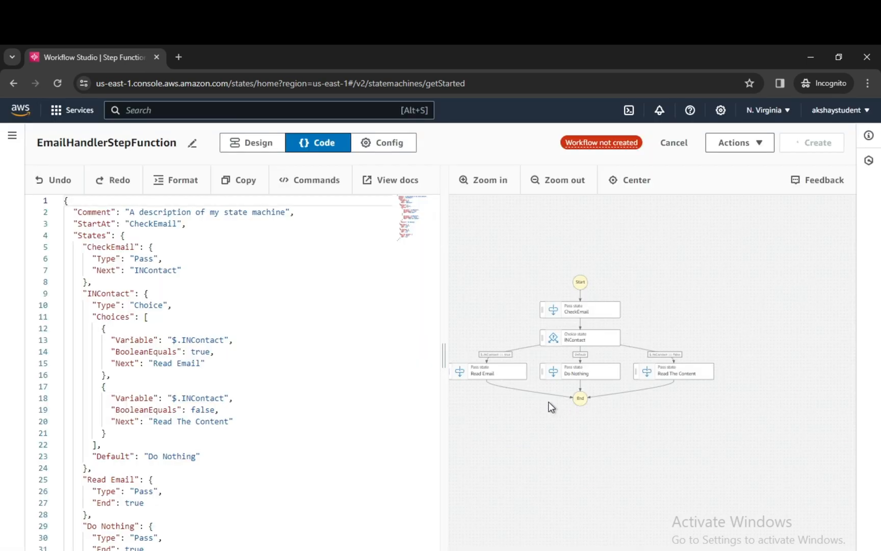
{"action": "left_click", "coordinate": [832, 144]}
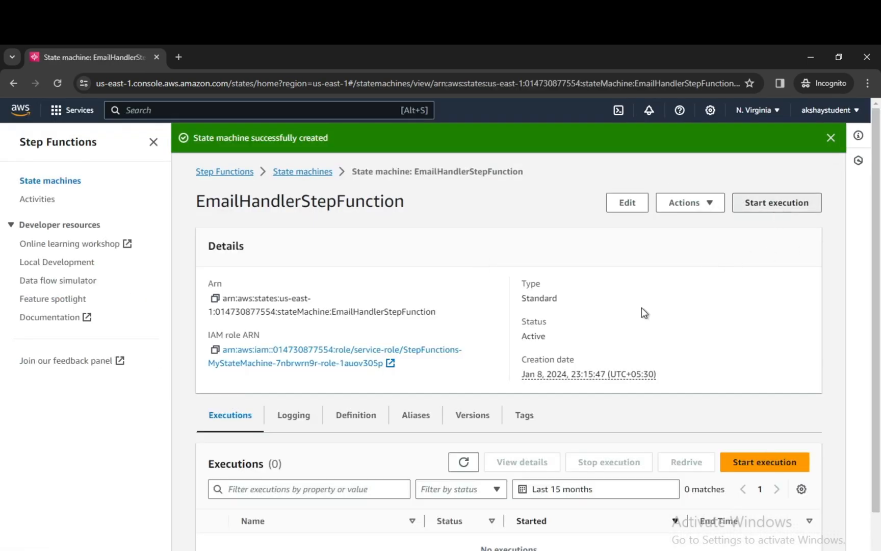
Start an execution of EmailHandlerStepFunction with the default input and examine its status and graph.
{"action": "left_click", "coordinate": [778, 209]}
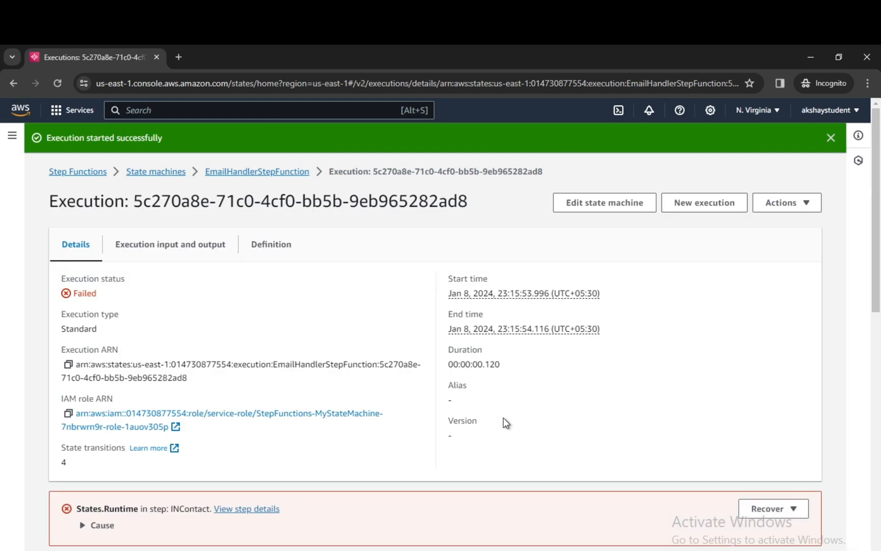
{"action": "scroll", "coordinate": [300, 427], "scroll_direction": "down", "scroll_amount": 1}
{"action": "scroll", "coordinate": [299, 425], "scroll_direction": "down", "scroll_amount": 2}
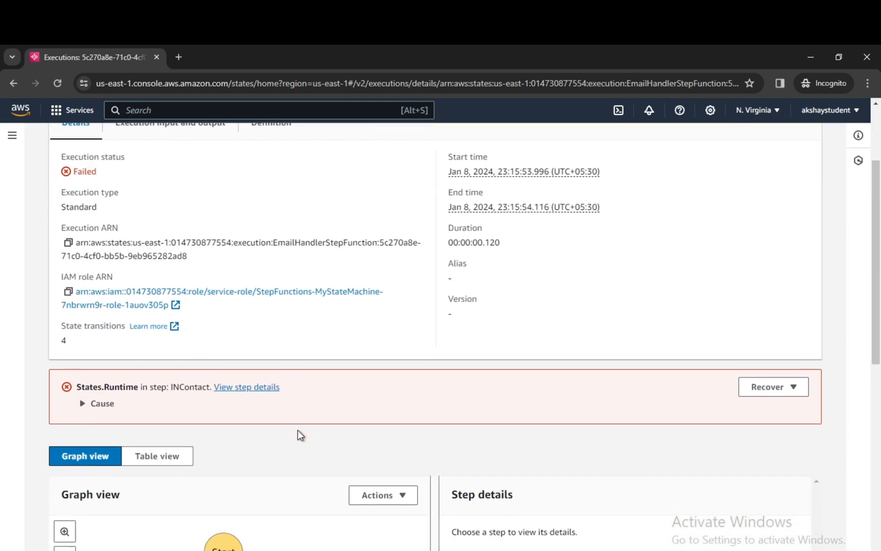
{"action": "scroll", "coordinate": [294, 435], "scroll_direction": "down", "scroll_amount": 5}
{"action": "scroll", "coordinate": [292, 436], "scroll_direction": "up", "scroll_amount": 5}
{"action": "scroll", "coordinate": [292, 437], "scroll_direction": "down", "scroll_amount": 4}
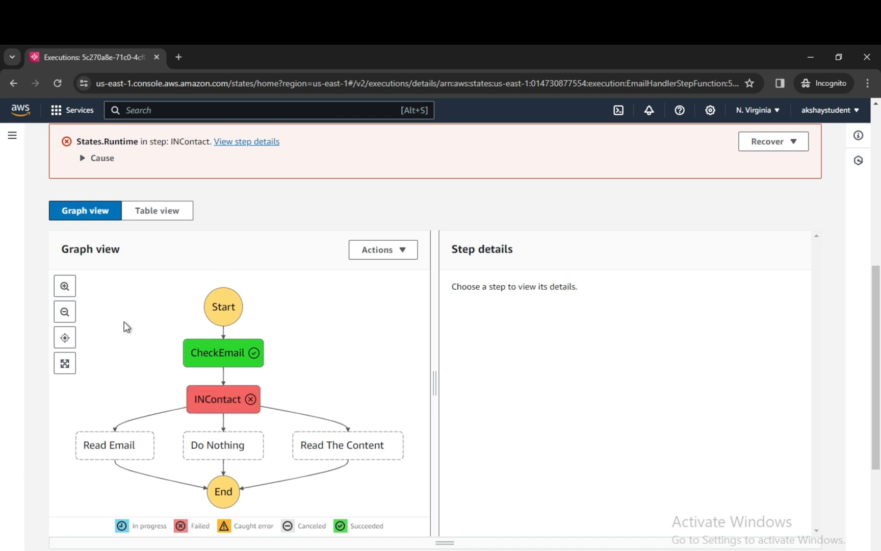
Expand the cause of the INContact runtime error and check the referenced path against the execution's JSON input.
{"action": "scroll", "coordinate": [124, 321], "scroll_direction": "up", "scroll_amount": 4}
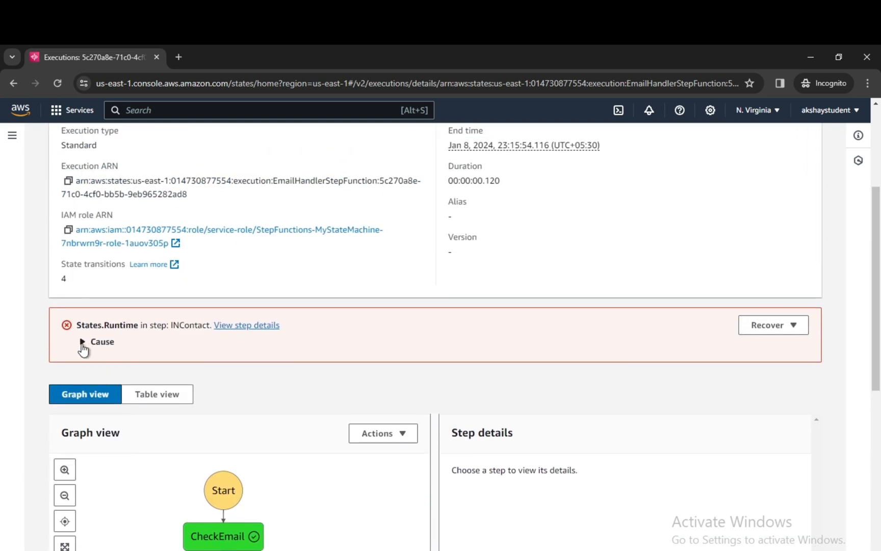
{"action": "left_click", "coordinate": [83, 346]}
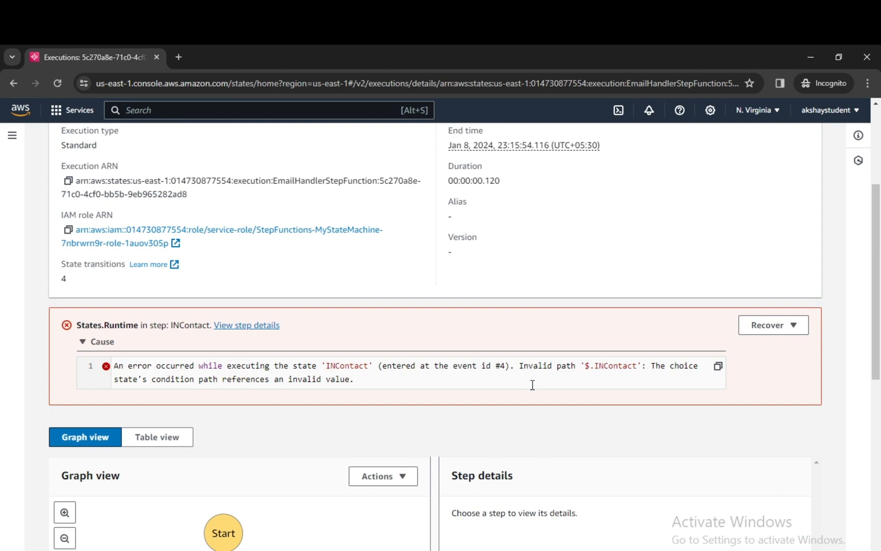
{"action": "left_click_drag", "start_coordinate": [524, 371], "coordinate": [590, 372]}
{"action": "left_click_drag", "start_coordinate": [131, 383], "coordinate": [248, 388]}
{"action": "scroll", "coordinate": [455, 422], "scroll_direction": "up", "scroll_amount": 4}
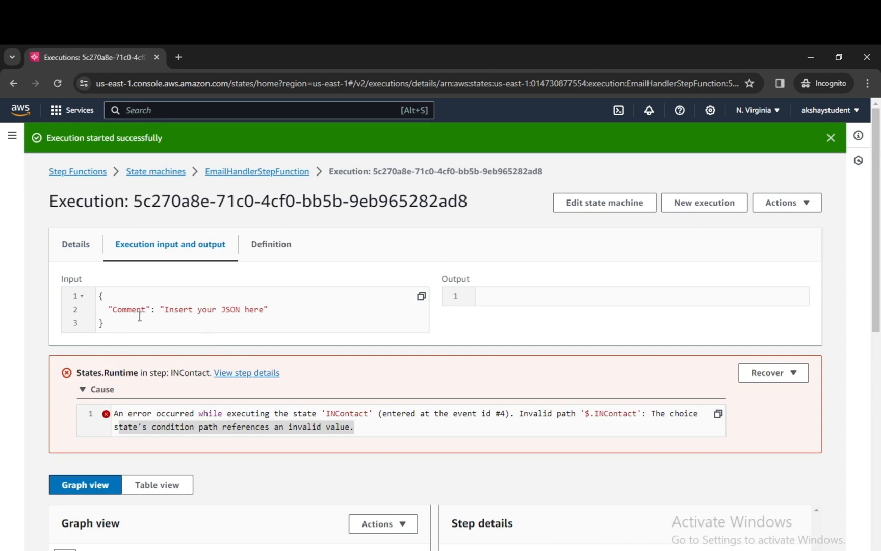
{"action": "left_click_drag", "start_coordinate": [104, 308], "coordinate": [273, 309]}
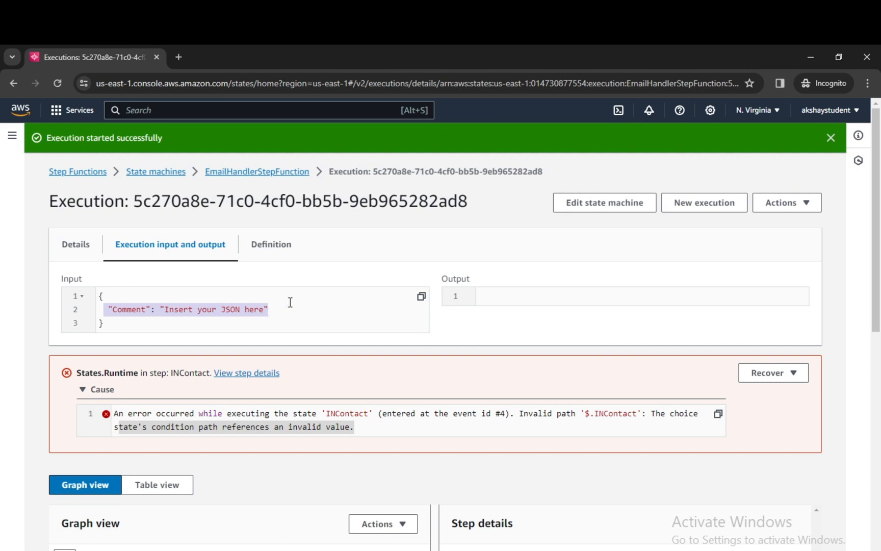
{"action": "scroll", "coordinate": [280, 318], "scroll_direction": "down", "scroll_amount": 1}
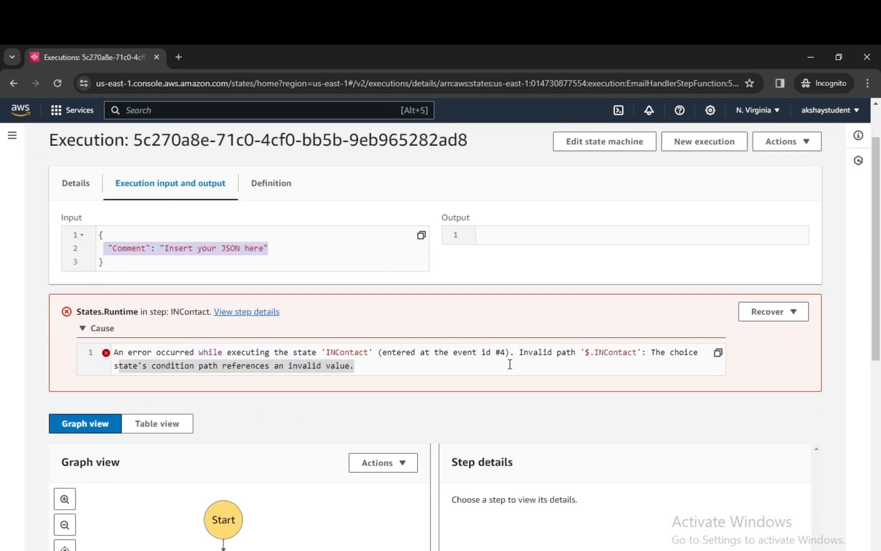
Examine the invalid path named in the INContact error's cause.
{"action": "left_click_drag", "start_coordinate": [514, 354], "coordinate": [592, 354]}
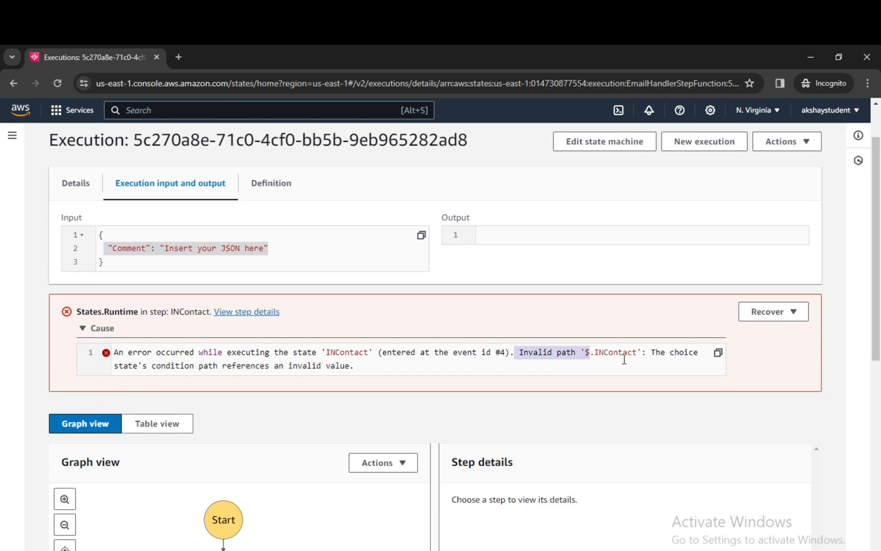
{"action": "scroll", "coordinate": [464, 417], "scroll_direction": "up", "scroll_amount": 1}
{"action": "scroll", "coordinate": [486, 388], "scroll_direction": "down", "scroll_amount": 1}
{"action": "left_click", "coordinate": [607, 142]}
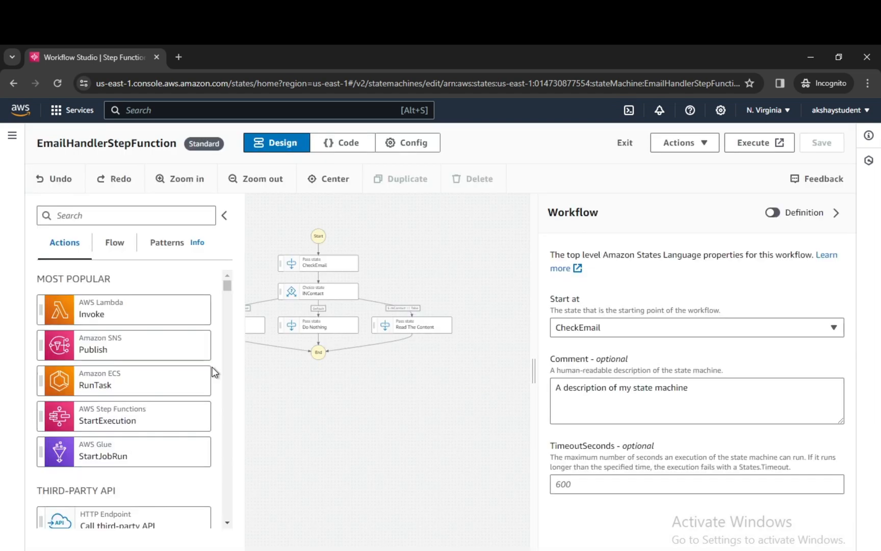
{"action": "left_click", "coordinate": [759, 142]}
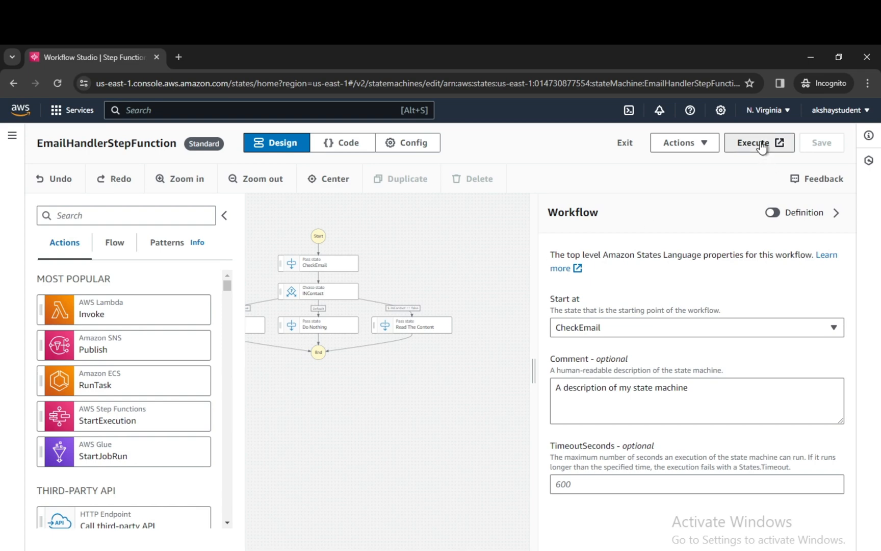
{"action": "left_click", "coordinate": [92, 64]}
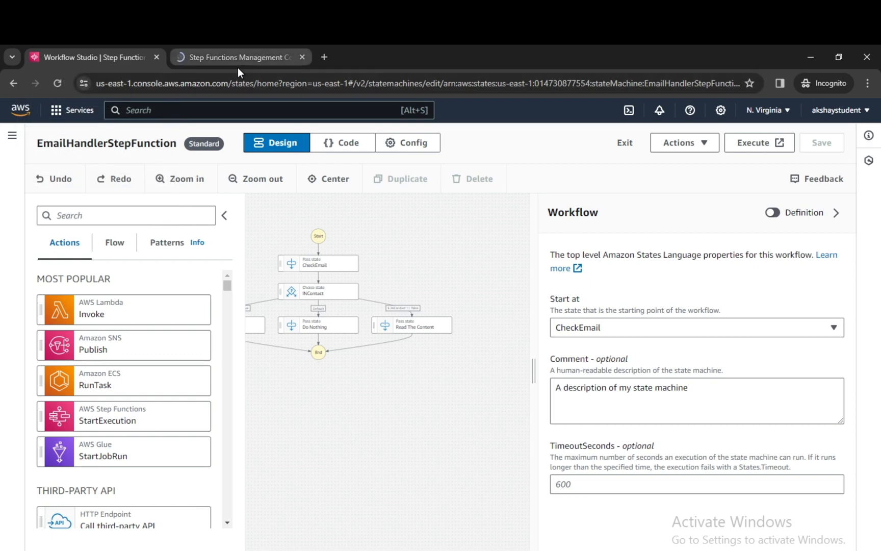
{"action": "left_click", "coordinate": [238, 68]}
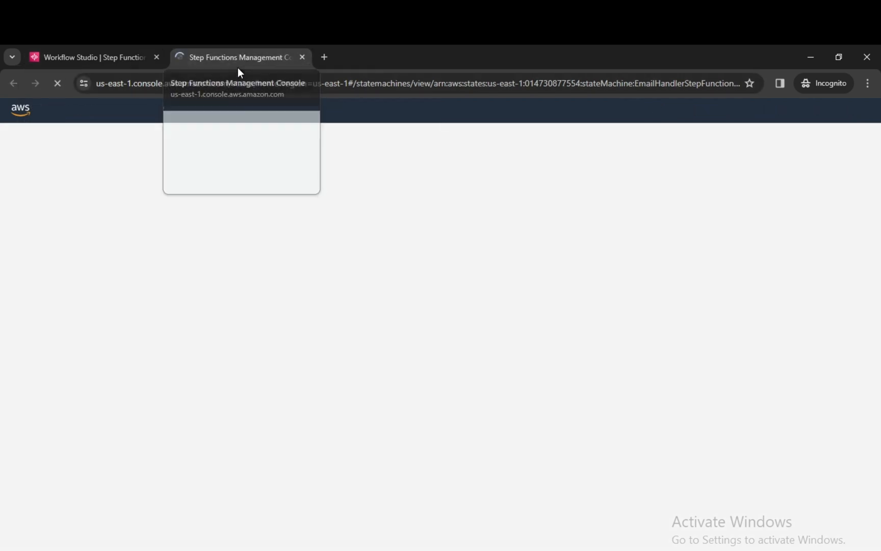
{"action": "left_click", "coordinate": [63, 54]}
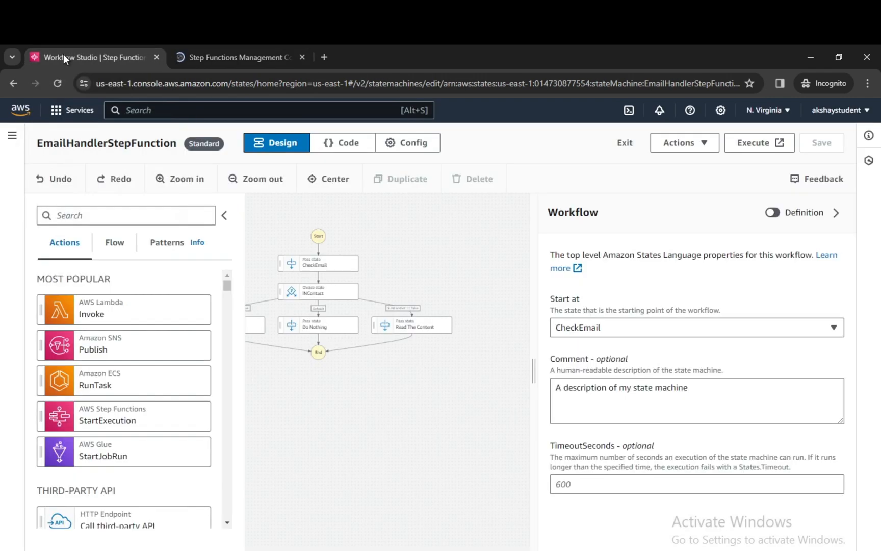
{"action": "left_click", "coordinate": [629, 145]}
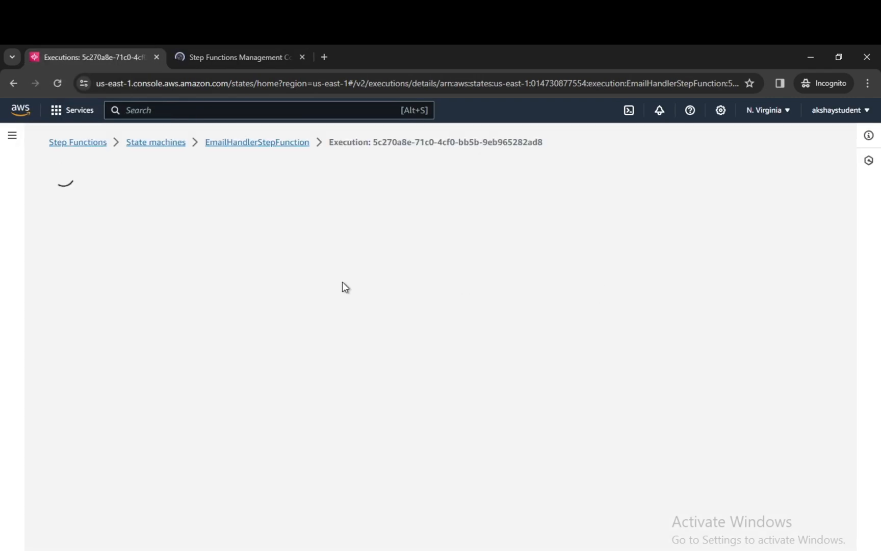
{"action": "left_click", "coordinate": [256, 53]}
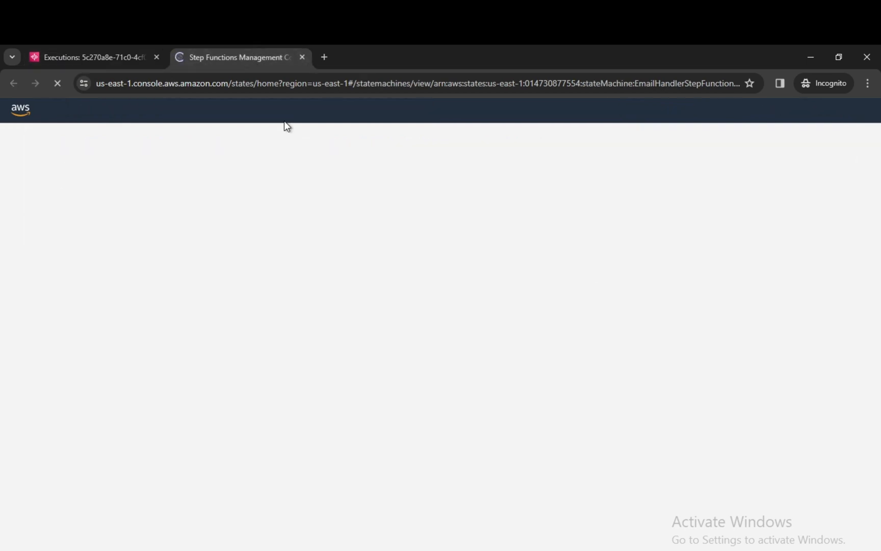
{"action": "left_click", "coordinate": [85, 60]}
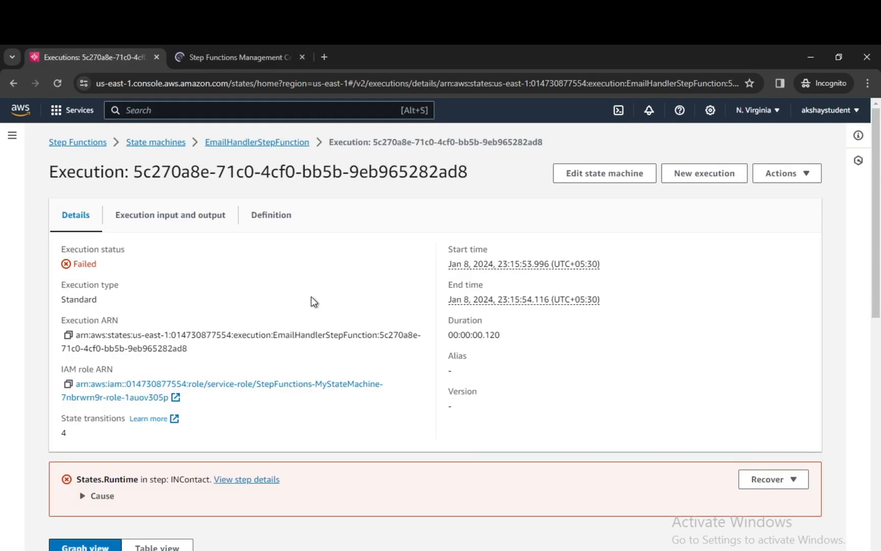
Run a new execution of EmailHandlerStepFunction with the JSON input "INContact": true, closing the extra browser tab.
{"action": "left_click", "coordinate": [704, 177]}
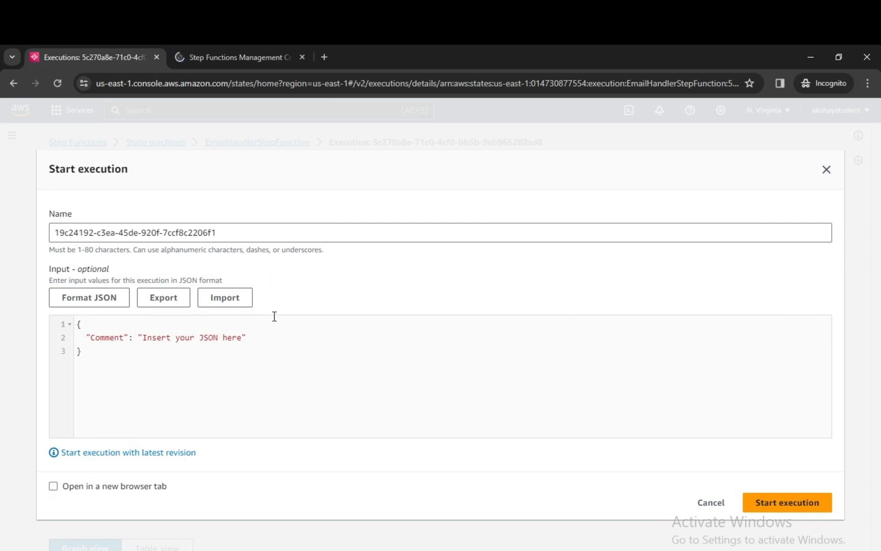
{"action": "double_click", "coordinate": [105, 339]}
{"action": "type", "text": "Inc"}
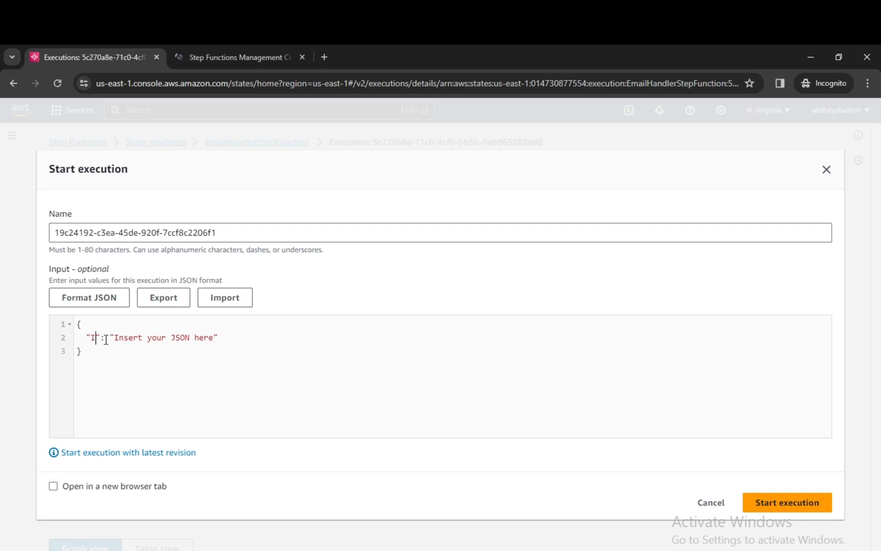
{"action": "type", "text": "ontact"}
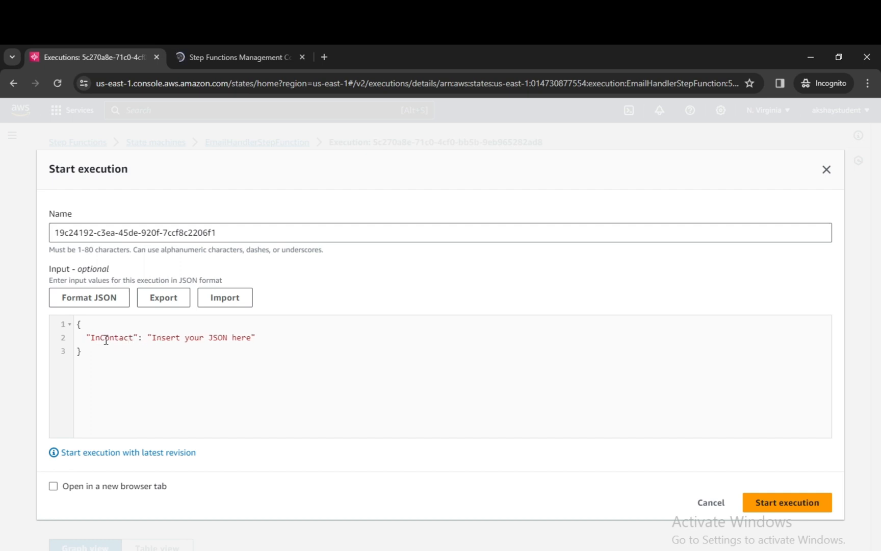
{"action": "left_click_drag", "start_coordinate": [148, 337], "coordinate": [282, 336]}
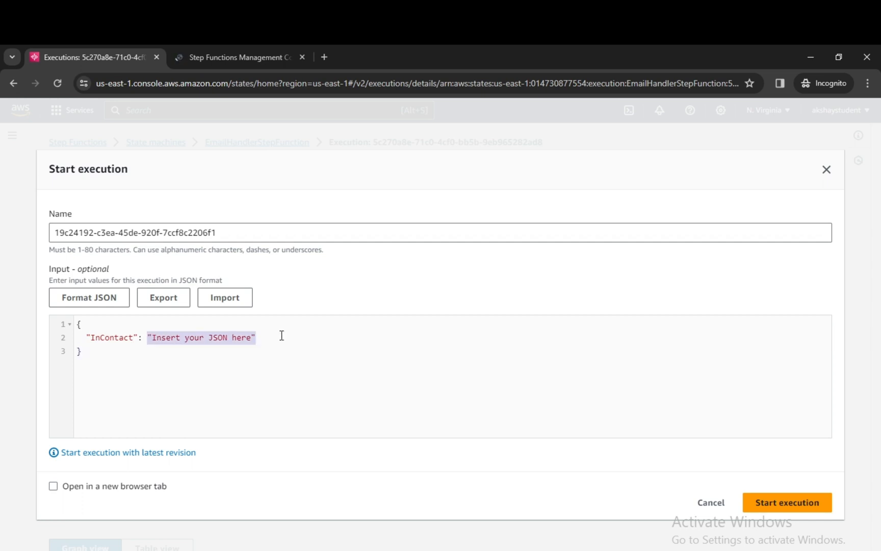
{"action": "type", "text": "true"}
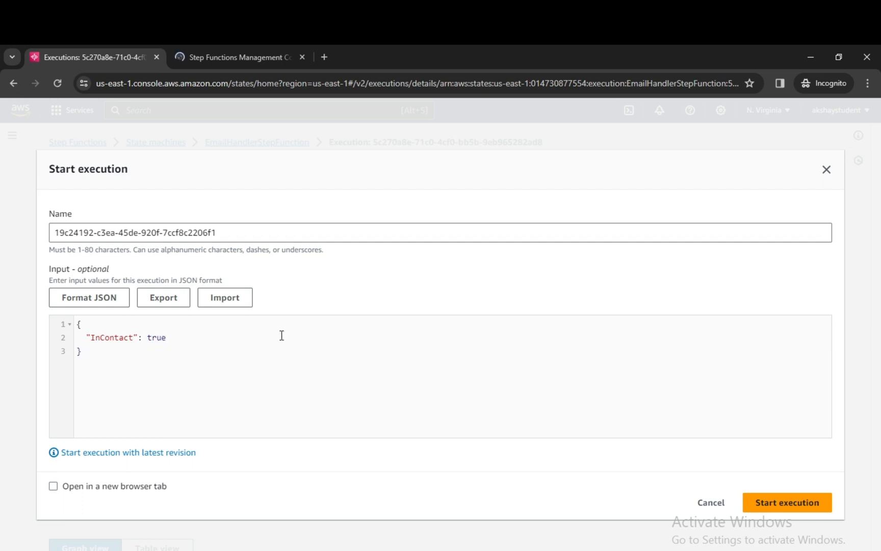
{"action": "left_click", "coordinate": [100, 337]}
{"action": "key", "text": "shift+Left"}
{"action": "key", "text": "shift+Left"}
{"action": "type", "text": "IN"}
{"action": "left_click", "coordinate": [299, 57]}
{"action": "left_click", "coordinate": [782, 503]}
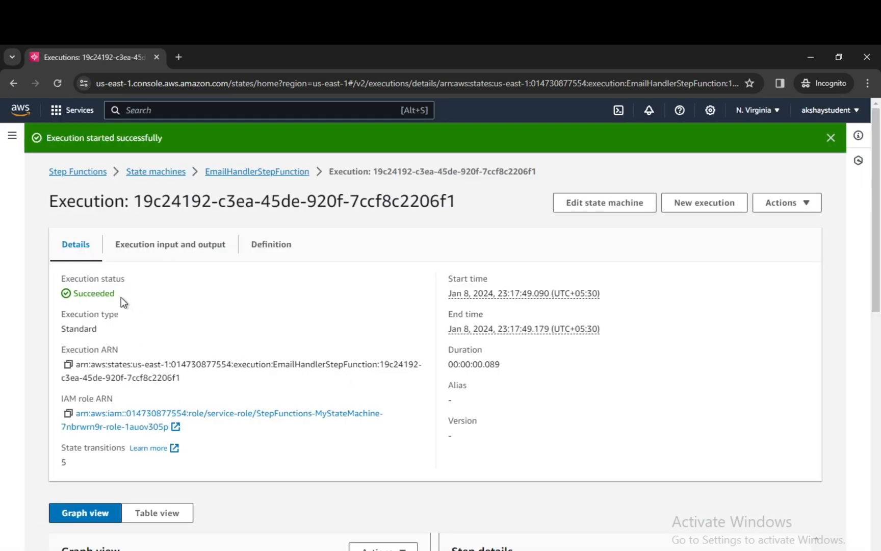
Check the new execution's status and the branch taken in its graph, and compare its JSON input with its output.
{"action": "left_click_drag", "start_coordinate": [121, 298], "coordinate": [57, 294]}
{"action": "scroll", "coordinate": [223, 333], "scroll_direction": "down", "scroll_amount": 6}
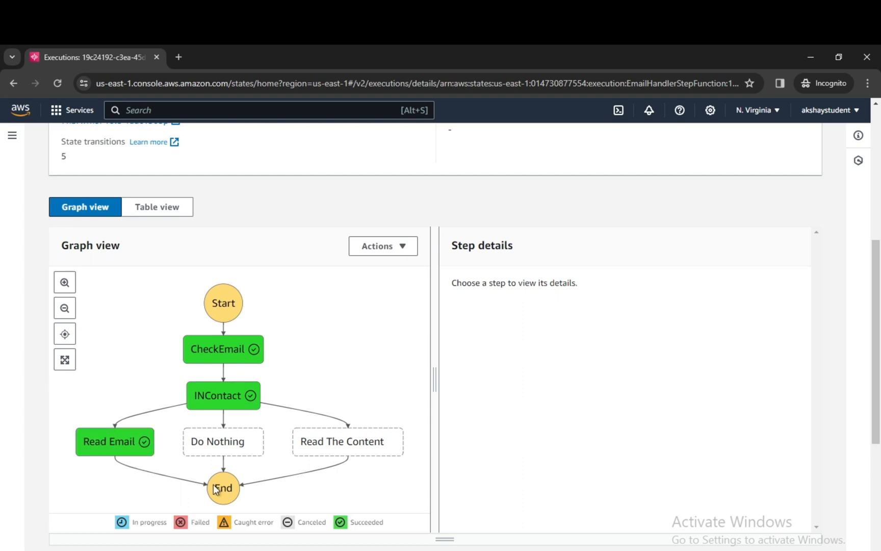
{"action": "scroll", "coordinate": [230, 484], "scroll_direction": "up", "scroll_amount": 6}
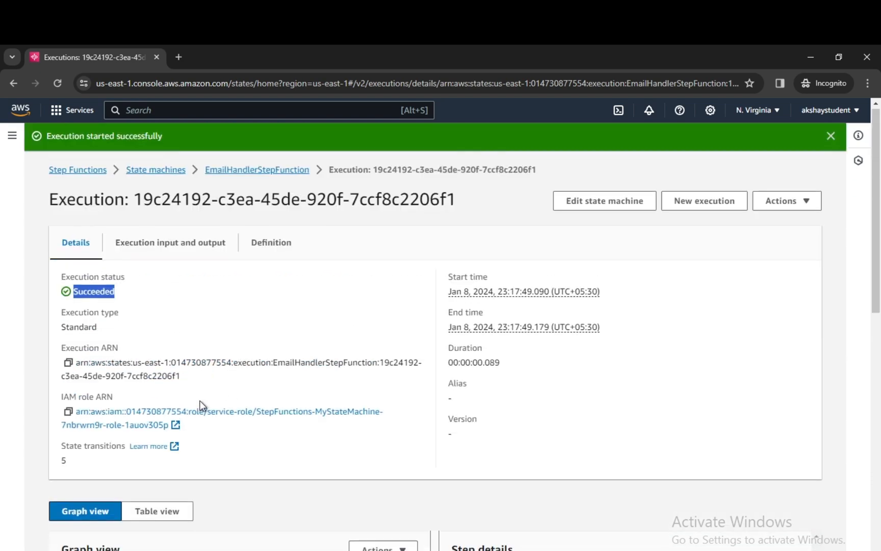
{"action": "left_click", "coordinate": [176, 257]}
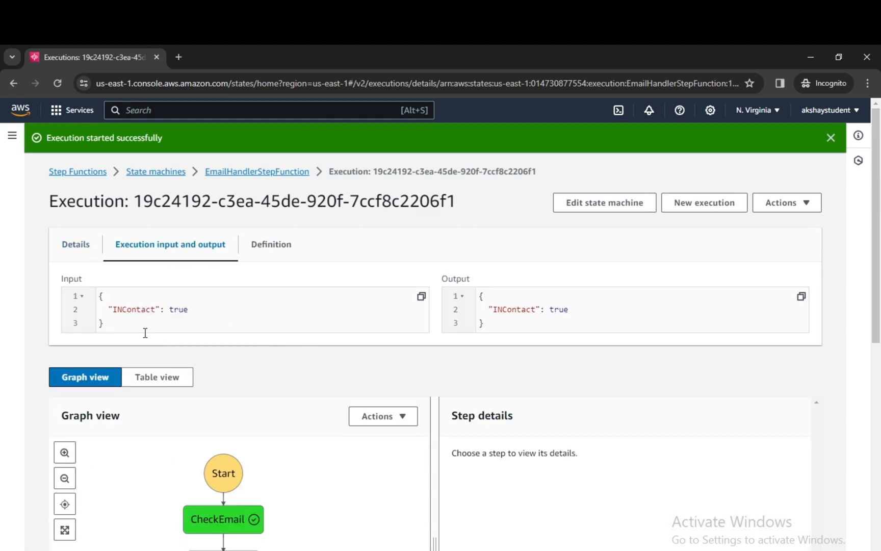
{"action": "left_click_drag", "start_coordinate": [136, 326], "coordinate": [90, 291]}
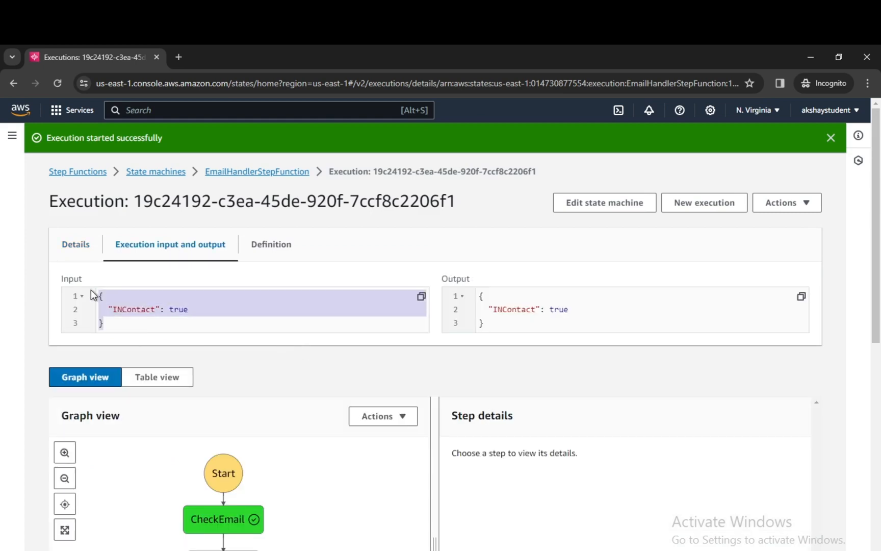
{"action": "left_click_drag", "start_coordinate": [480, 323], "coordinate": [467, 300]}
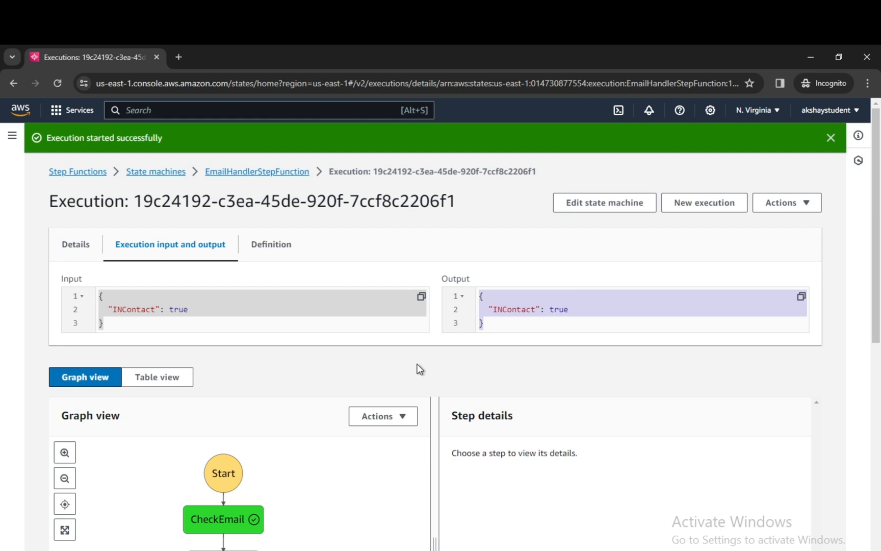
{"action": "left_click", "coordinate": [75, 244]}
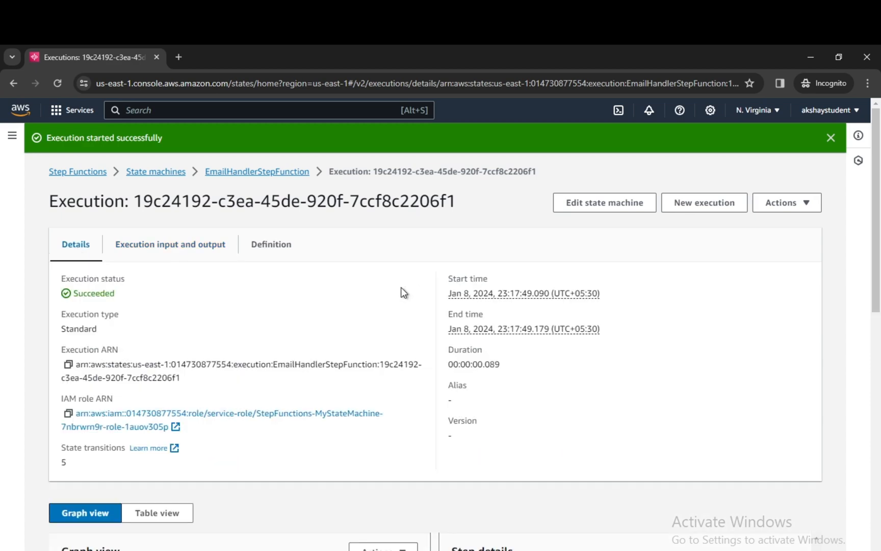
Run another execution of the state machine with INContact set to false in the JSON input.
{"action": "left_click", "coordinate": [724, 204]}
{"action": "double_click", "coordinate": [164, 338]}
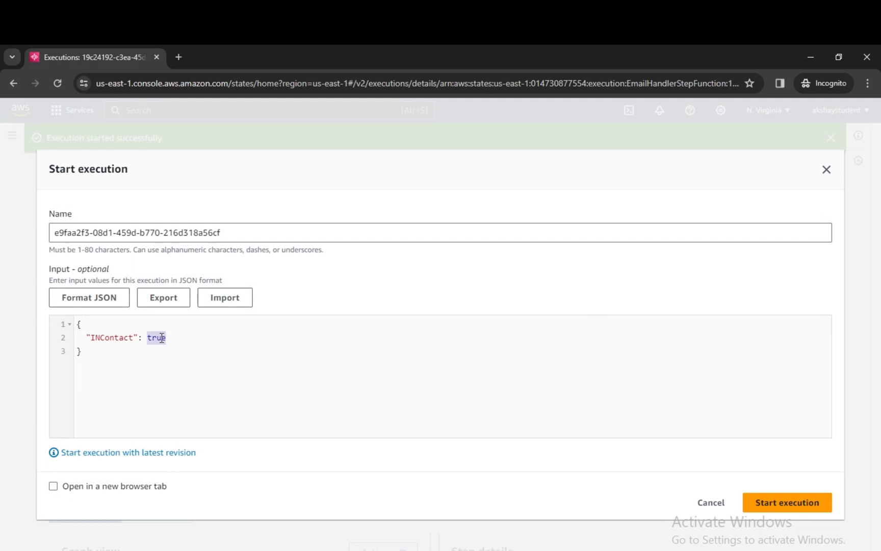
{"action": "type", "text": "false"}
{"action": "left_click", "coordinate": [771, 508]}
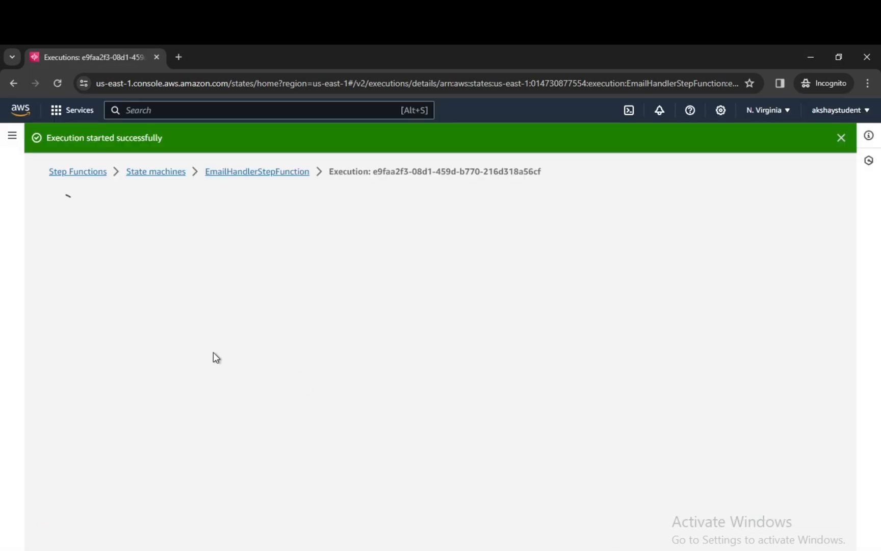
Inspect the INContact step's input and the Read The Content step's input, output, details, definition and events from the execution graph.
{"action": "scroll", "coordinate": [219, 402], "scroll_direction": "down", "scroll_amount": 1}
{"action": "scroll", "coordinate": [218, 398], "scroll_direction": "down", "scroll_amount": 8}
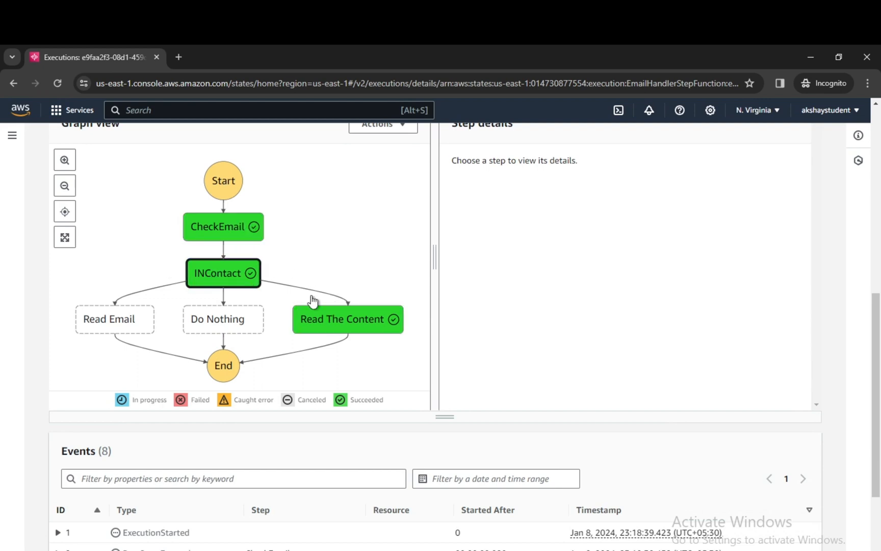
{"action": "left_click", "coordinate": [254, 287]}
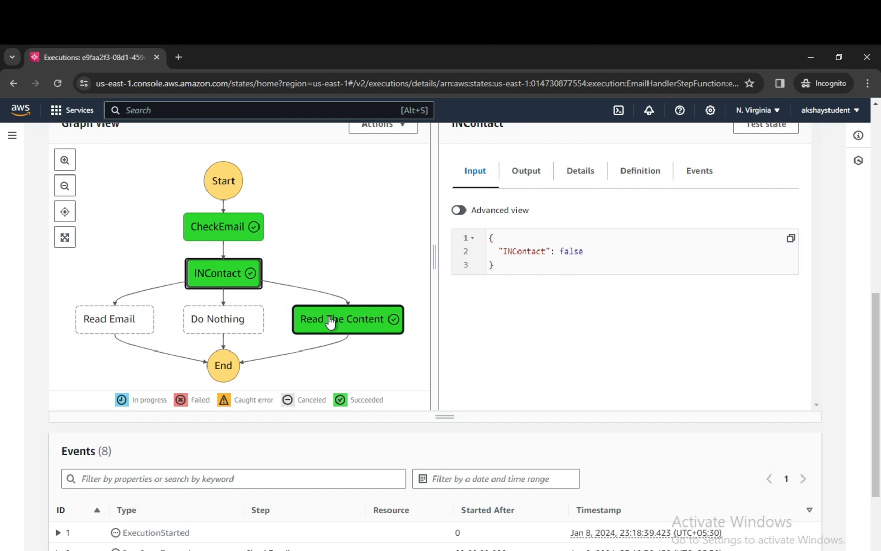
{"action": "left_click", "coordinate": [330, 322]}
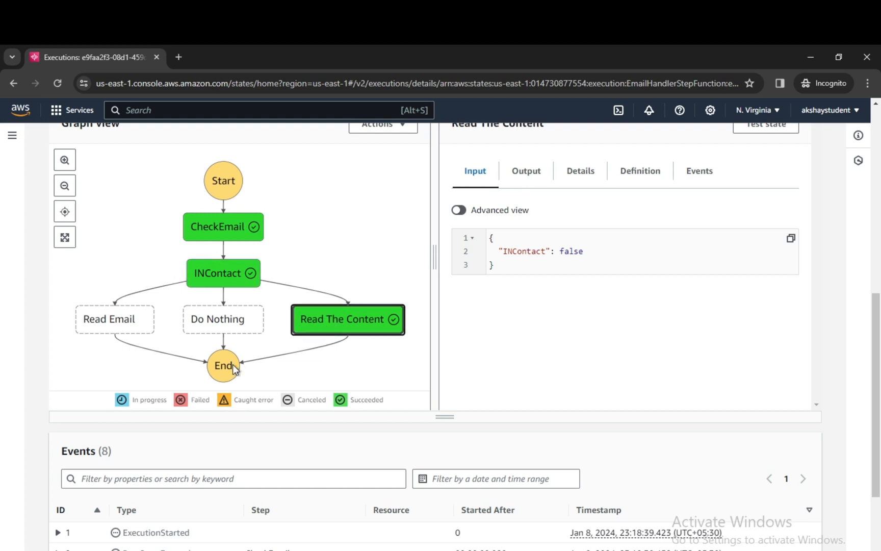
{"action": "scroll", "coordinate": [464, 195], "scroll_direction": "up", "scroll_amount": 1}
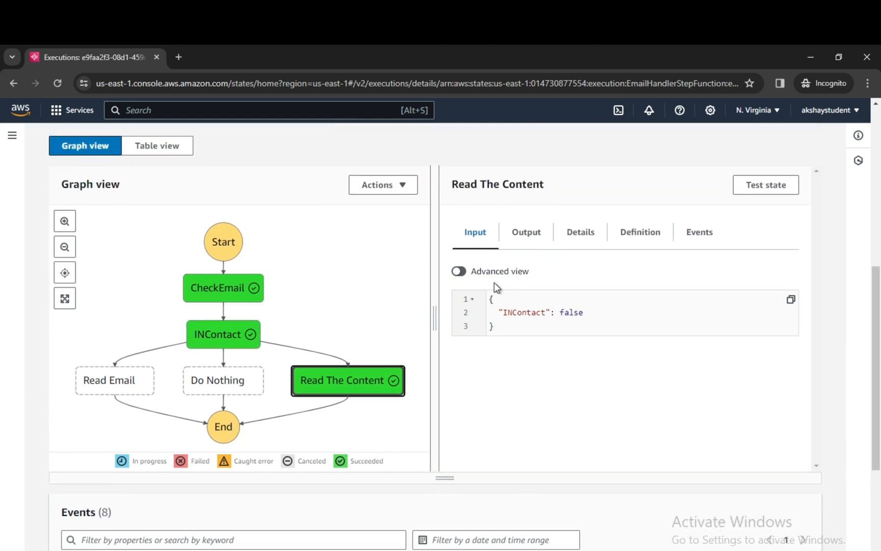
{"action": "left_click", "coordinate": [528, 233]}
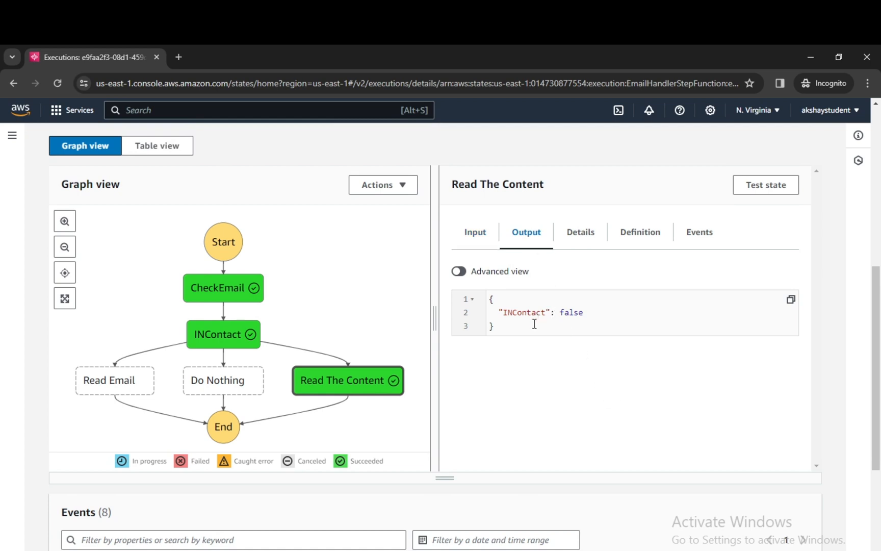
{"action": "left_click", "coordinate": [582, 235]}
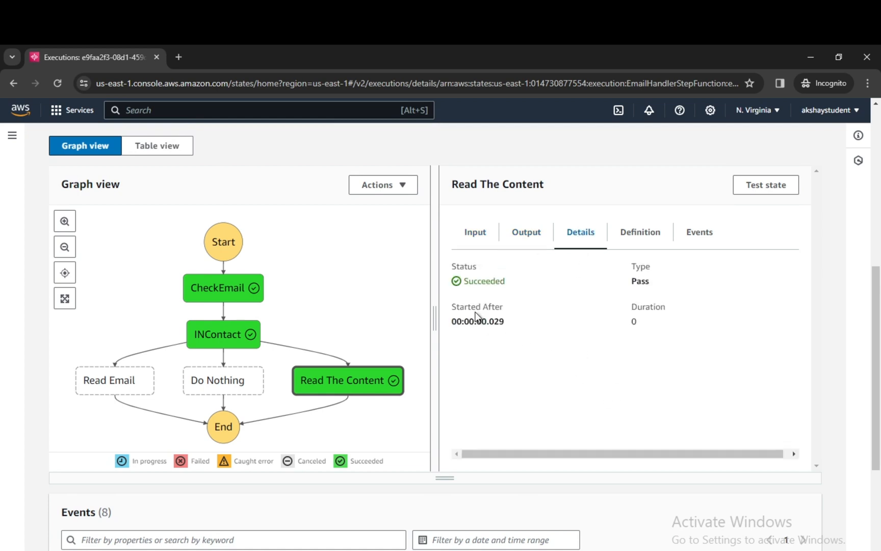
{"action": "left_click_drag", "start_coordinate": [464, 322], "coordinate": [486, 322]}
{"action": "left_click", "coordinate": [634, 240]}
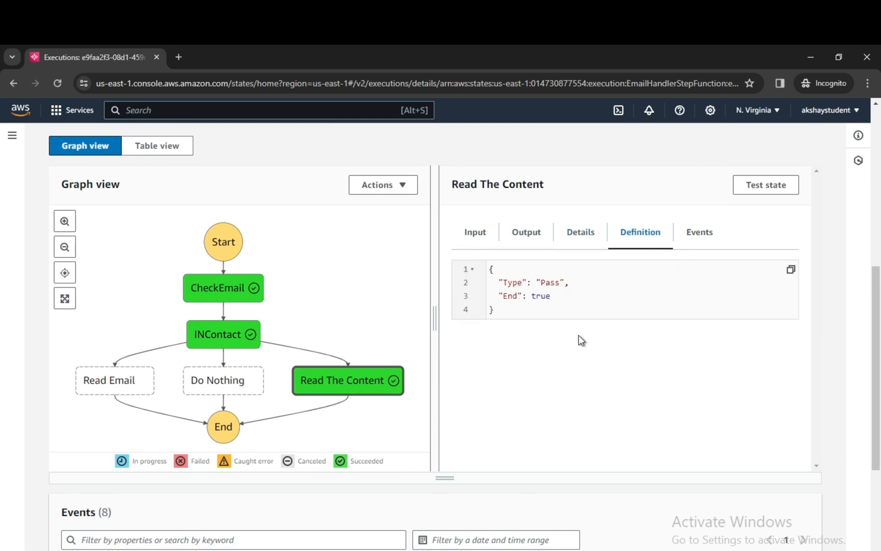
{"action": "left_click", "coordinate": [702, 232]}
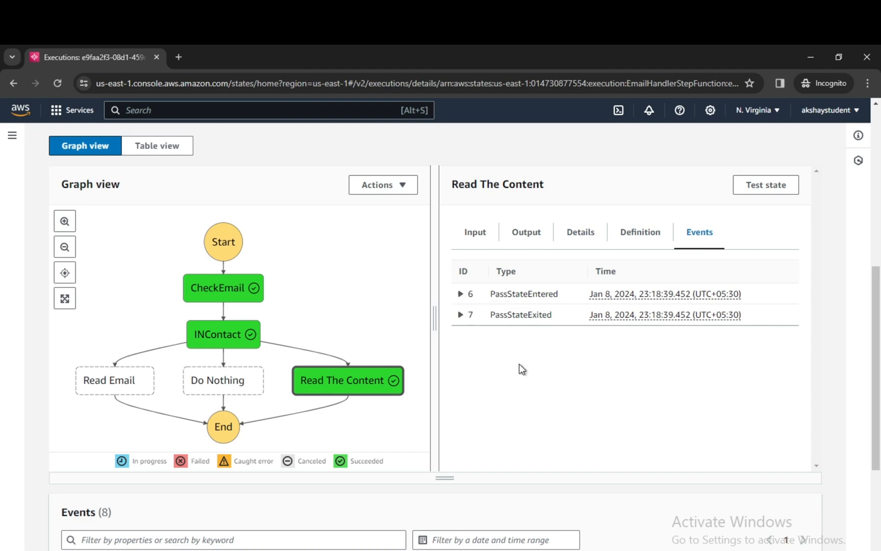
Review the execution's overall details and graph, and read its event history through the final event.
{"action": "scroll", "coordinate": [346, 389], "scroll_direction": "up", "scroll_amount": 7}
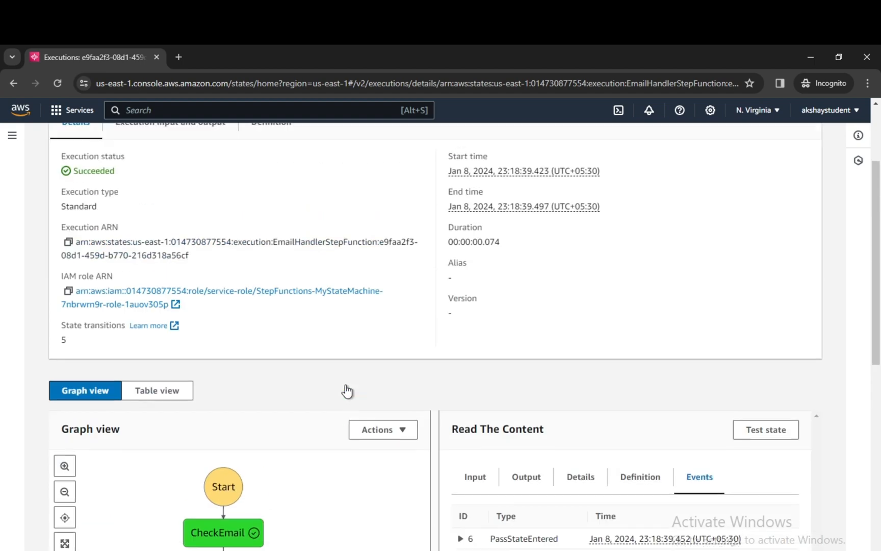
{"action": "scroll", "coordinate": [346, 390], "scroll_direction": "down", "scroll_amount": 7}
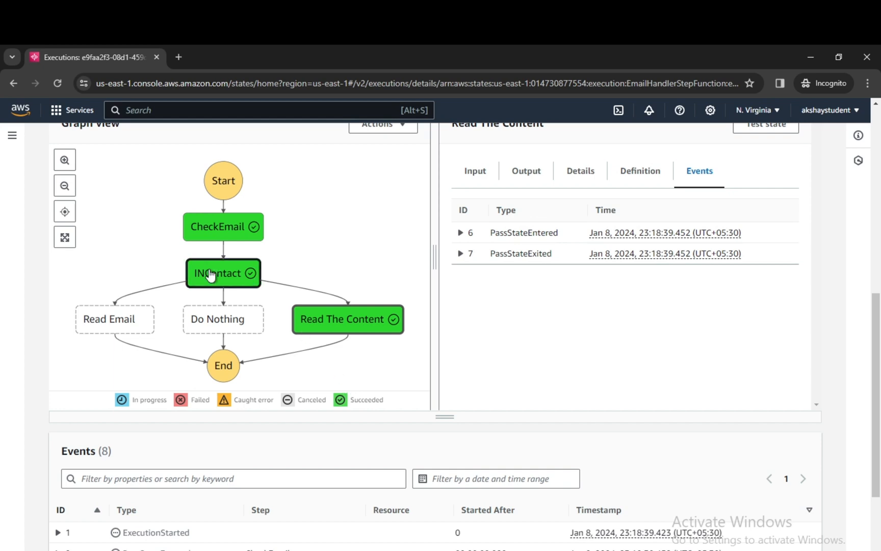
{"action": "scroll", "coordinate": [227, 427], "scroll_direction": "down", "scroll_amount": 1}
{"action": "scroll", "coordinate": [227, 427], "scroll_direction": "down", "scroll_amount": 2}
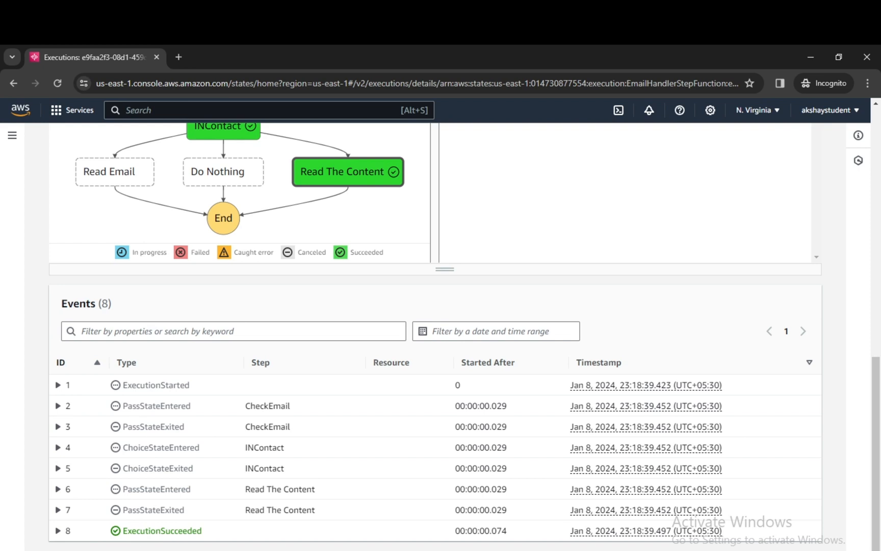
{"action": "left_click_drag", "start_coordinate": [131, 530], "coordinate": [220, 537]}
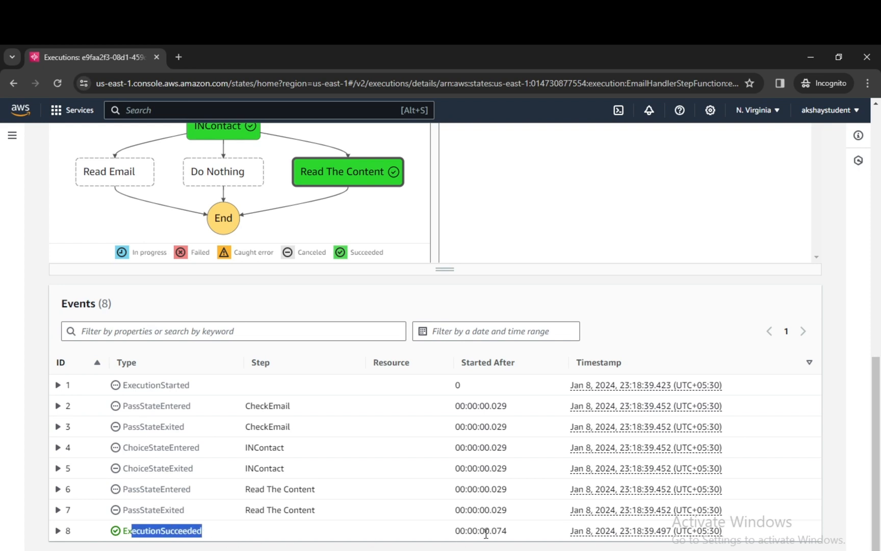
Run another execution of the state machine with INContact set to an empty string ("") in the JSON input.
{"action": "scroll", "coordinate": [449, 531], "scroll_direction": "up", "scroll_amount": 10}
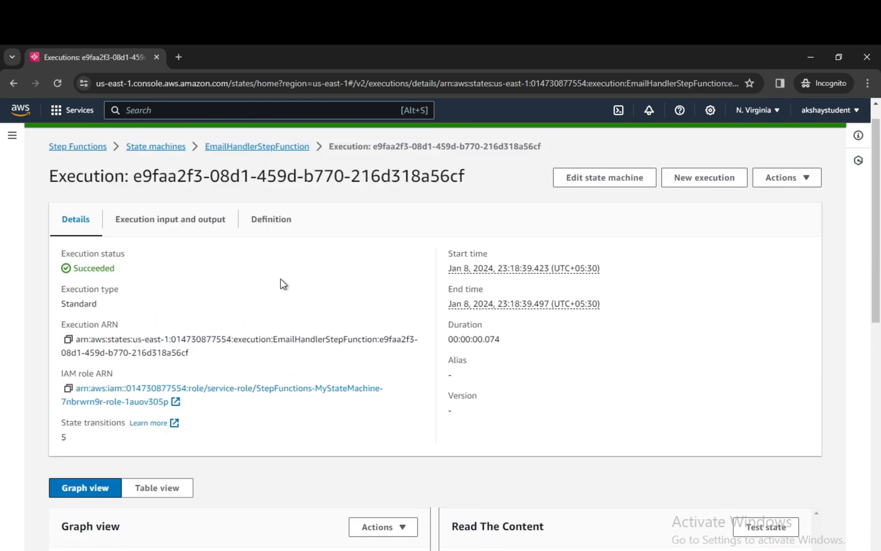
{"action": "left_click", "coordinate": [706, 178]}
{"action": "double_click", "coordinate": [154, 338]}
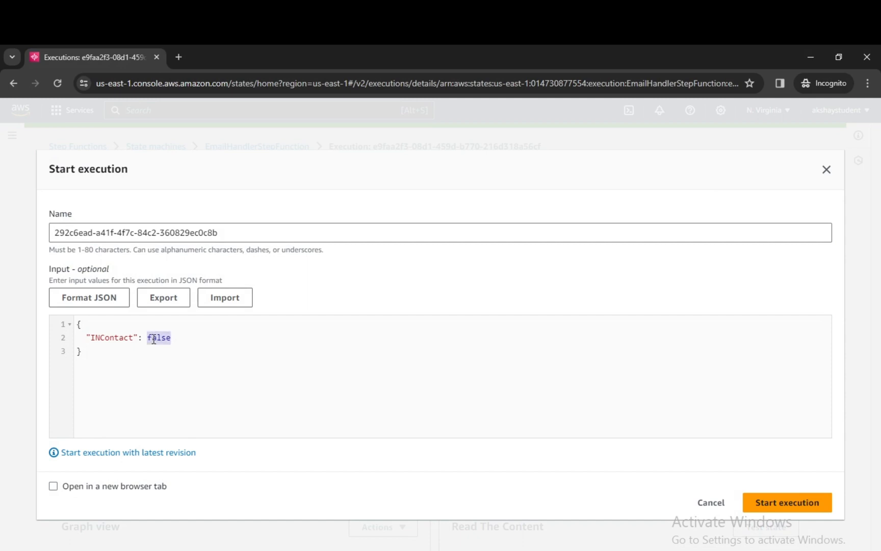
{"action": "type", "text": "\"\""}
{"action": "left_click_drag", "start_coordinate": [143, 338], "coordinate": [157, 338]}
{"action": "left_click", "coordinate": [773, 518]}
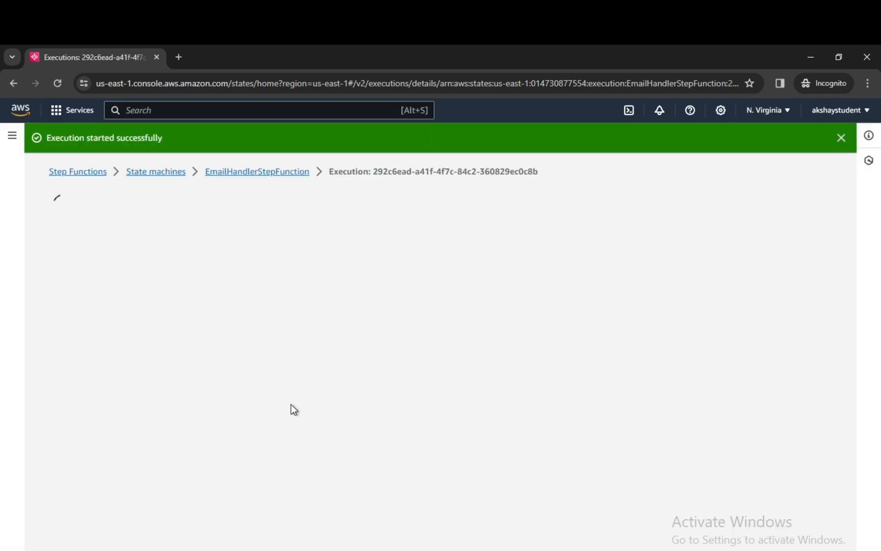
Check the branch taken in the new execution's graph, the Do Nothing step's events, and the execution's event history and status.
{"action": "scroll", "coordinate": [254, 382], "scroll_direction": "down", "scroll_amount": 7}
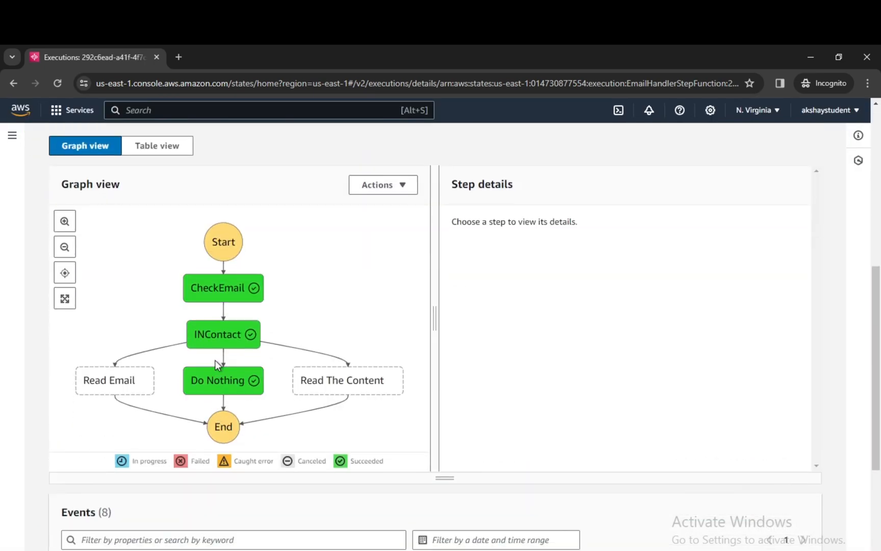
{"action": "left_click", "coordinate": [214, 389]}
{"action": "scroll", "coordinate": [257, 428], "scroll_direction": "down", "scroll_amount": 4}
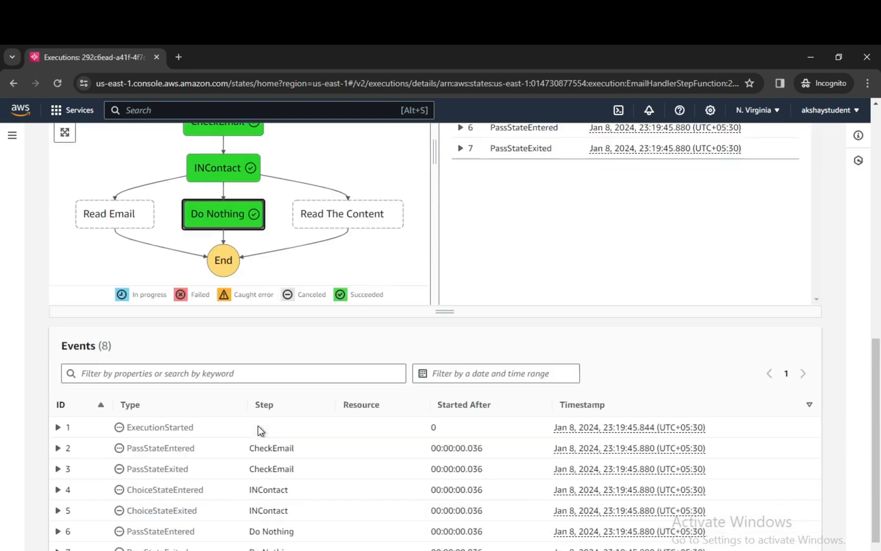
{"action": "scroll", "coordinate": [259, 426], "scroll_direction": "up", "scroll_amount": 11}
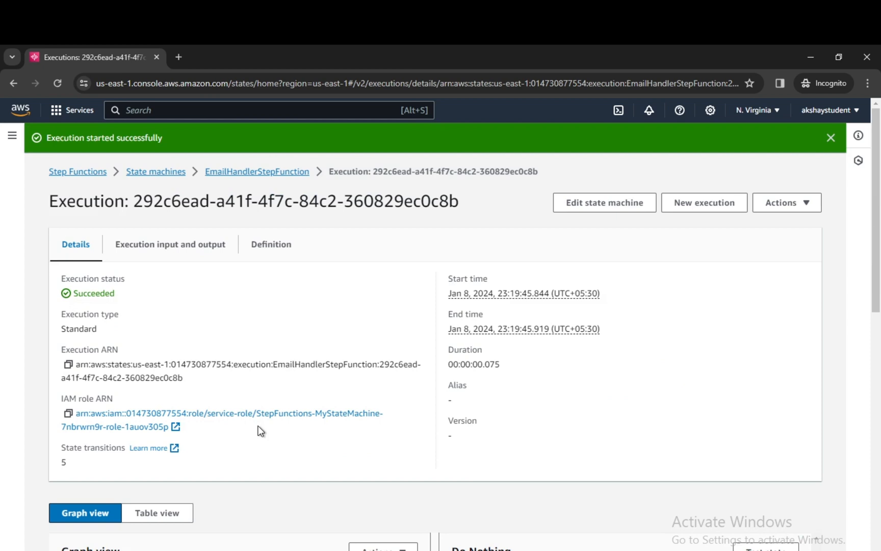
Open the execution's definition and read its opening part, from the CheckEmail state to INContact's Choices block.
{"action": "left_click", "coordinate": [264, 248]}
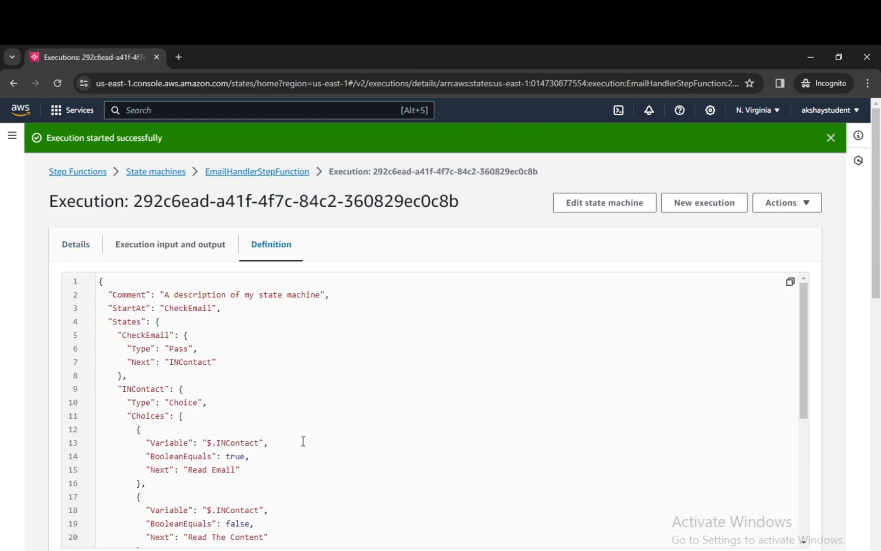
{"action": "left_click_drag", "start_coordinate": [105, 284], "coordinate": [187, 366]}
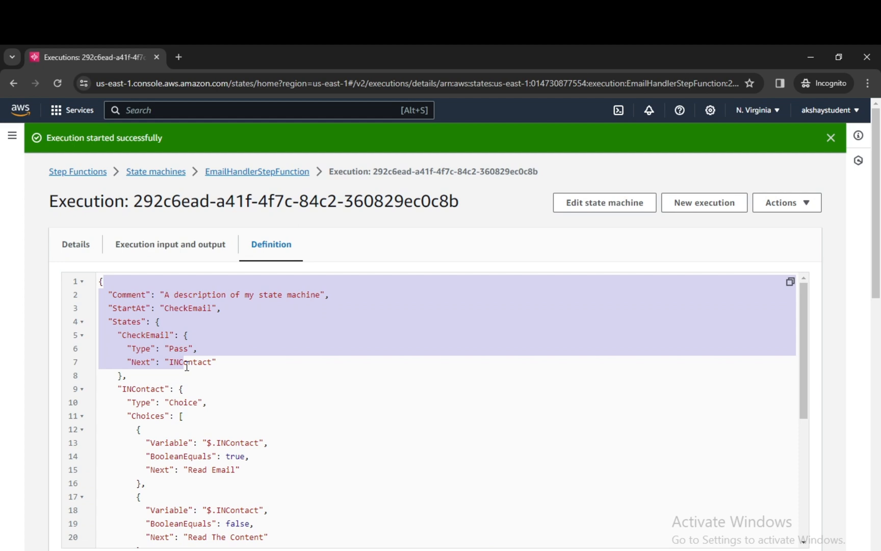
{"action": "left_click", "coordinate": [237, 376]}
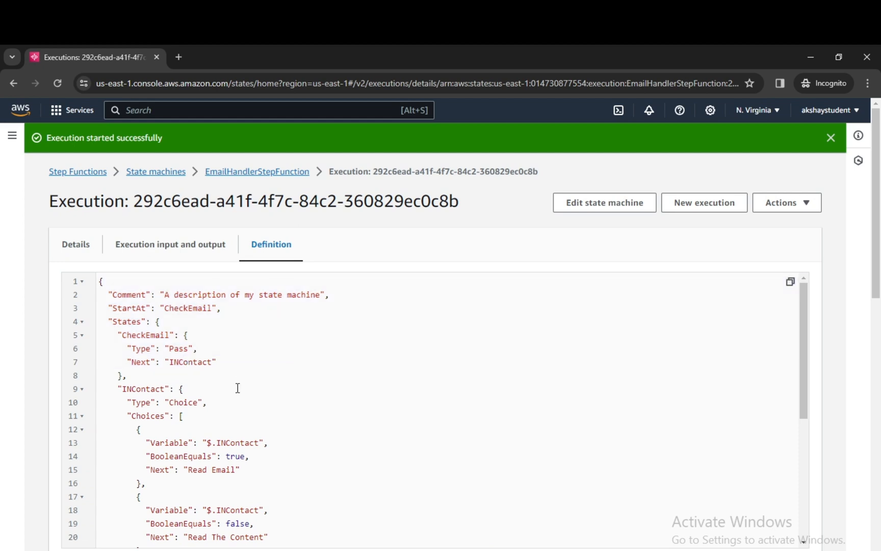
{"action": "scroll", "coordinate": [236, 388], "scroll_direction": "down", "scroll_amount": 3}
{"action": "scroll", "coordinate": [206, 356], "scroll_direction": "up", "scroll_amount": 1}
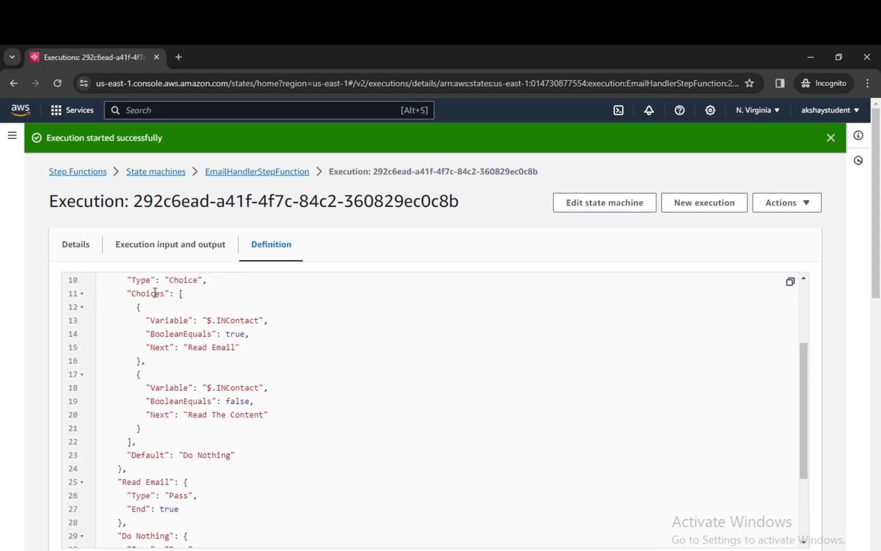
{"action": "left_click_drag", "start_coordinate": [118, 293], "coordinate": [156, 294]}
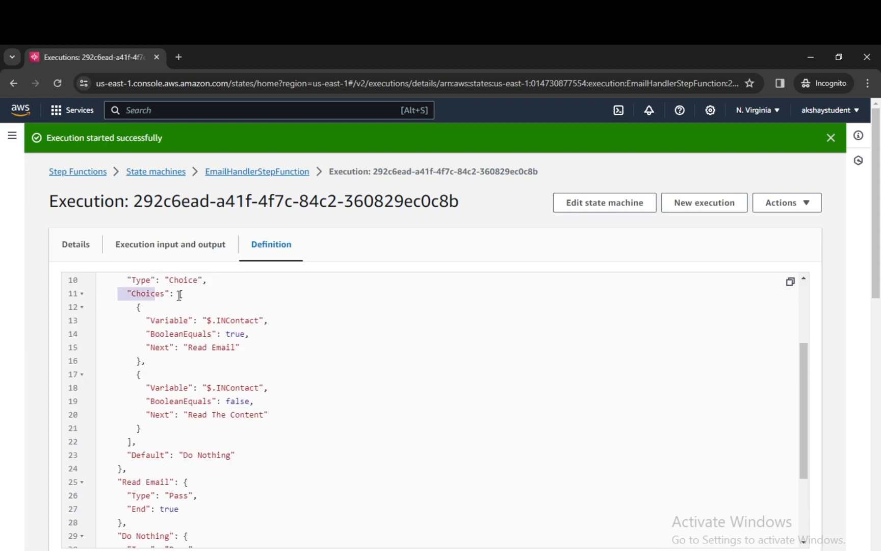
{"action": "left_click", "coordinate": [214, 391]}
{"action": "scroll", "coordinate": [159, 477], "scroll_direction": "down", "scroll_amount": 1}
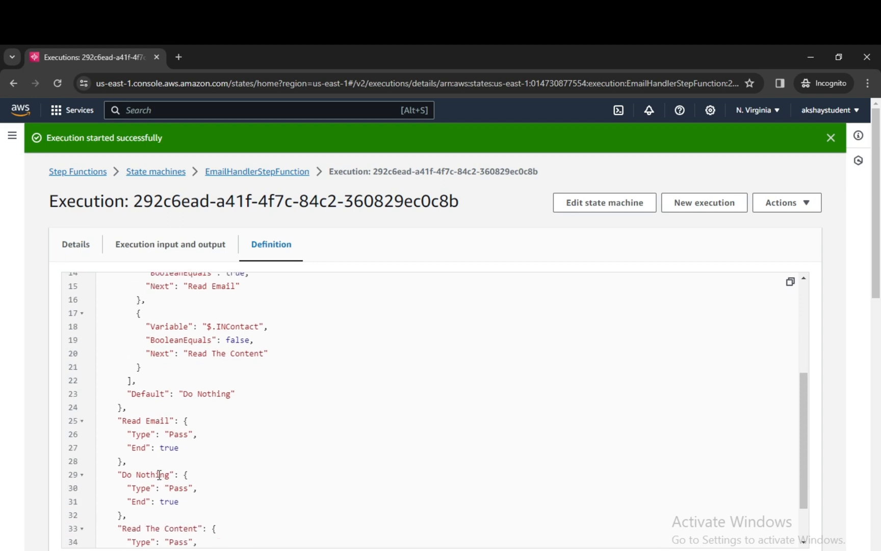
Examine INContact's choice rules in the definition, including the variable, the BooleanEquals conditions and the next state for true.
{"action": "scroll", "coordinate": [157, 490], "scroll_direction": "up", "scroll_amount": 2}
{"action": "left_click_drag", "start_coordinate": [140, 381], "coordinate": [176, 382]}
{"action": "scroll", "coordinate": [179, 417], "scroll_direction": "down", "scroll_amount": 3}
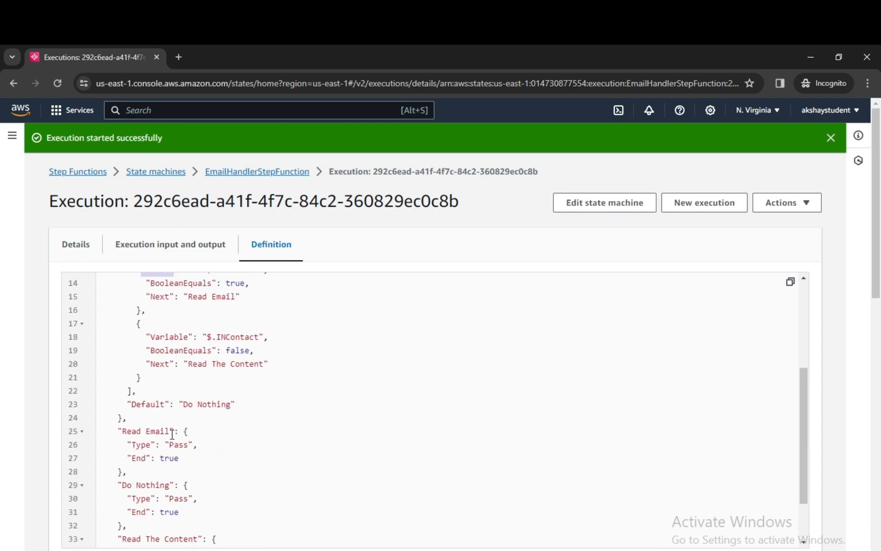
{"action": "scroll", "coordinate": [176, 352], "scroll_direction": "up", "scroll_amount": 2}
{"action": "left_click", "coordinate": [146, 337]}
{"action": "left_click_drag", "start_coordinate": [146, 336], "coordinate": [223, 336]}
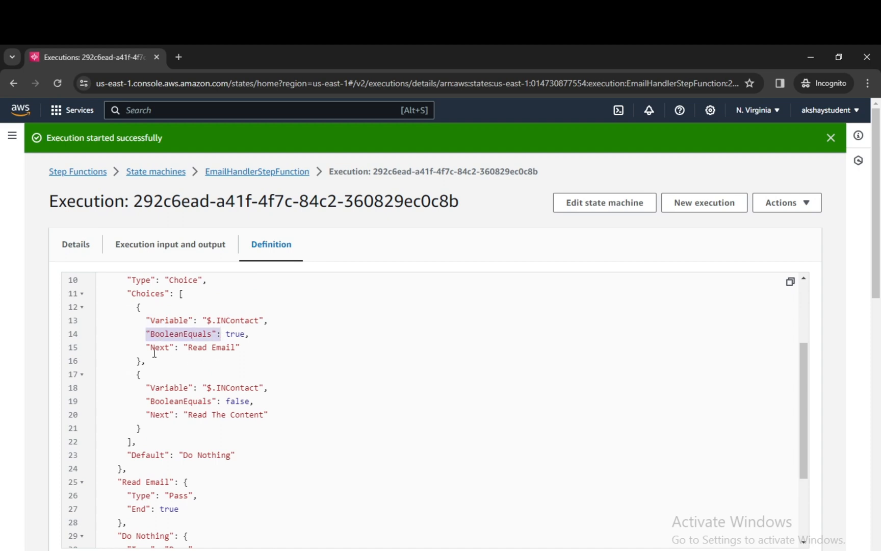
{"action": "left_click_drag", "start_coordinate": [142, 351], "coordinate": [241, 348]}
{"action": "scroll", "coordinate": [237, 403], "scroll_direction": "down", "scroll_amount": 2}
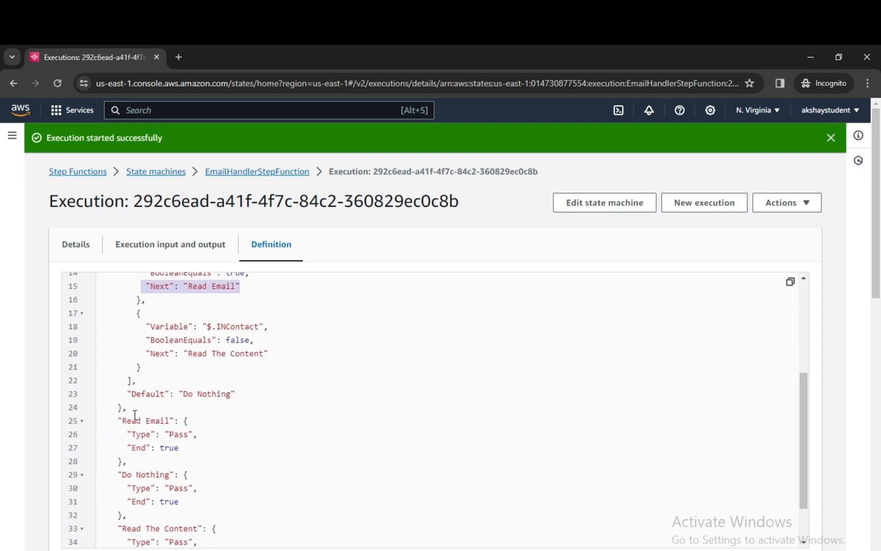
Examine INContact's default branch and the remaining Pass states in the definition, and return to the execution's details.
{"action": "left_click_drag", "start_coordinate": [118, 394], "coordinate": [239, 394]}
{"action": "scroll", "coordinate": [218, 441], "scroll_direction": "down", "scroll_amount": 2}
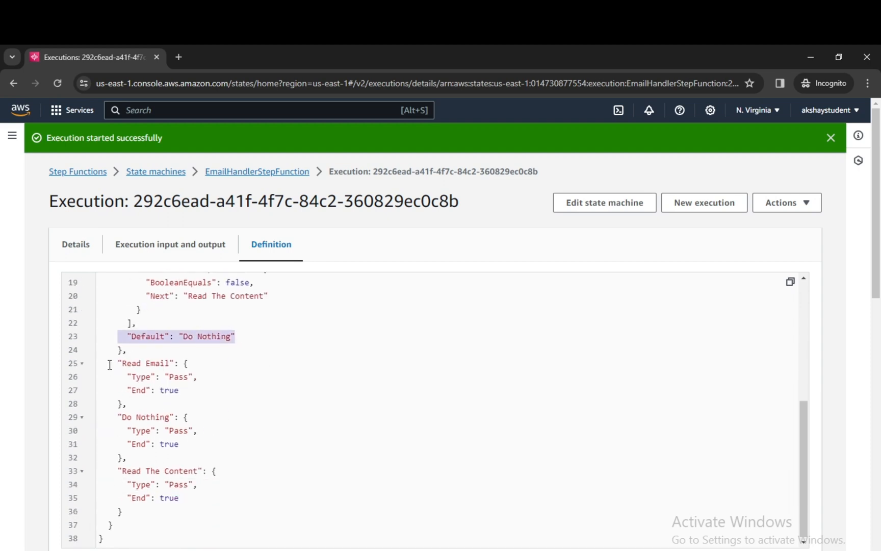
{"action": "left_click_drag", "start_coordinate": [109, 365], "coordinate": [158, 417]}
{"action": "scroll", "coordinate": [155, 517], "scroll_direction": "down", "scroll_amount": 1}
{"action": "scroll", "coordinate": [155, 516], "scroll_direction": "down", "scroll_amount": 3}
{"action": "scroll", "coordinate": [154, 513], "scroll_direction": "up", "scroll_amount": 2}
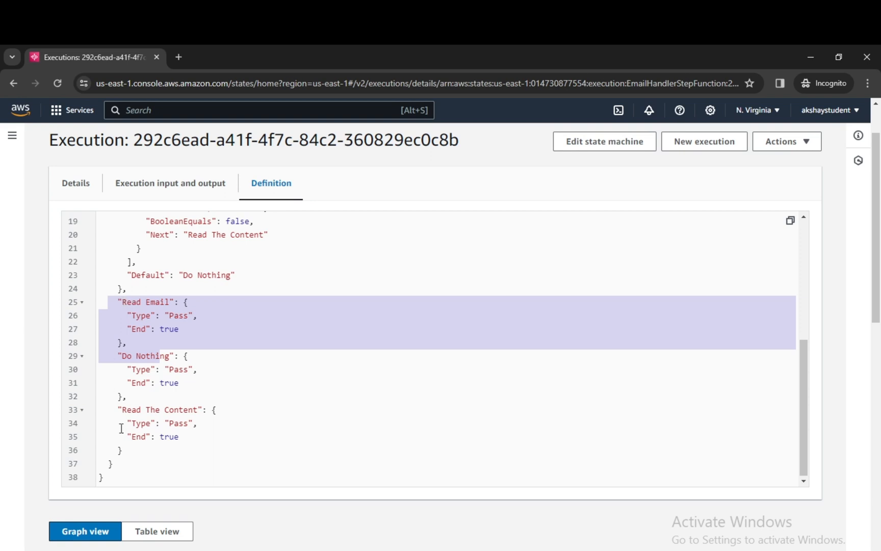
{"action": "scroll", "coordinate": [153, 305], "scroll_direction": "up", "scroll_amount": 4}
{"action": "left_click", "coordinate": [75, 184]}
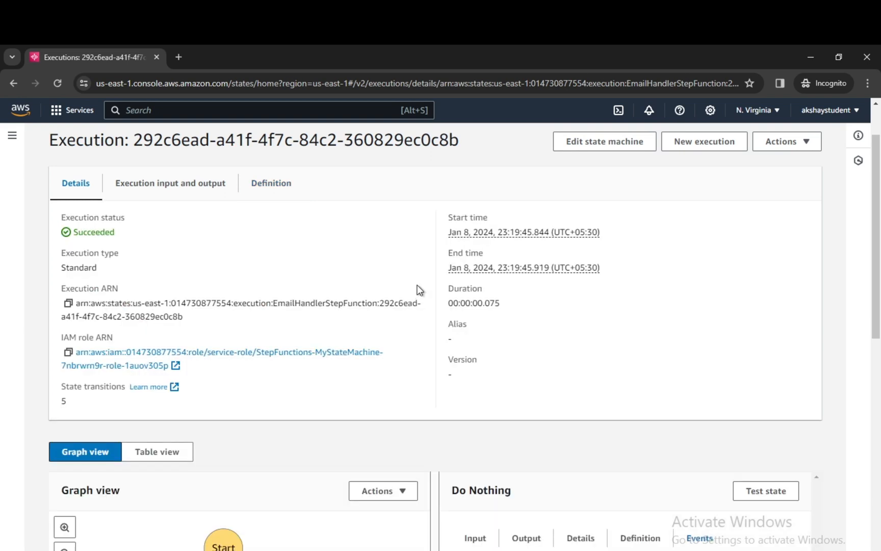
{"action": "scroll", "coordinate": [417, 287], "scroll_direction": "up", "scroll_amount": 2}
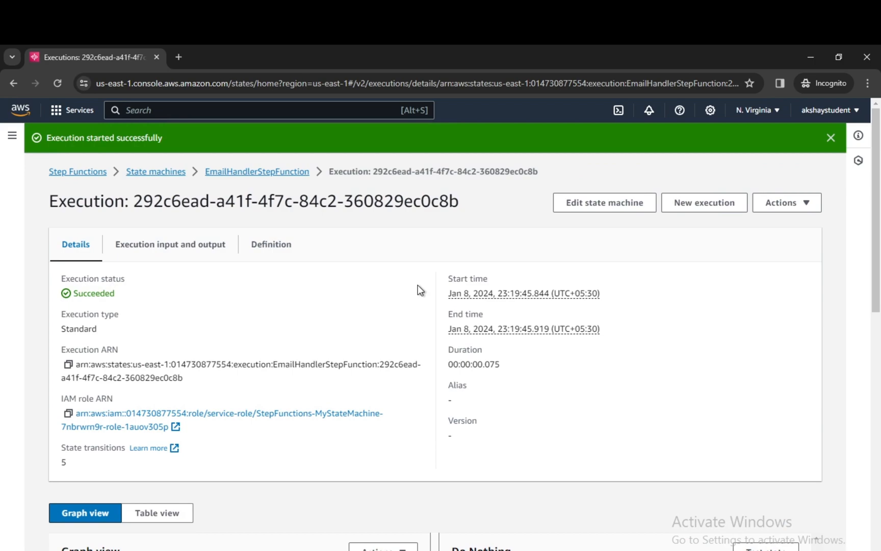
Switch to the StepFnction.drawio flowchart in draw.io and review the planned email handling flow.
{"action": "key", "text": "alt+Tab"}
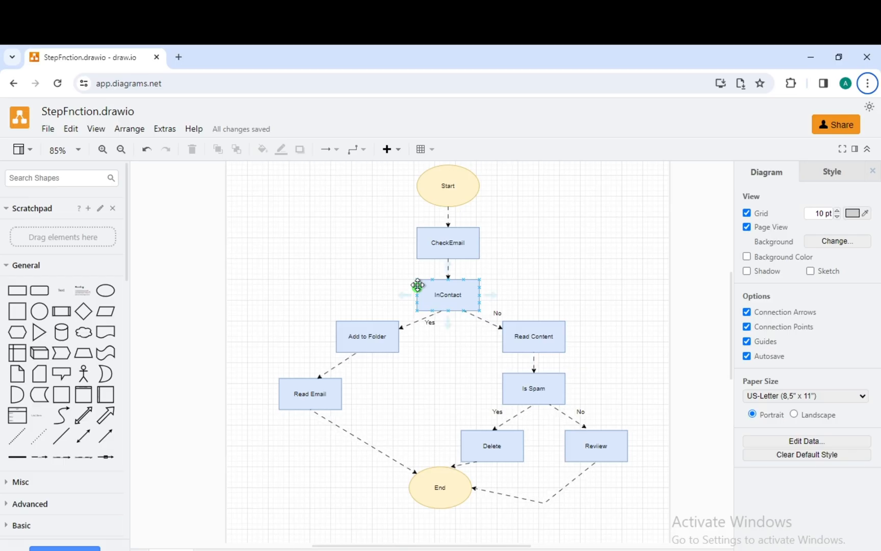
{"action": "left_click", "coordinate": [381, 287]}
{"action": "left_click", "coordinate": [524, 369]}
{"action": "left_click", "coordinate": [316, 402]}
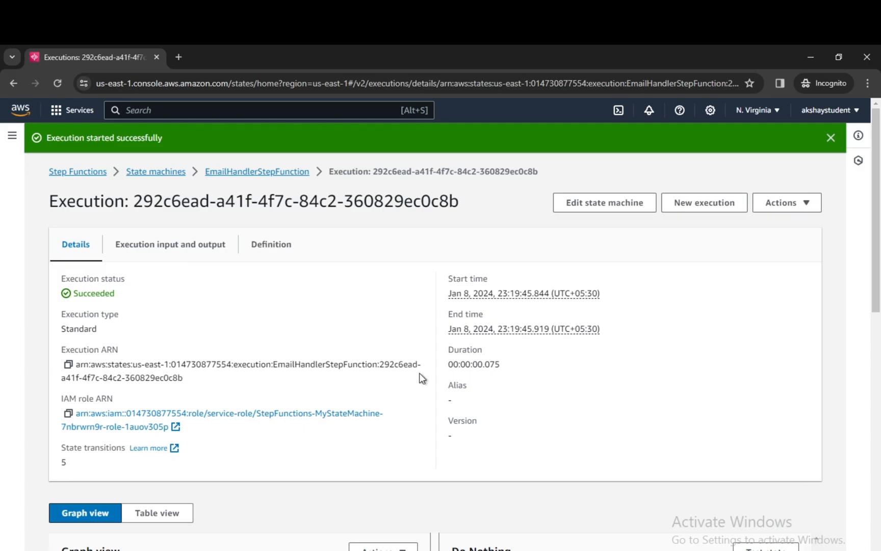
{"action": "scroll", "coordinate": [372, 391], "scroll_direction": "down", "scroll_amount": 3}
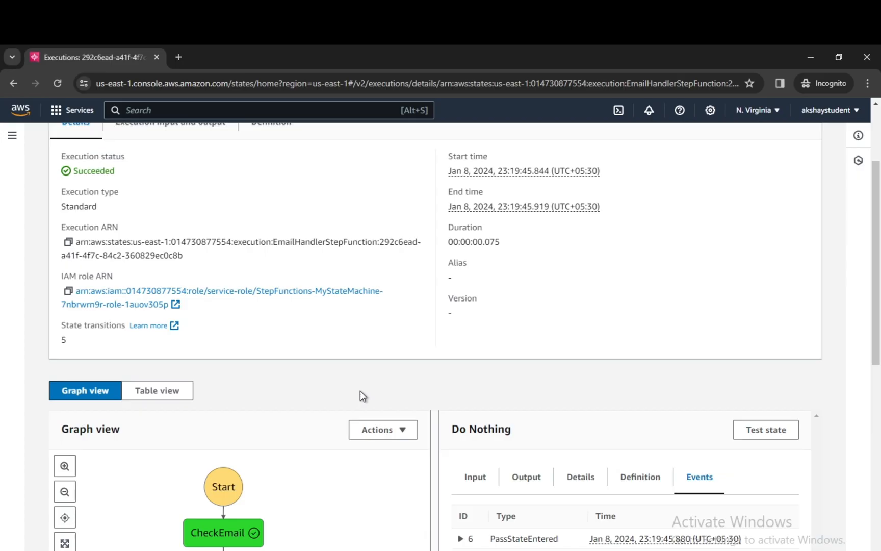
{"action": "scroll", "coordinate": [360, 392], "scroll_direction": "up", "scroll_amount": 3}
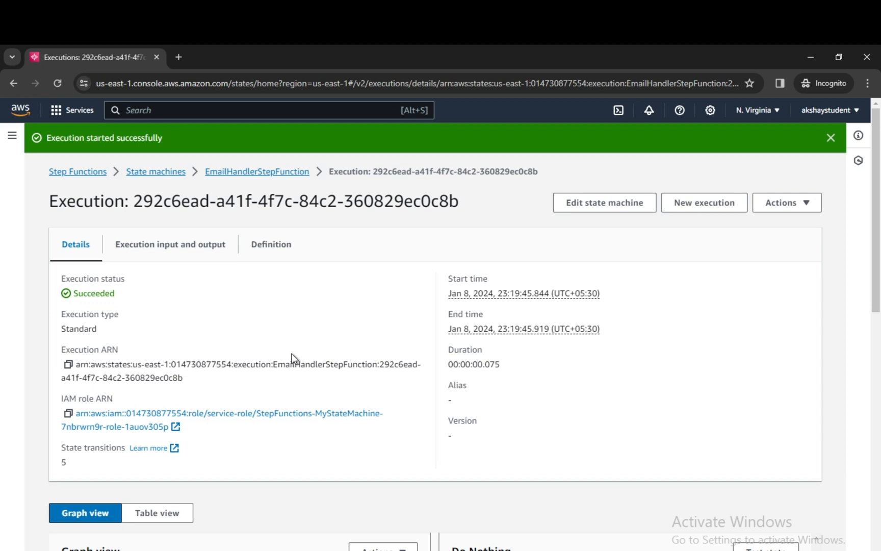
{"action": "scroll", "coordinate": [292, 357], "scroll_direction": "down", "scroll_amount": 2}
{"action": "scroll", "coordinate": [294, 358], "scroll_direction": "up", "scroll_amount": 2}
{"action": "scroll", "coordinate": [223, 408], "scroll_direction": "down", "scroll_amount": 5}
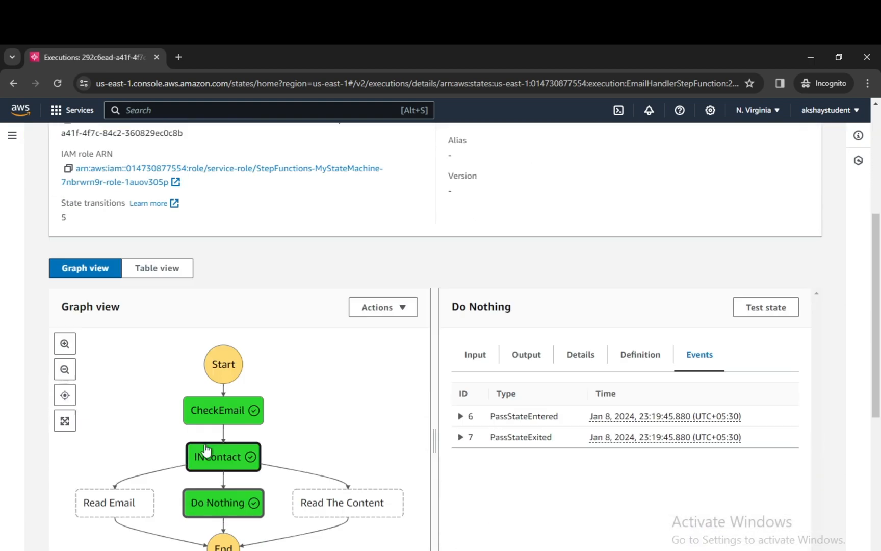
{"action": "scroll", "coordinate": [199, 424], "scroll_direction": "up", "scroll_amount": 1}
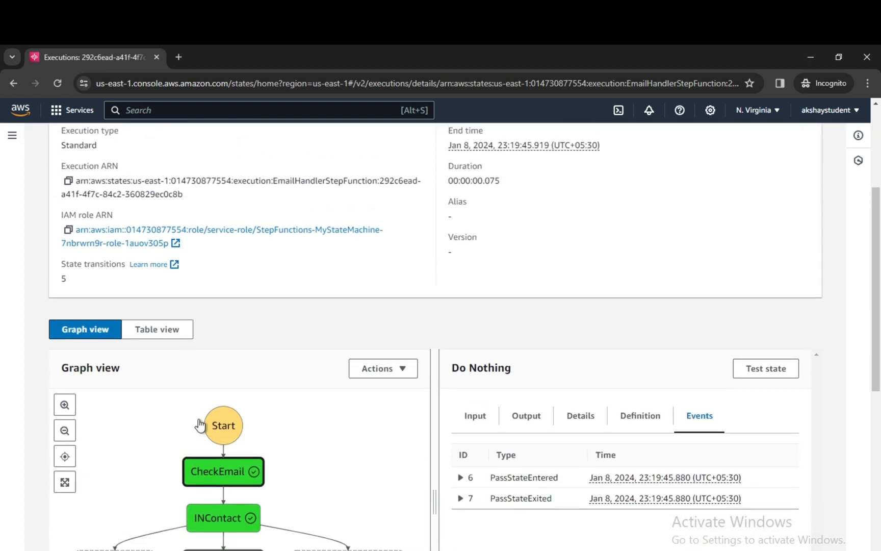